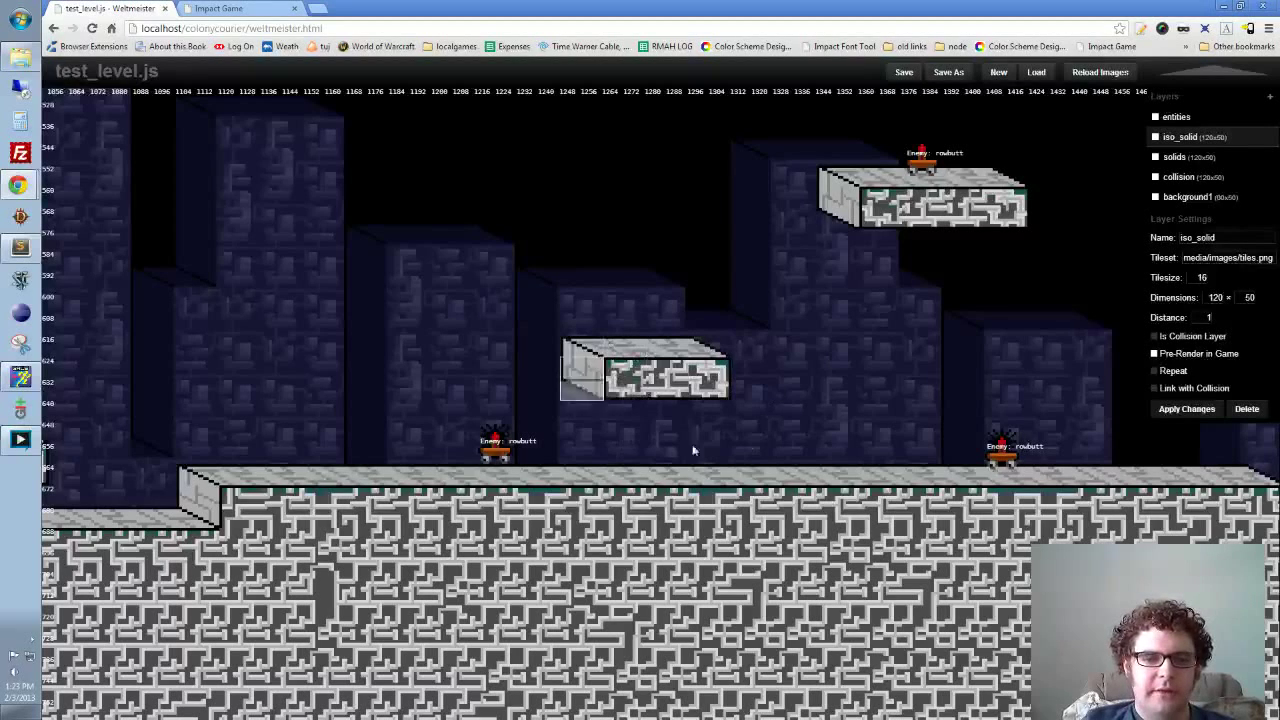
# Step: Examine the platform tiles in the test level on the iso_solid and solids layers, including the iso_solid tileset
pyautogui.moveTo(376, 391); pyautogui.dragTo(476, 376)
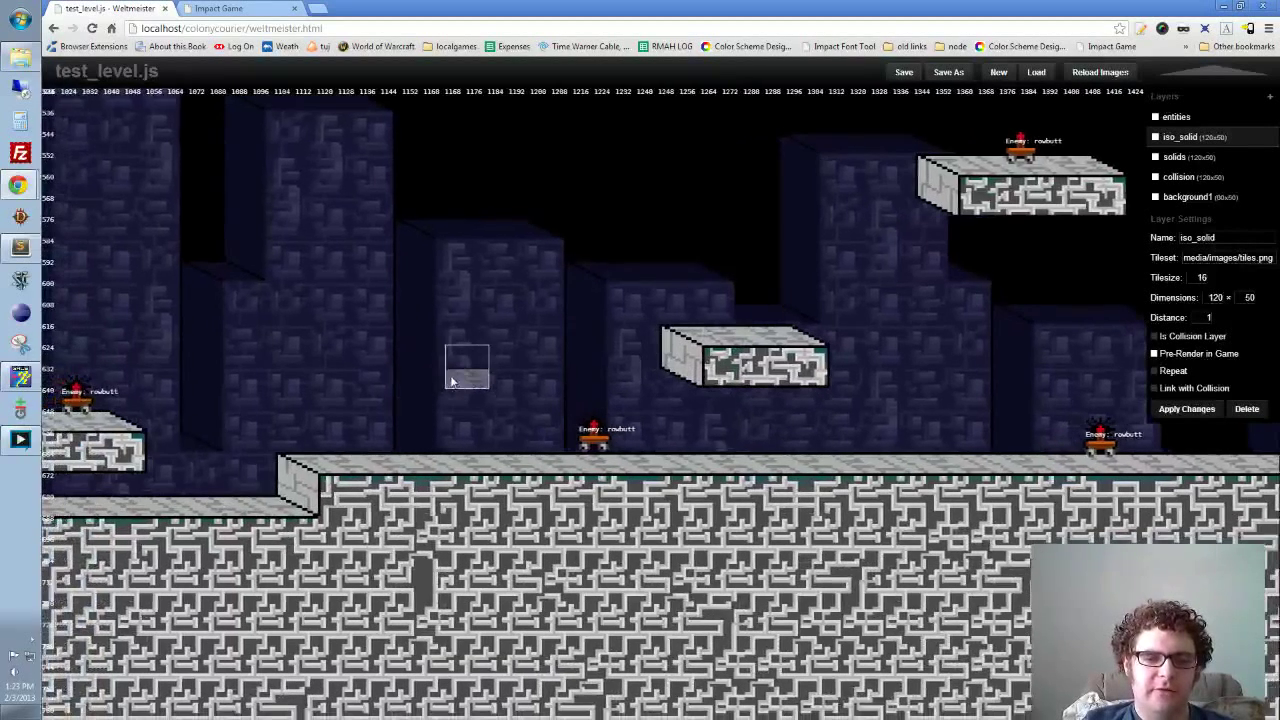
pyautogui.press('space')
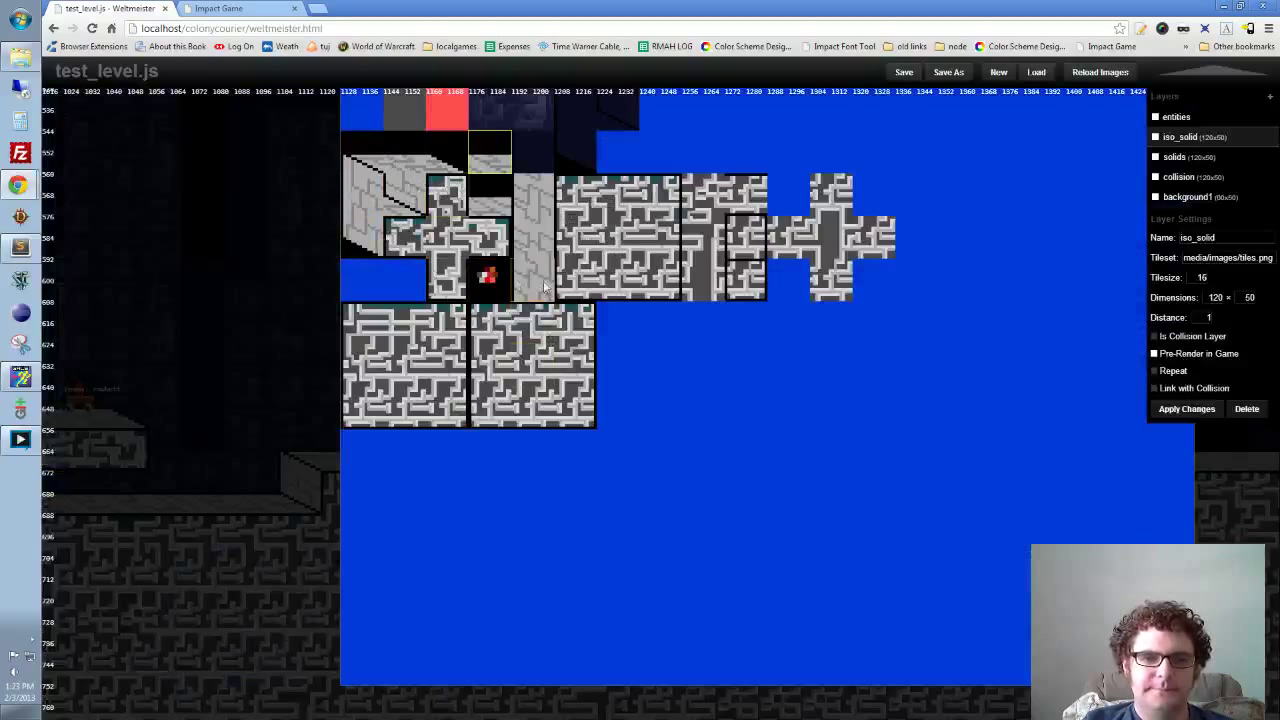
pyautogui.press('space')
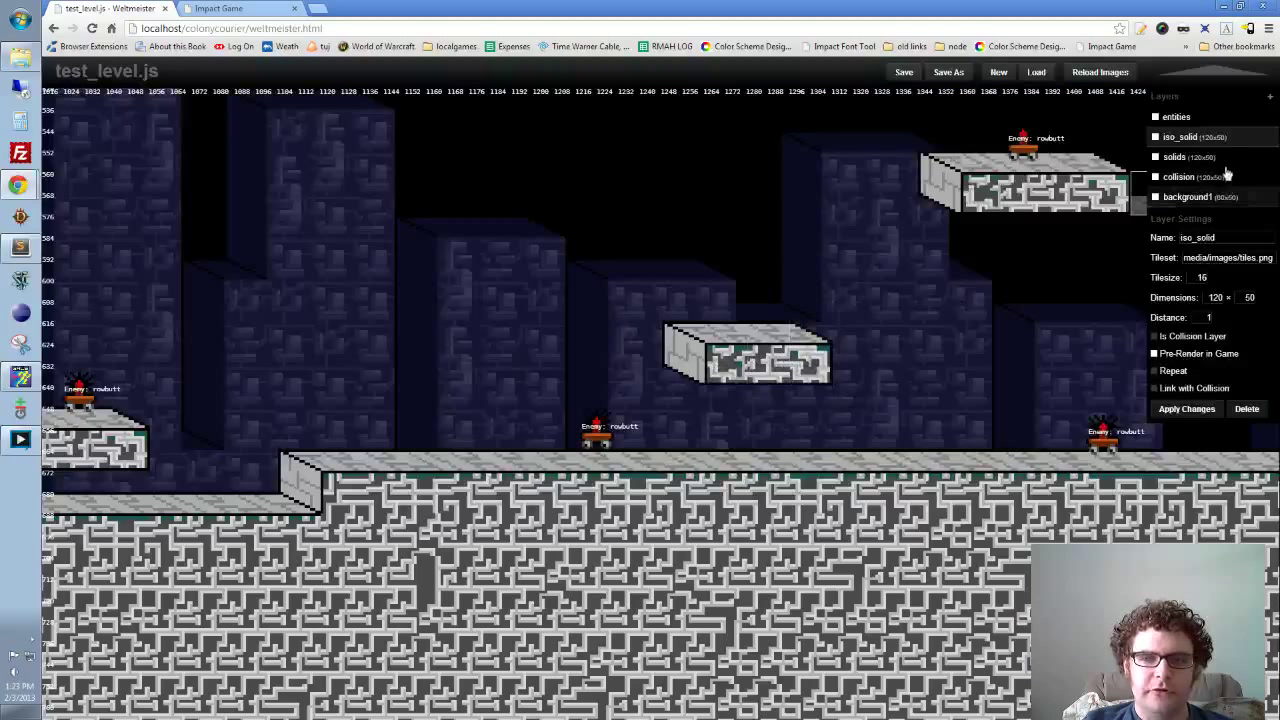
pyautogui.click(1190, 157)
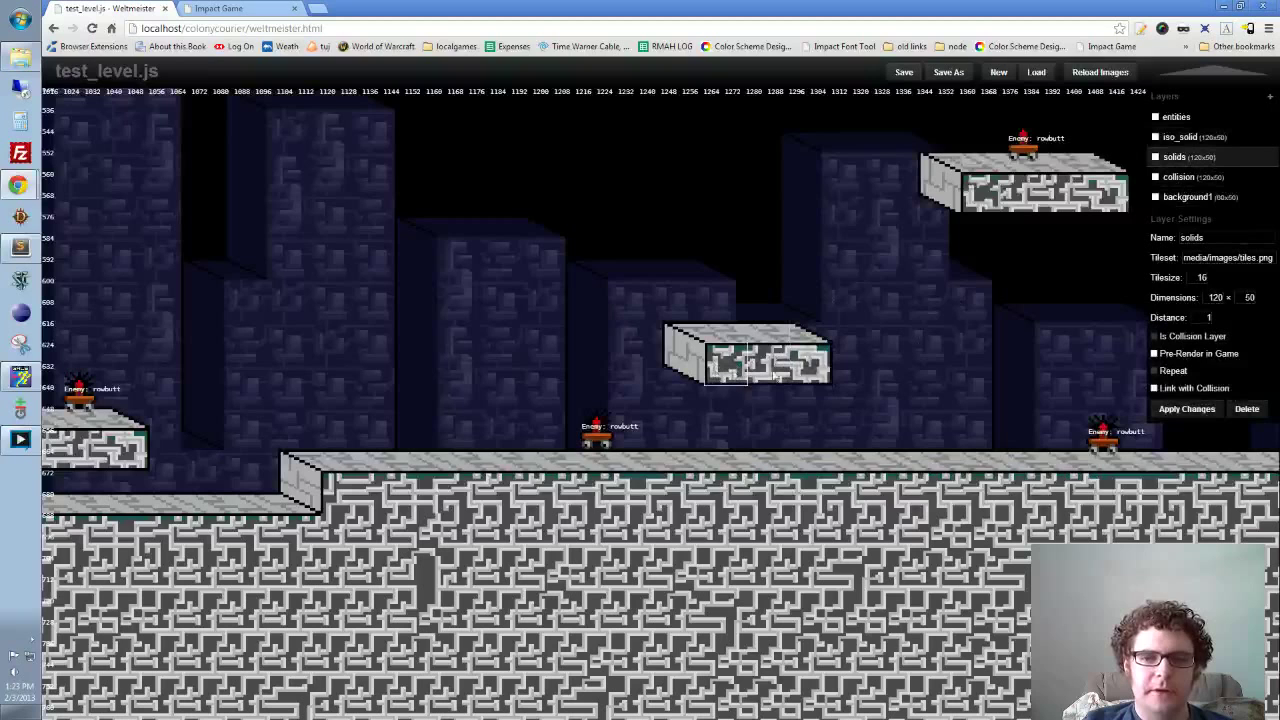
pyautogui.moveTo(858, 379); pyautogui.dragTo(729, 390)
pyautogui.press('space')
pyautogui.press('space')
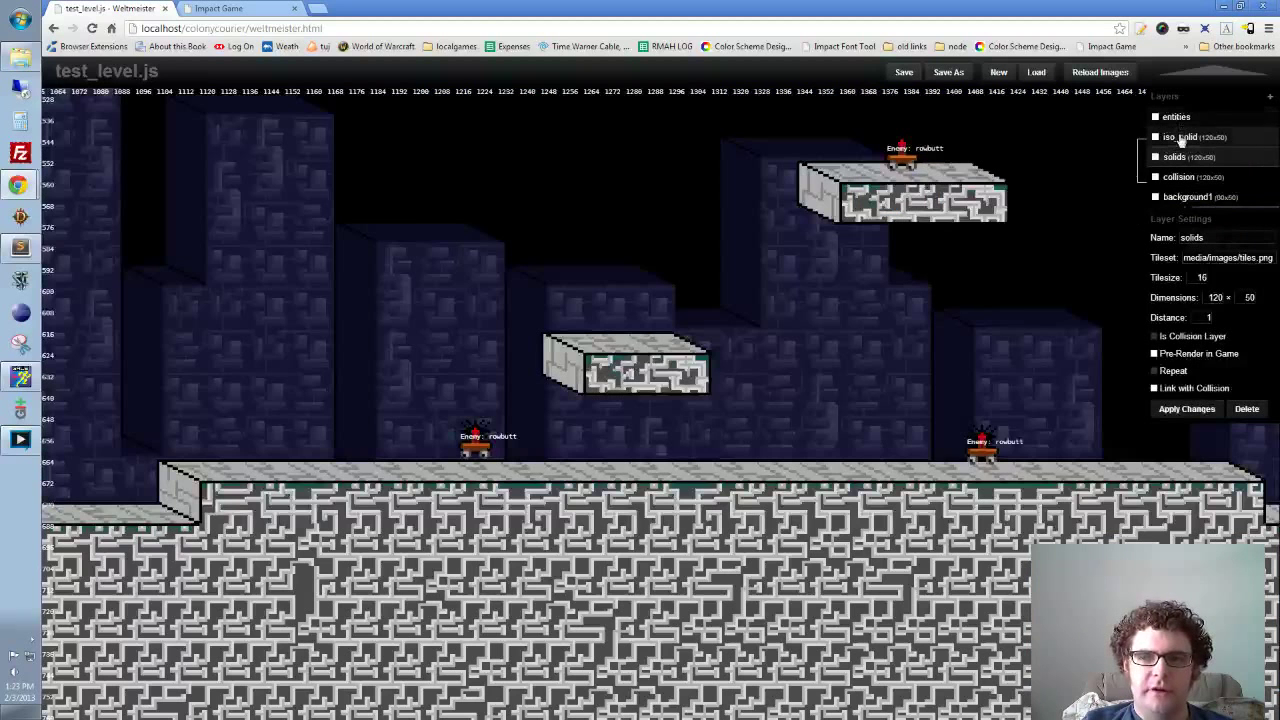
pyautogui.click(1178, 137)
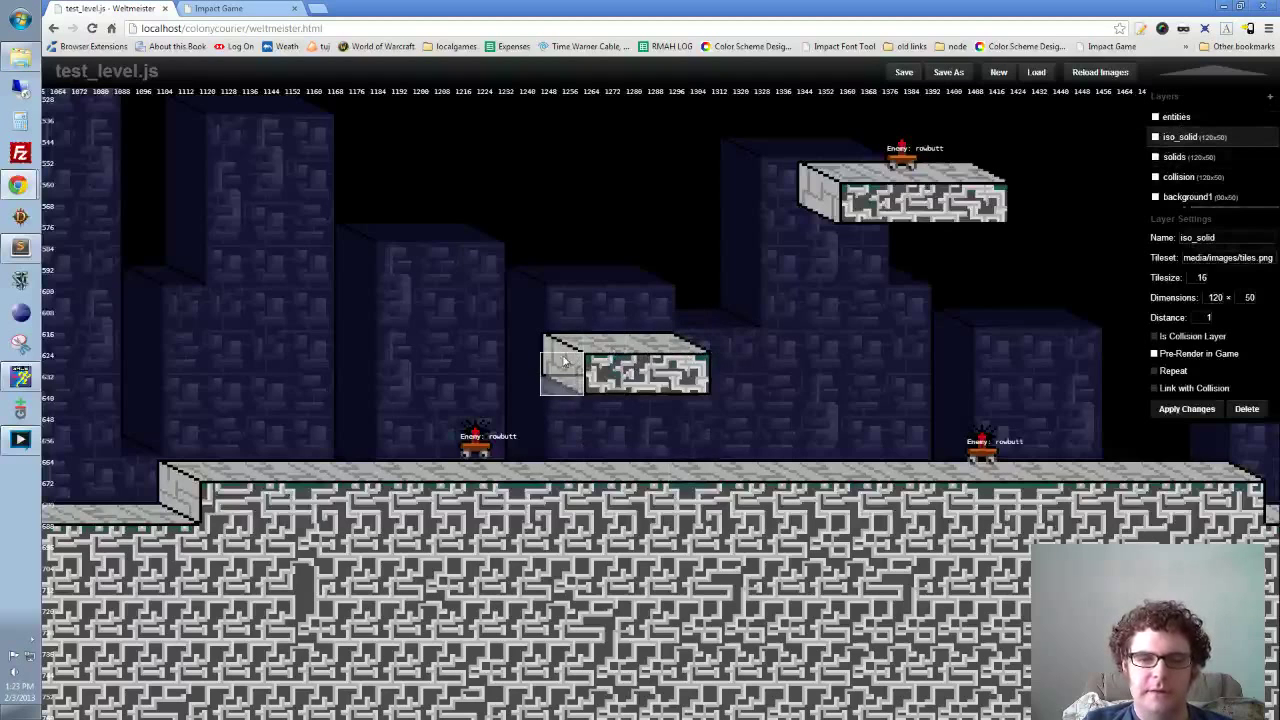
pyautogui.moveTo(476, 350); pyautogui.dragTo(510, 362)
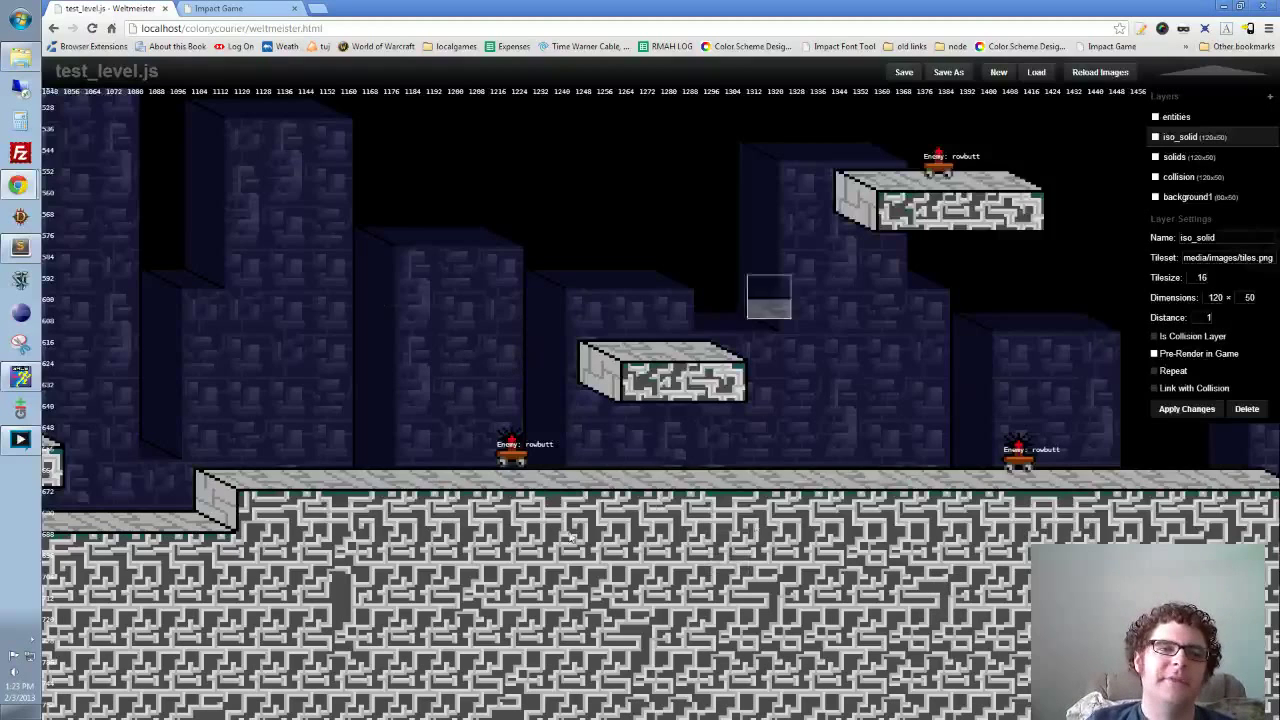
pyautogui.moveTo(451, 366); pyautogui.dragTo(540, 362)
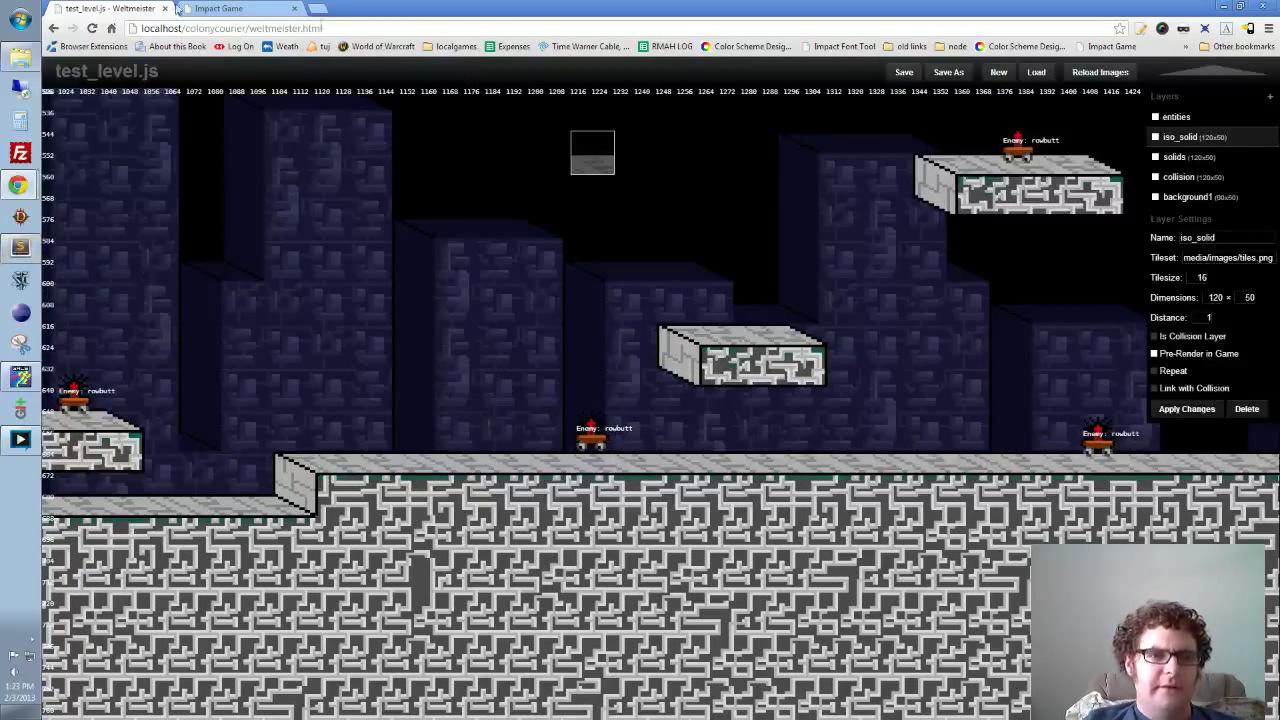
# Step: Switch to the running Impact game and walk the player past the platforms and ledges to check how it overlaps the isometric tiles
pyautogui.click(210, 8)
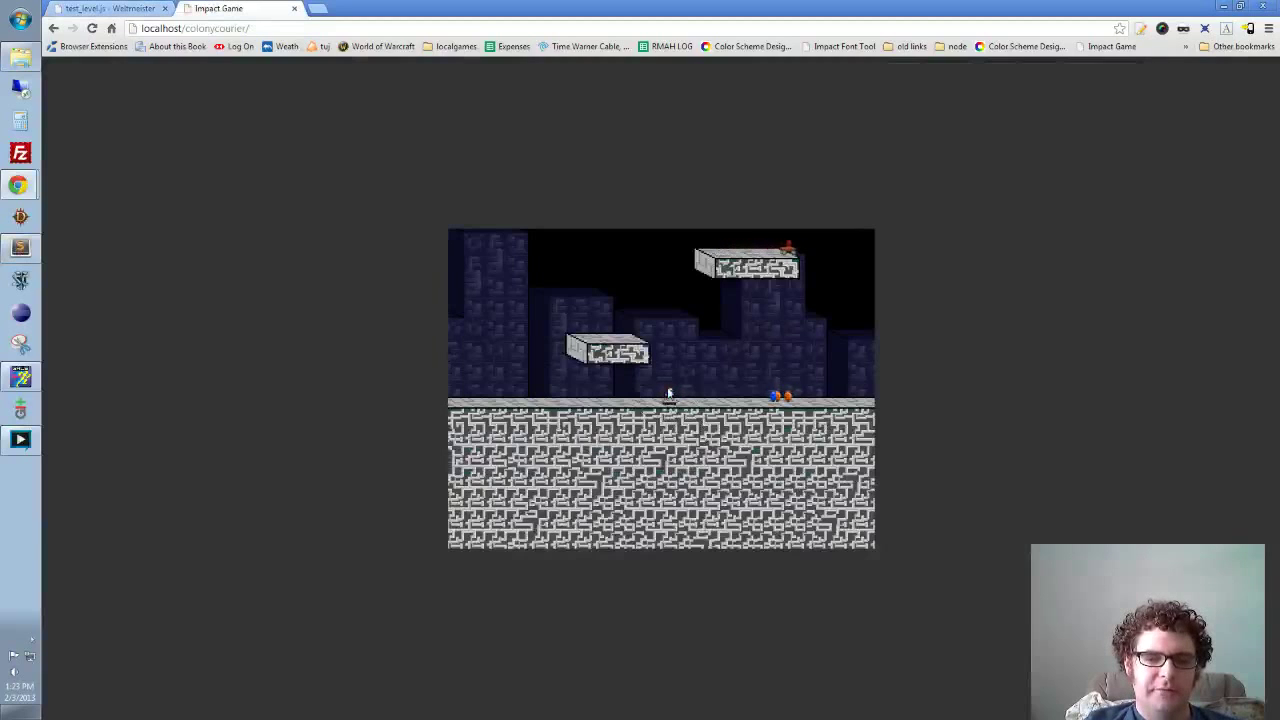
pyautogui.press('Right')
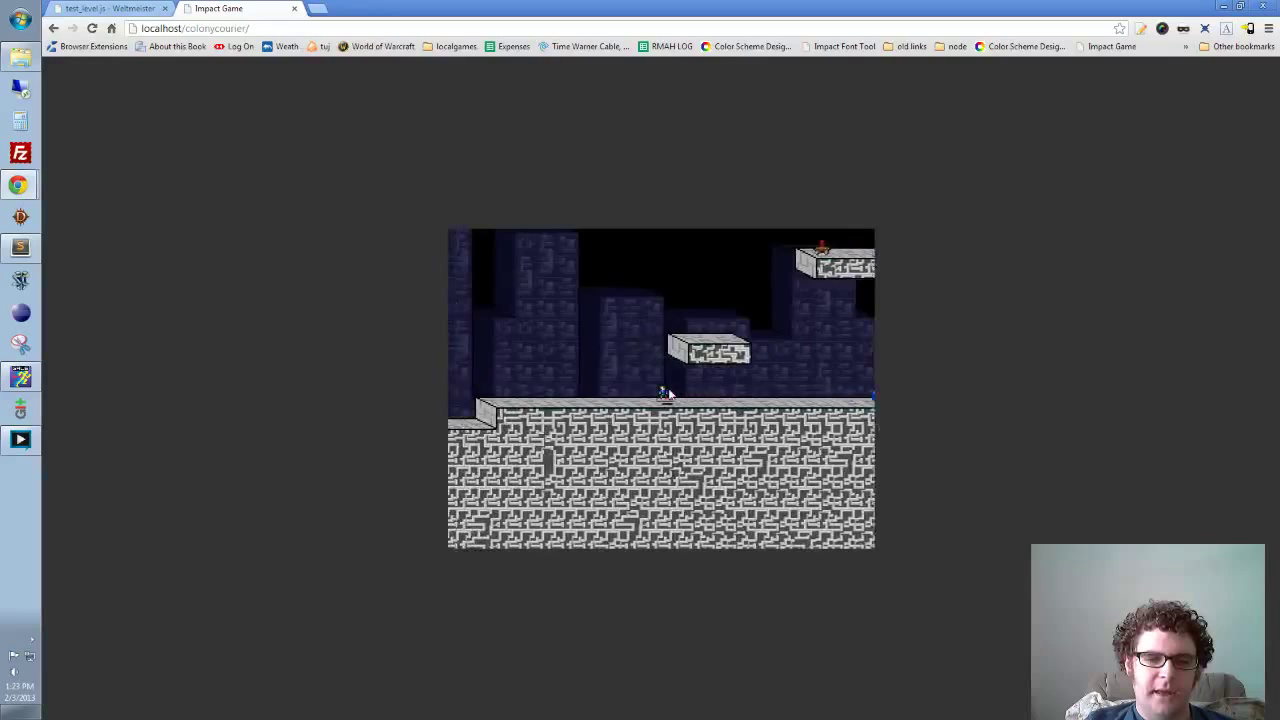
pyautogui.press('Left')
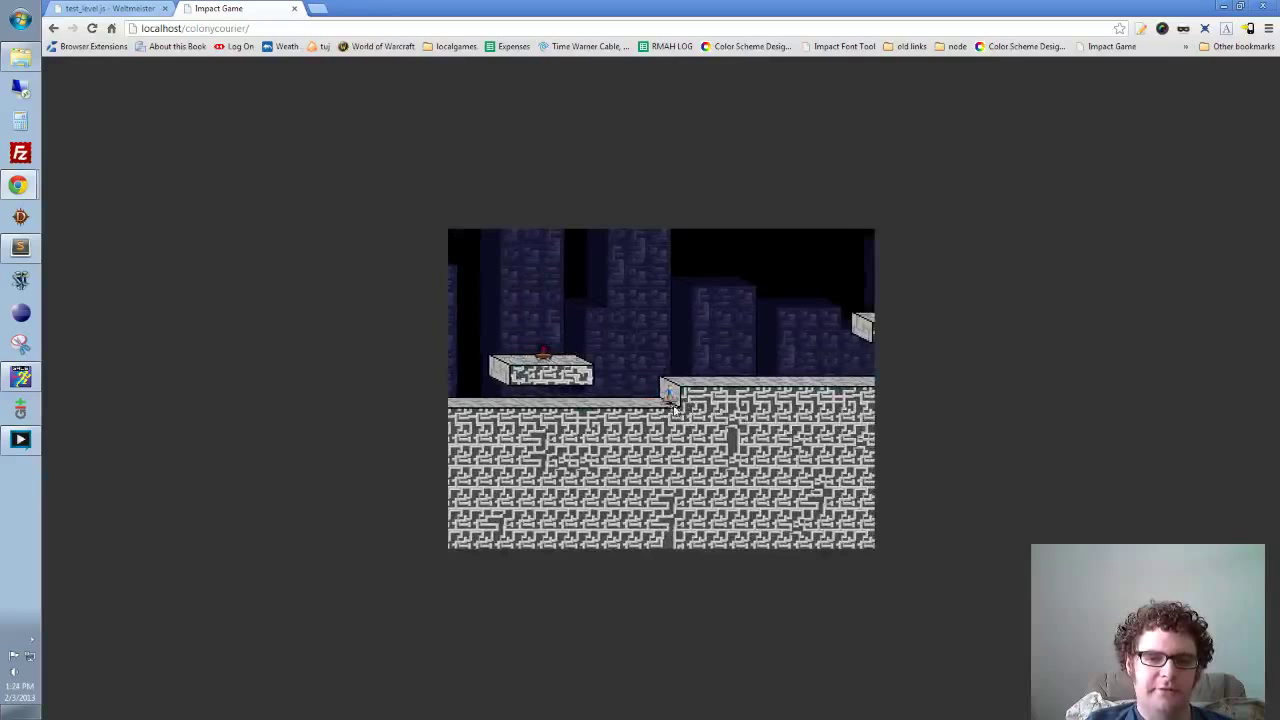
pyautogui.press('Left')
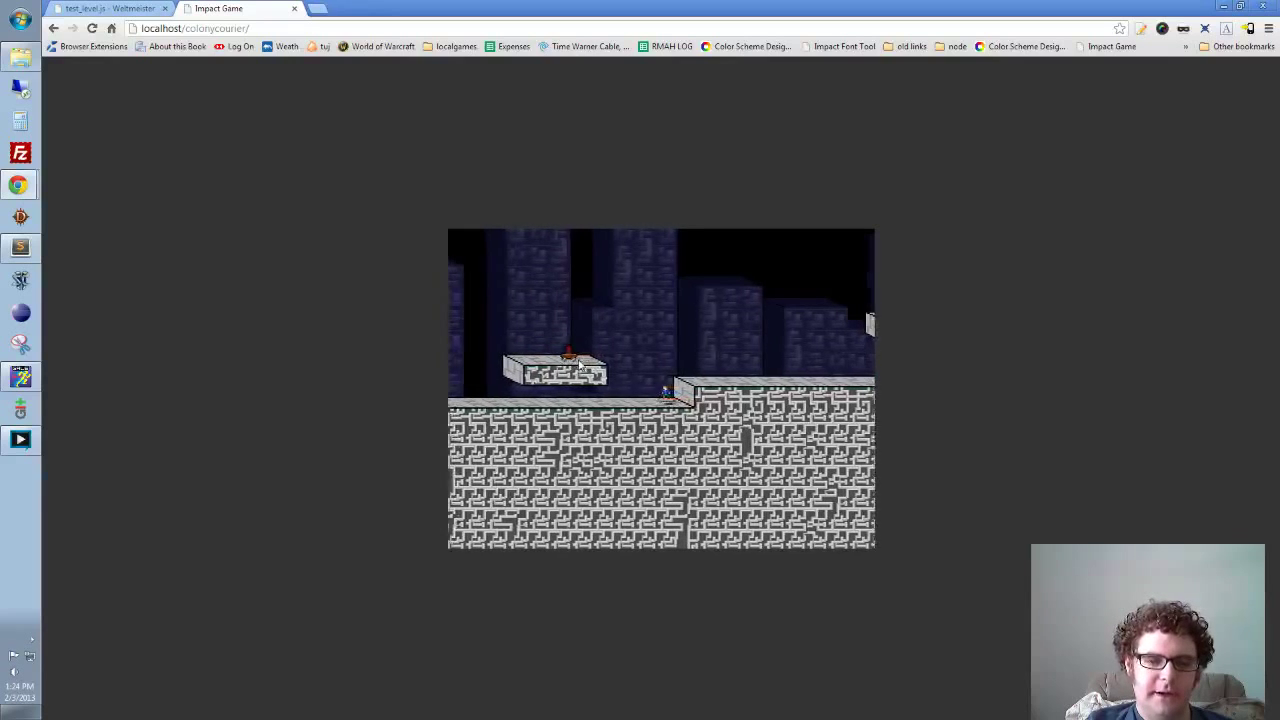
pyautogui.press('Right')
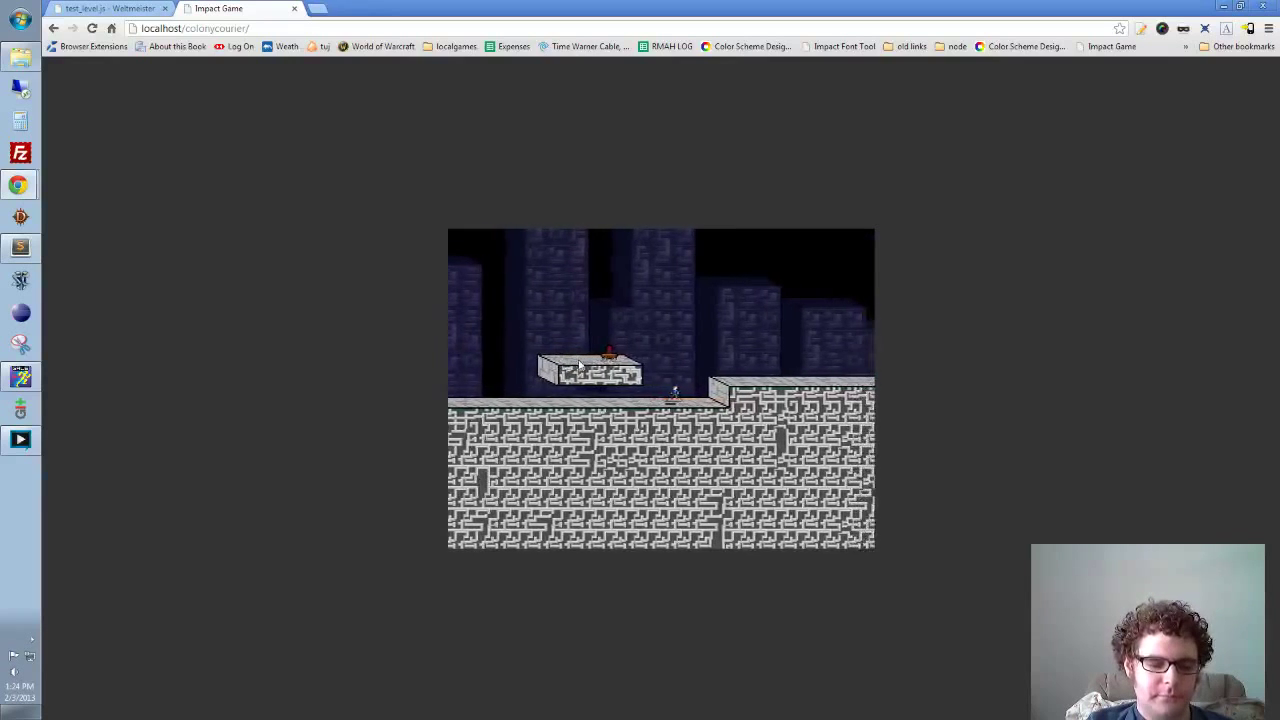
pyautogui.press('x')
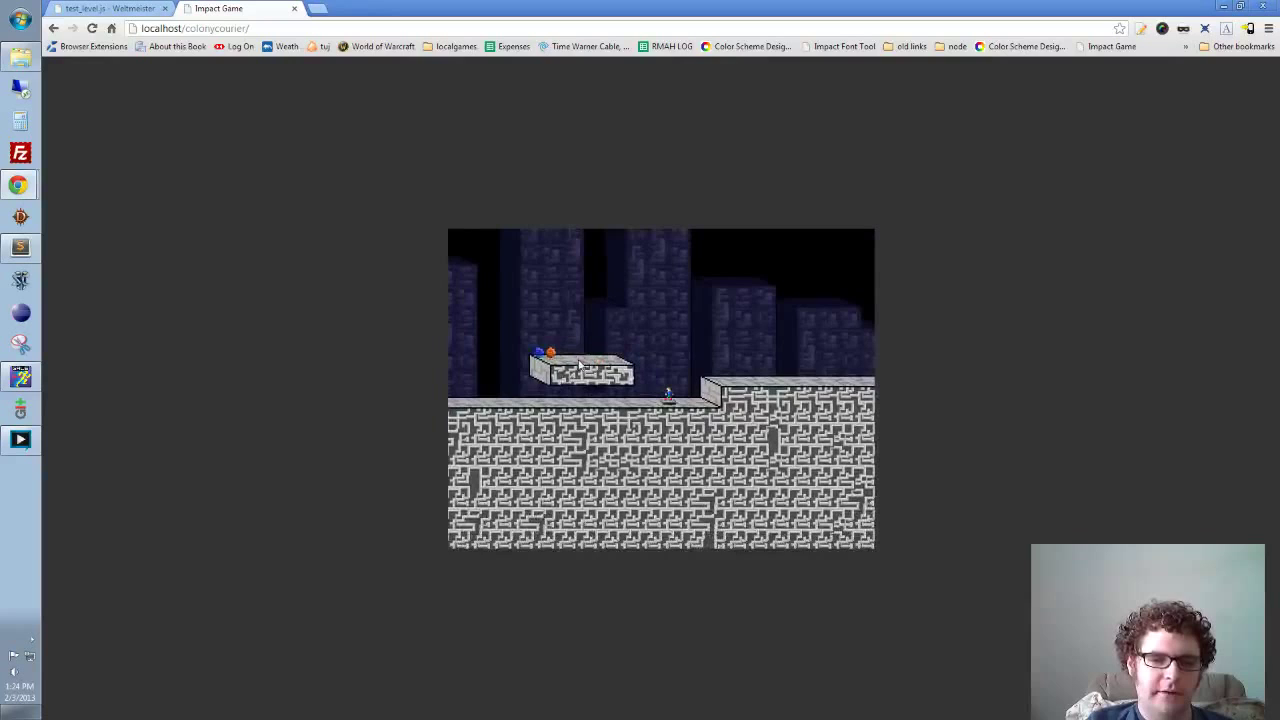
pyautogui.press('Left')
pyautogui.press('Left')
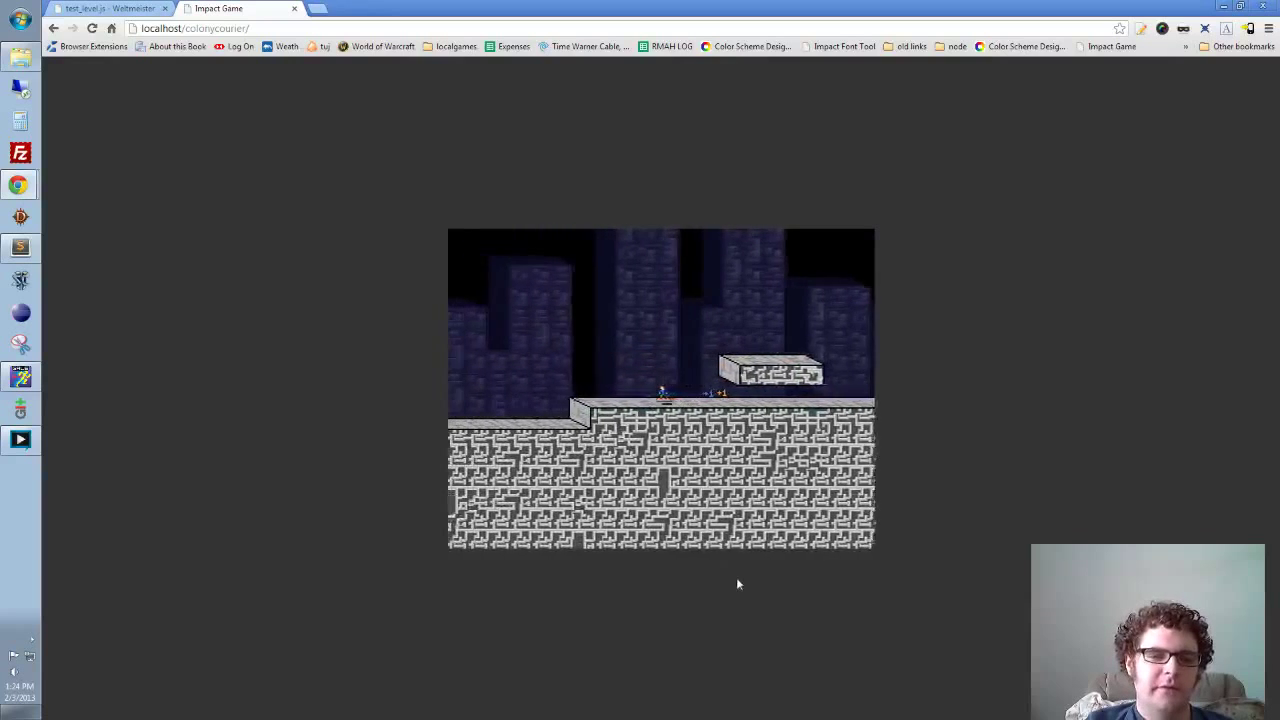
pyautogui.press('Left')
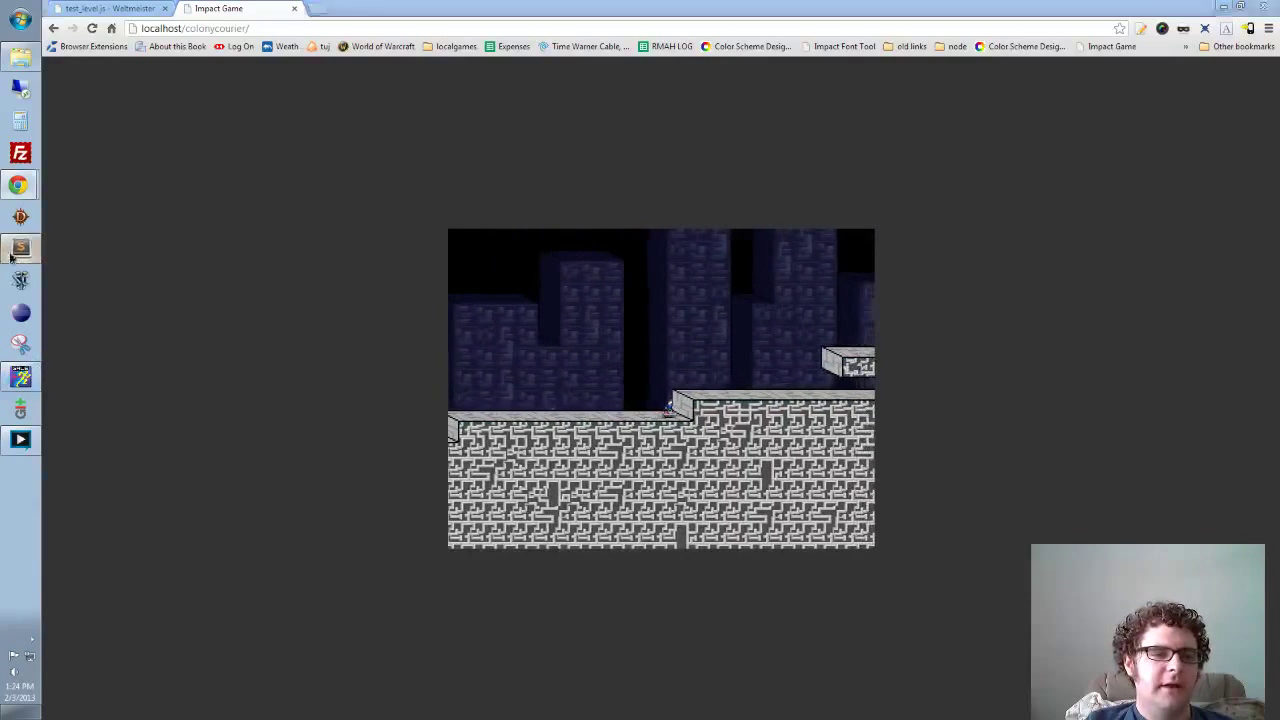
# Step: Switch to Sublime Text and examine the offset property of EntityPlayer in player.js
pyautogui.click(20, 247)
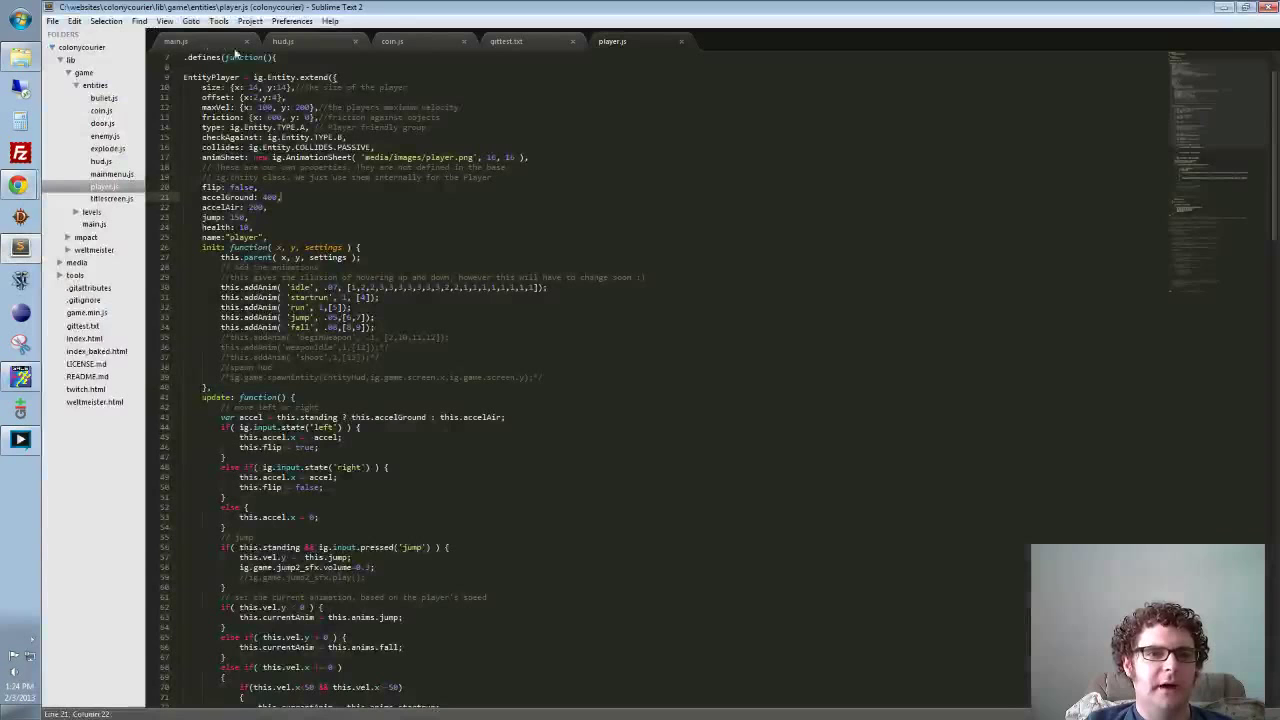
pyautogui.scroll(2, 271, 157)
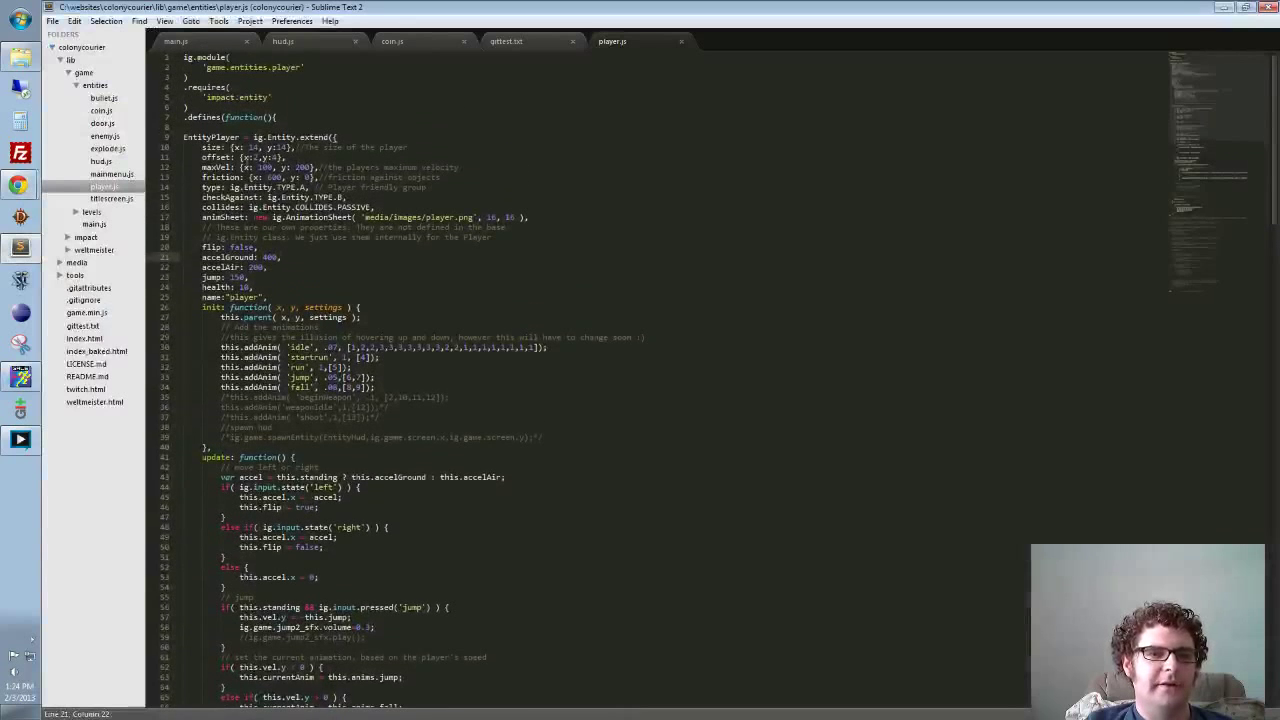
pyautogui.click(244, 157)
pyautogui.hotkey('shift', 'Home')
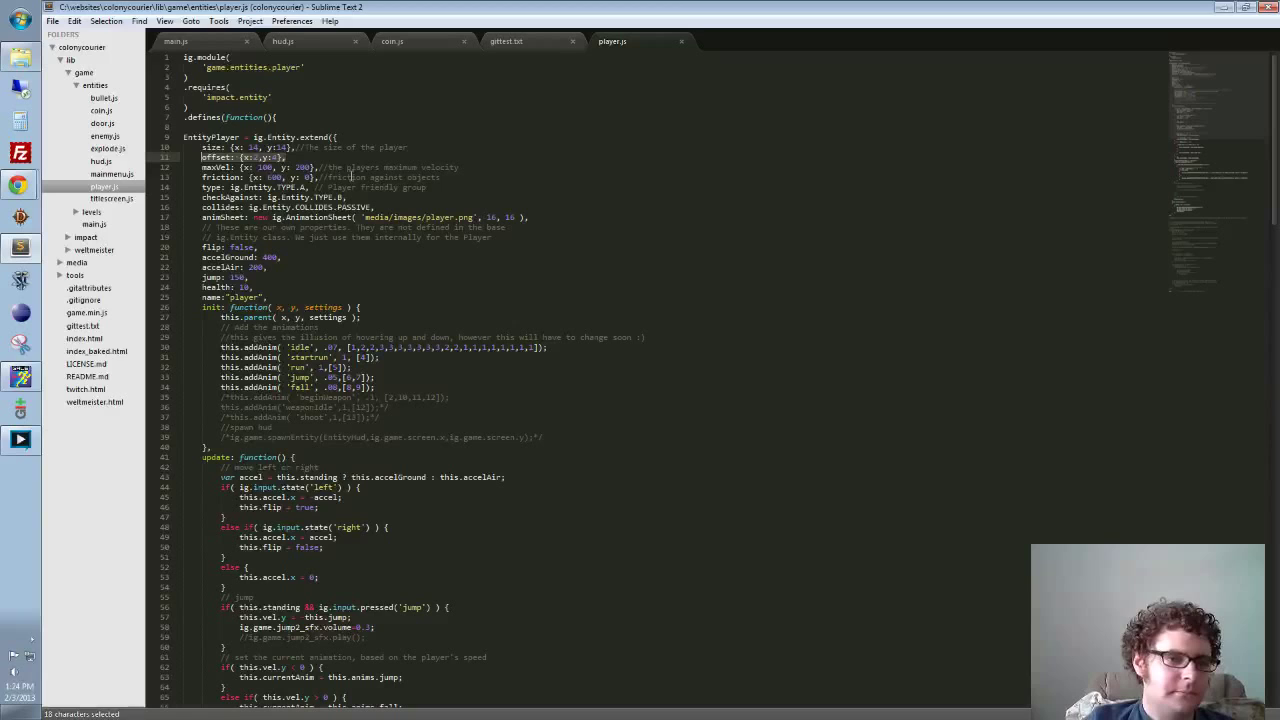
pyautogui.click(165, 160)
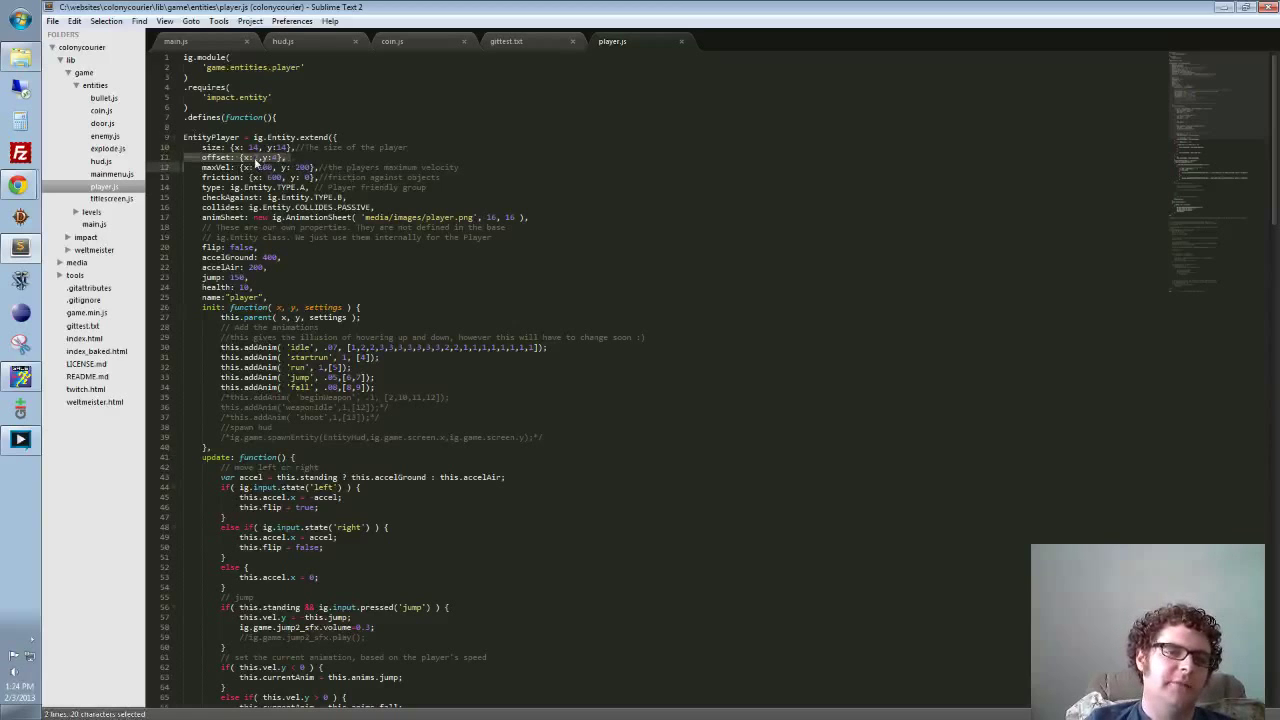
pyautogui.click(298, 158)
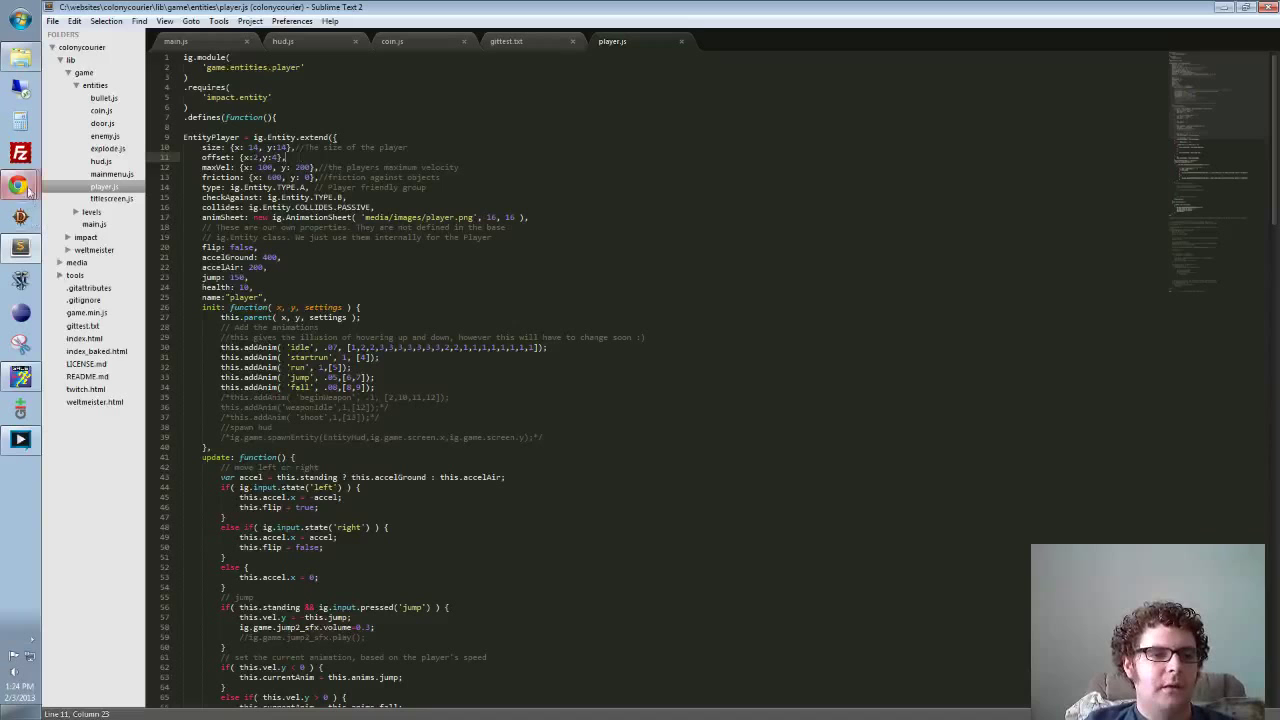
# Step: Add 'impact.debug.debug' to the required modules in main.js after 'game.entities.door', and save the file
pyautogui.click(204, 43)
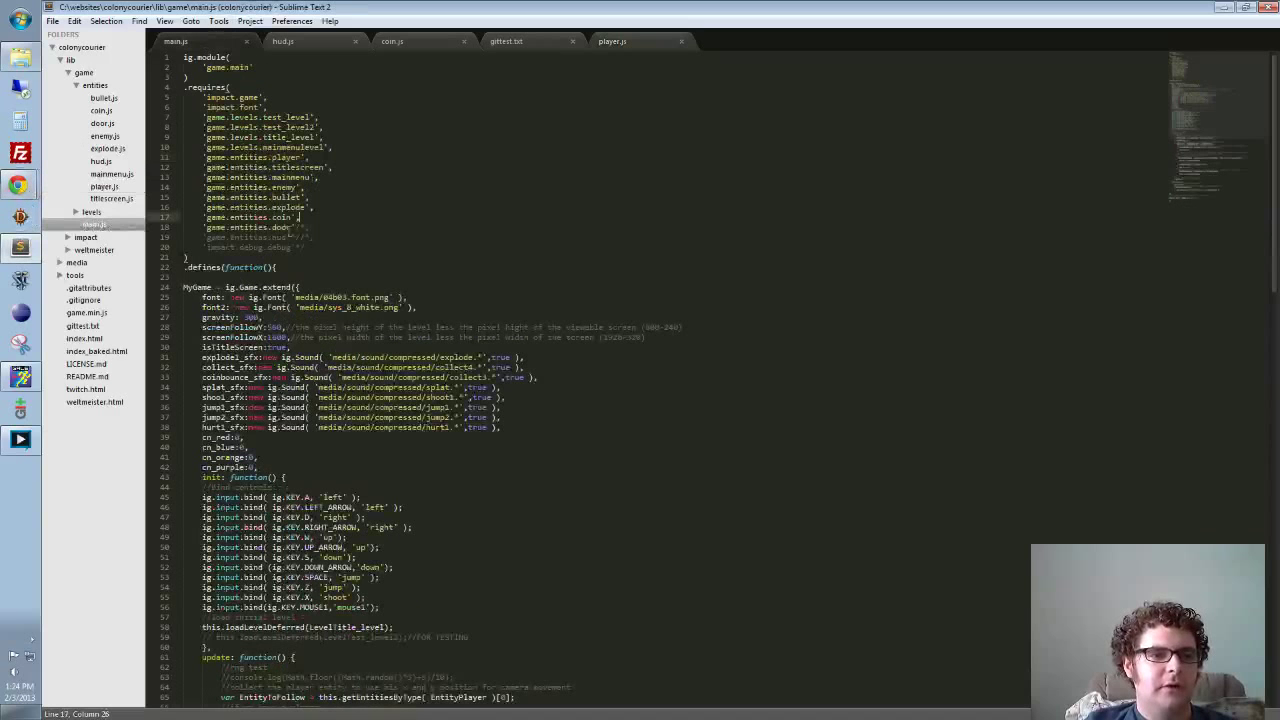
pyautogui.click(321, 238)
pyautogui.click(331, 243)
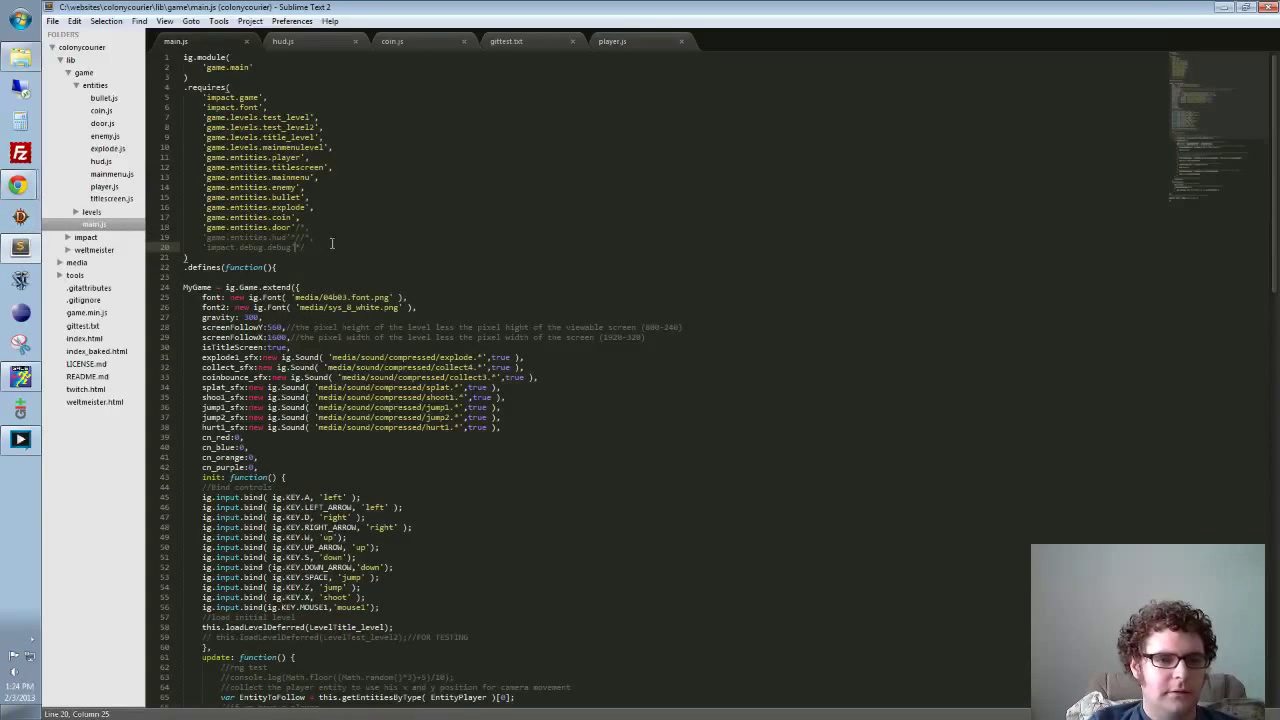
pyautogui.hotkey('shift', 'Home')
pyautogui.hotkey('ctrl', 'c')
pyautogui.press('Up')
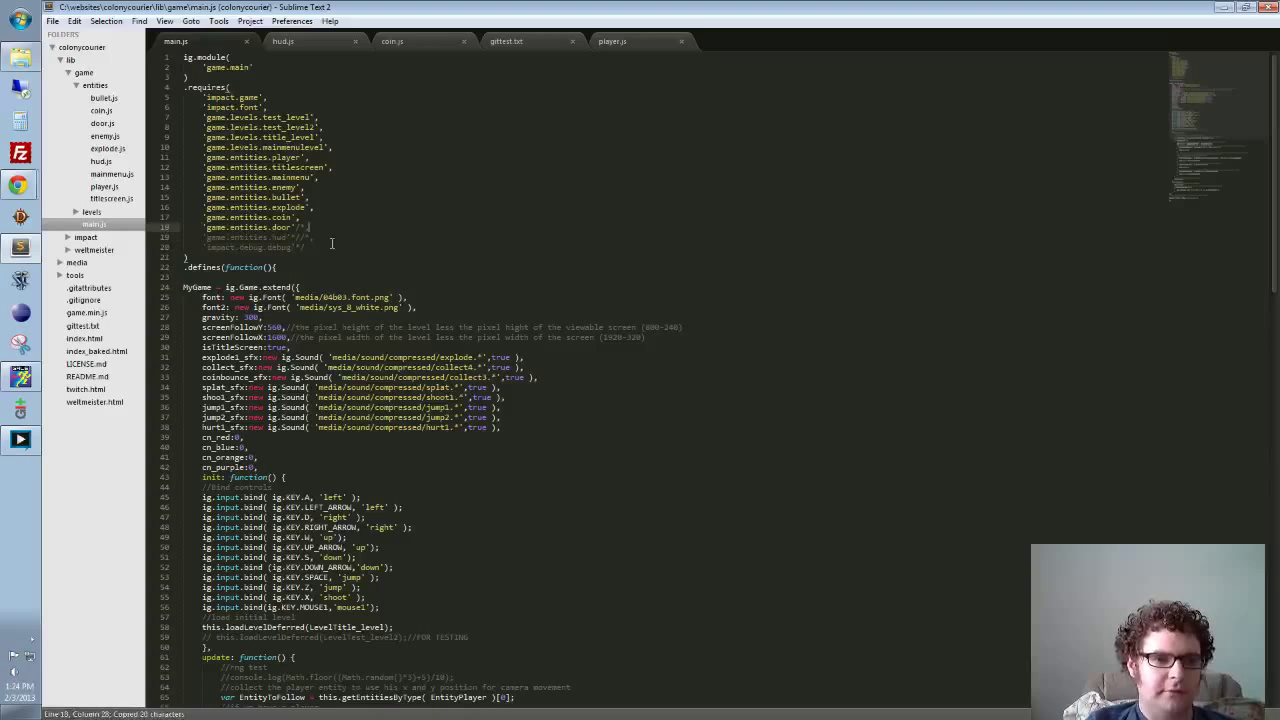
pyautogui.write(',')
pyautogui.press('Return')
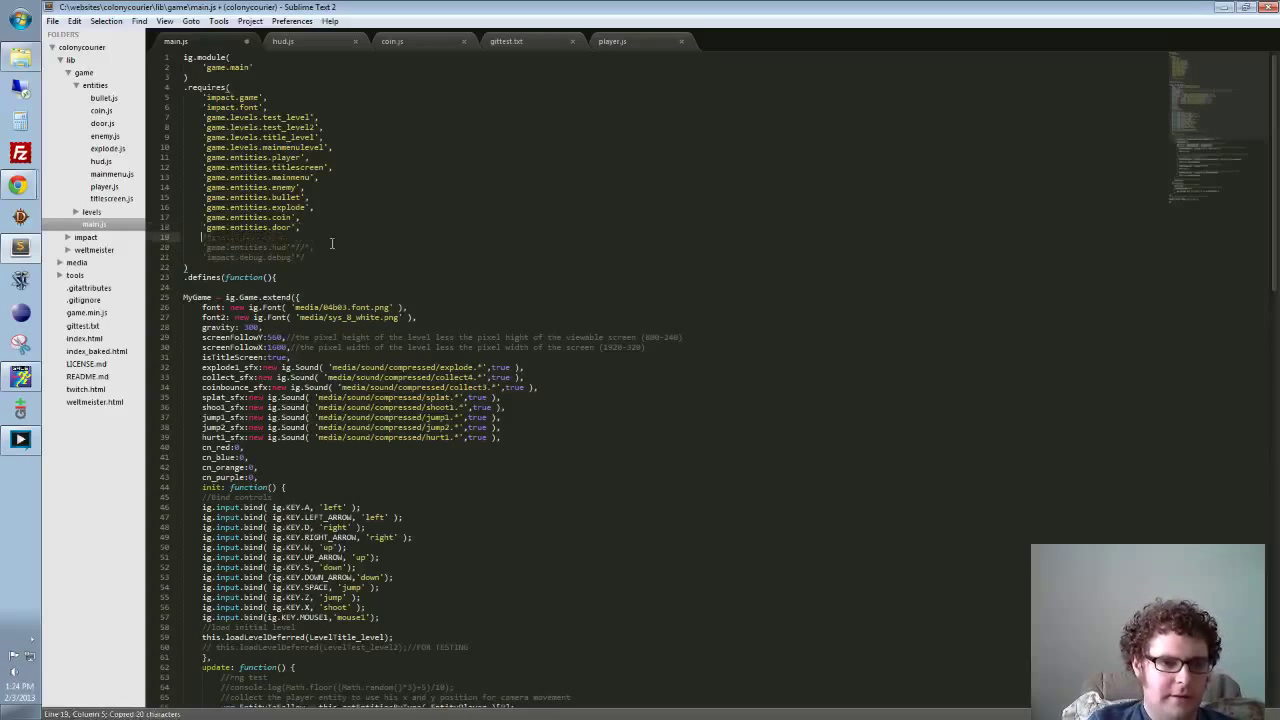
pyautogui.hotkey('ctrl', 'v')
pyautogui.hotkey('ctrl', 's')
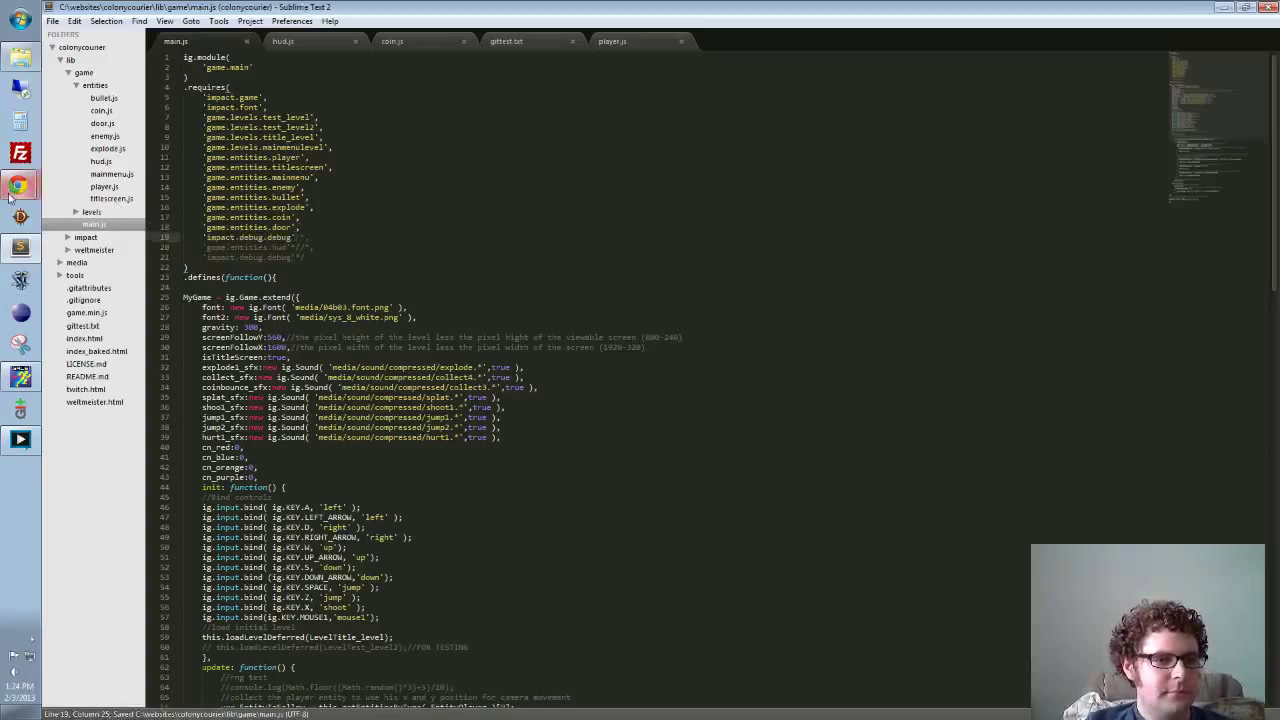
# Step: Switch to Chrome, reload the game into the level and enable Show Collision Boxes for the entities
pyautogui.hotkey('alt', 'Tab')
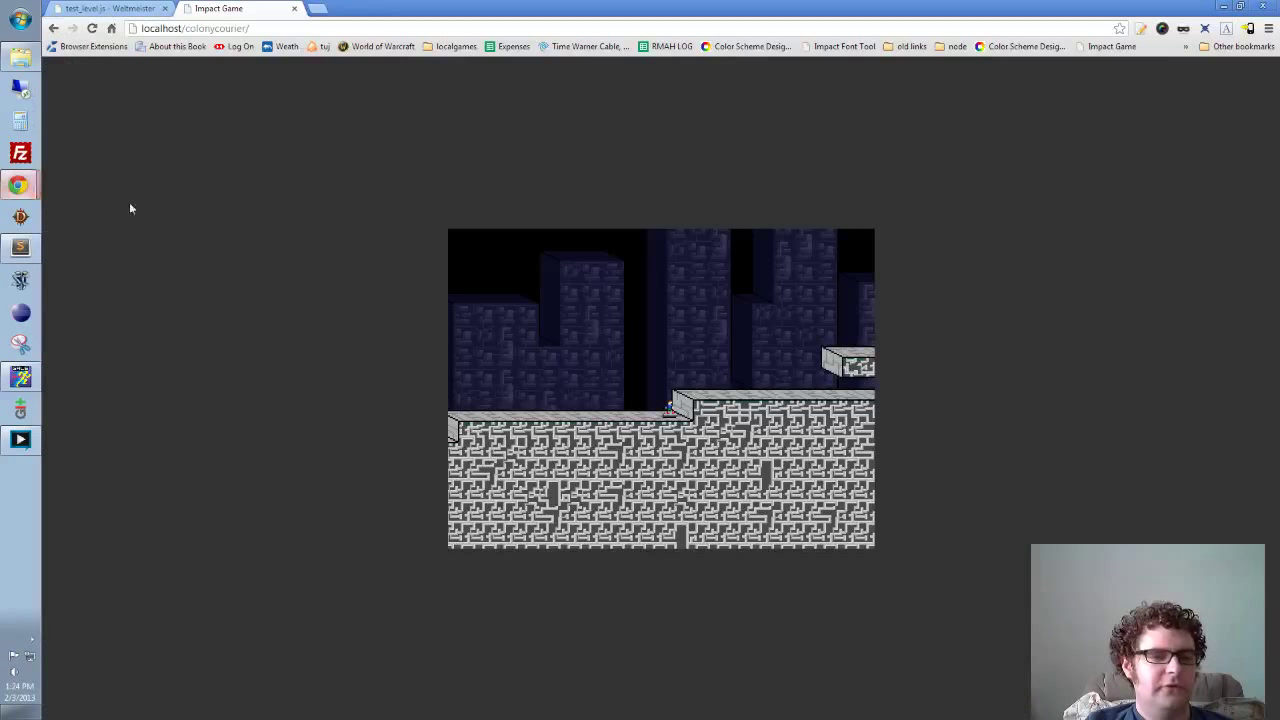
pyautogui.press('F5')
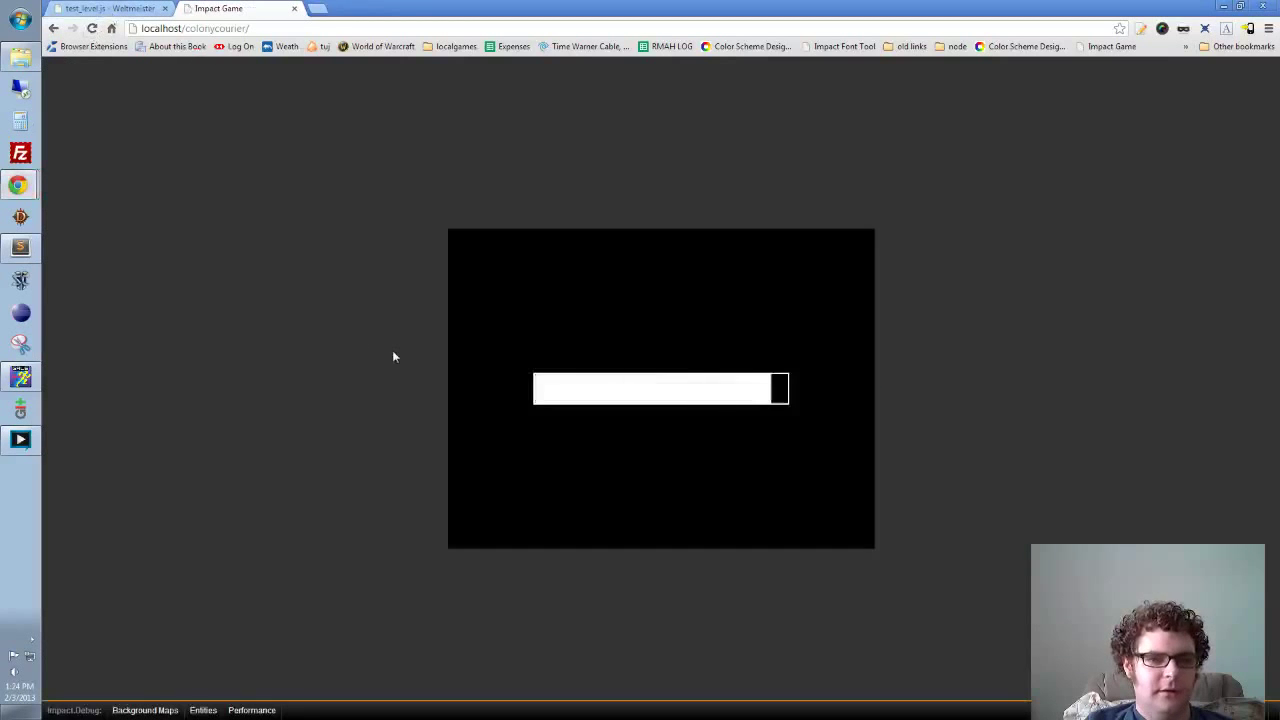
pyautogui.press('d')
pyautogui.press('x')
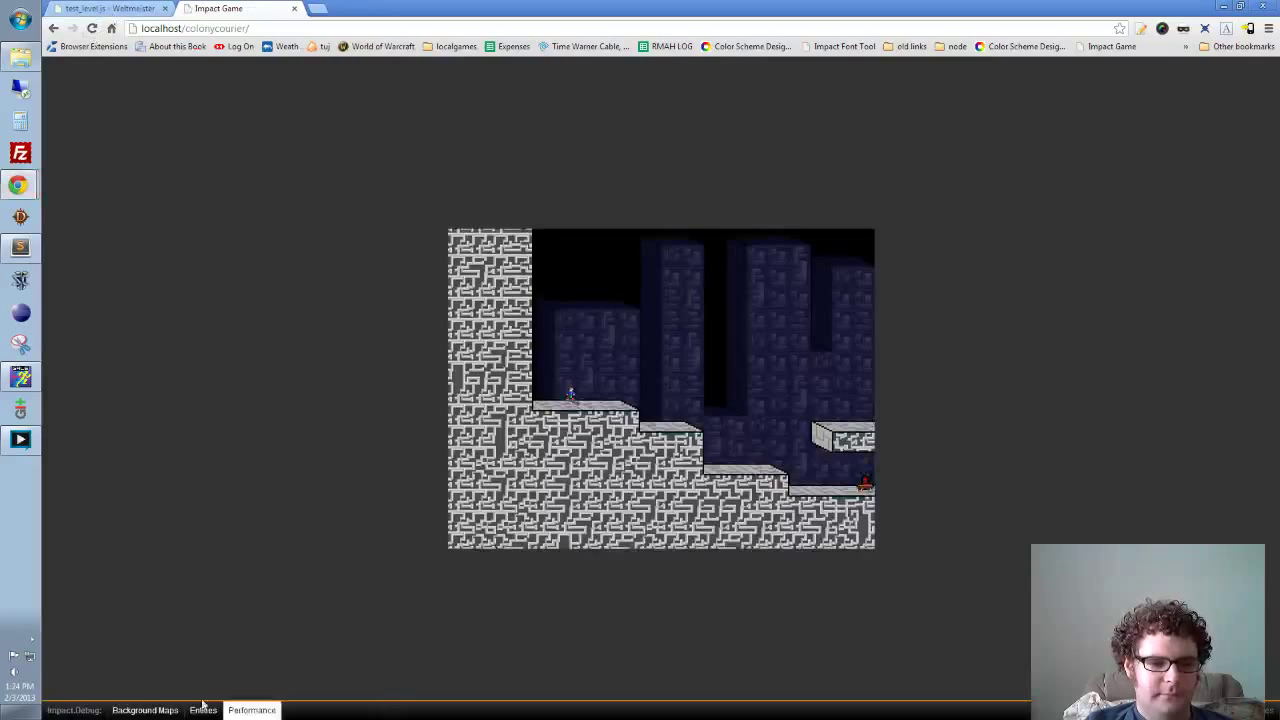
pyautogui.click(203, 710)
pyautogui.click(51, 643)
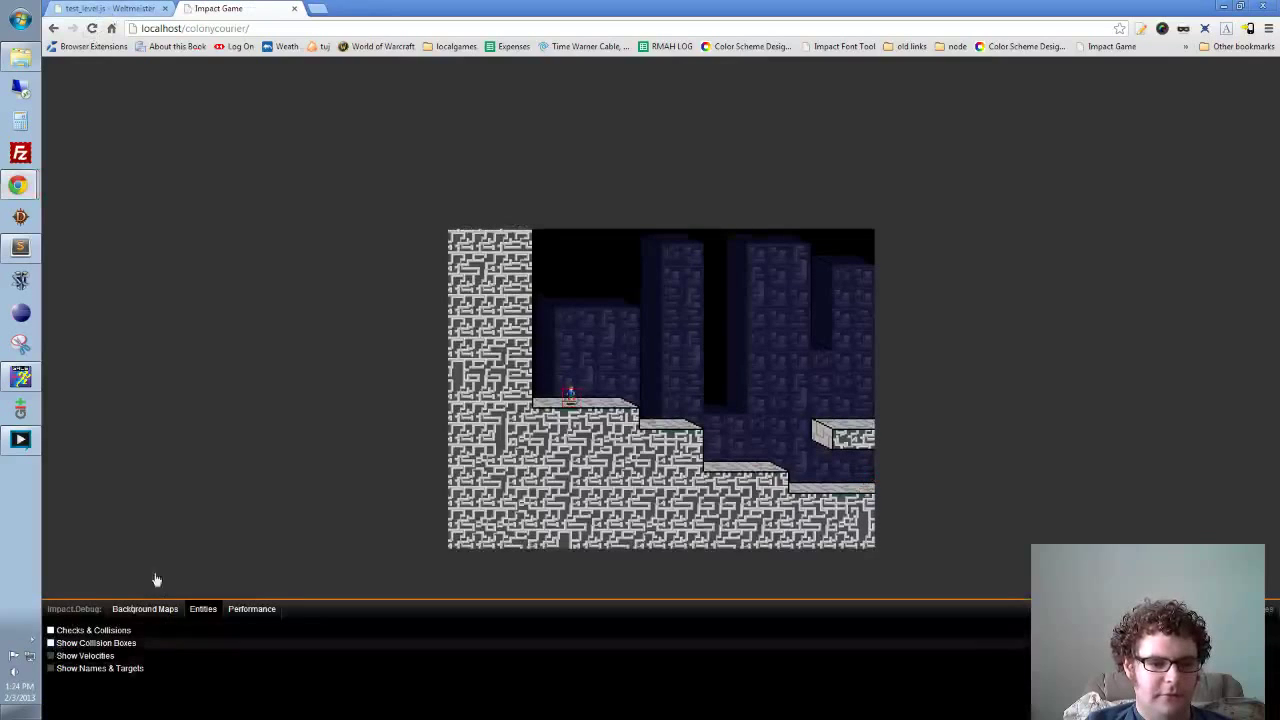
# Step: Walk the player back and forth over the first ledges to check its collision box against the isometric ground edges
pyautogui.press('Right')
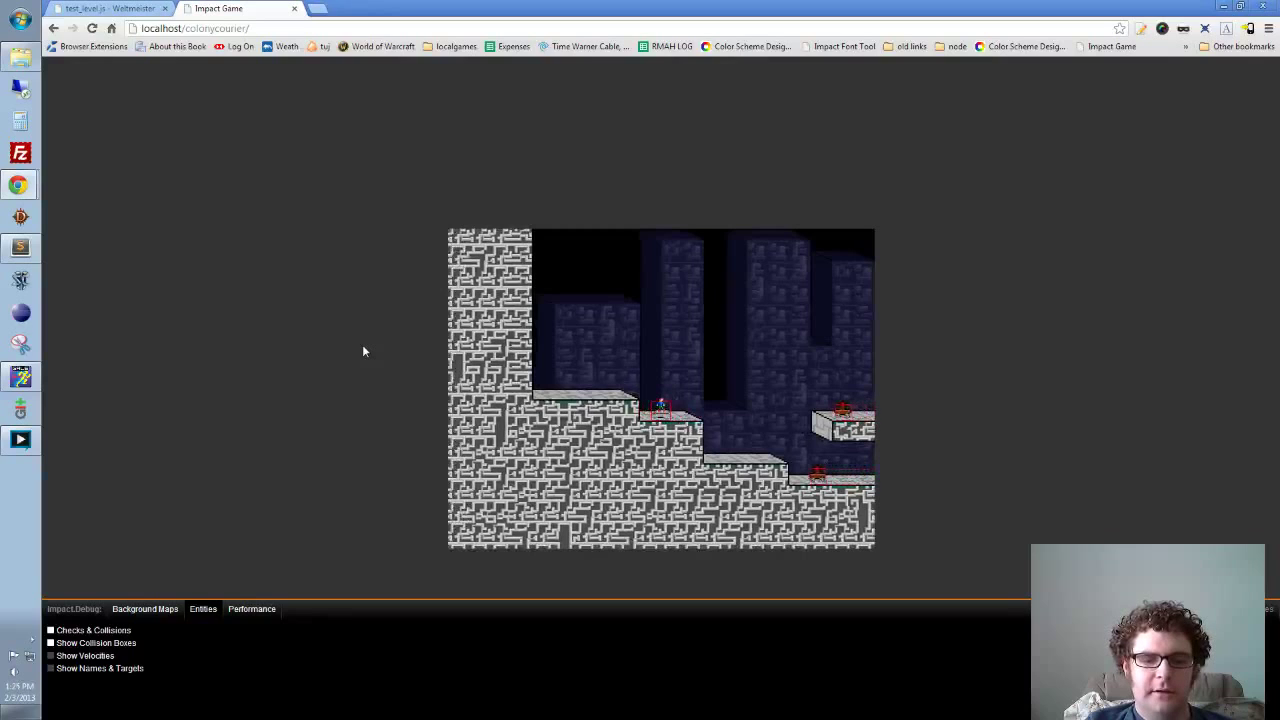
pyautogui.press('Left')
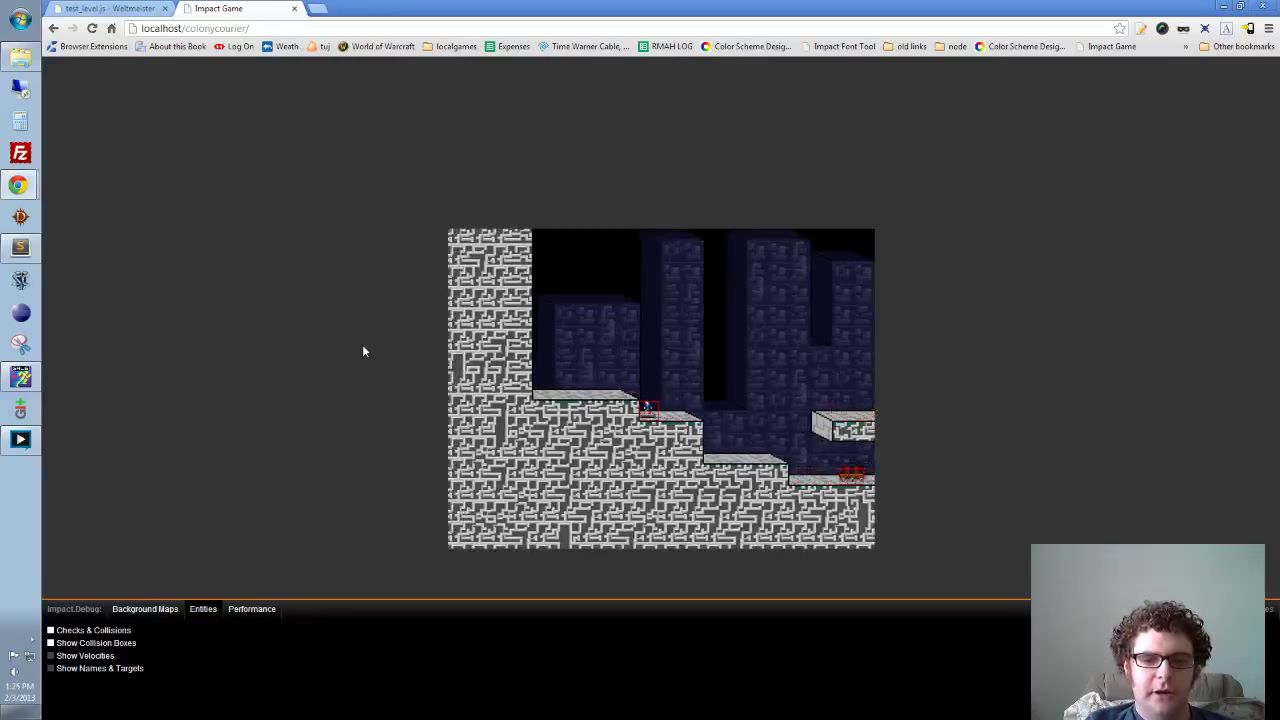
pyautogui.press('x')
pyautogui.press('Left')
pyautogui.press('Right')
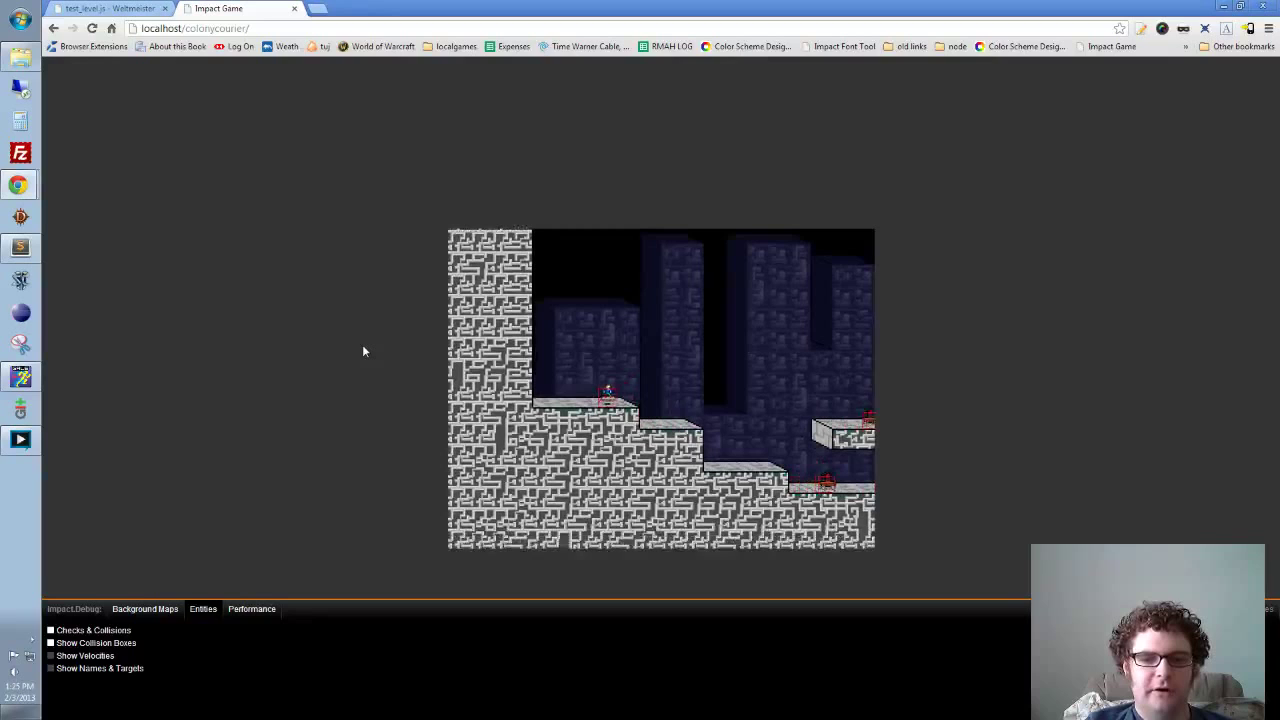
pyautogui.press('Right')
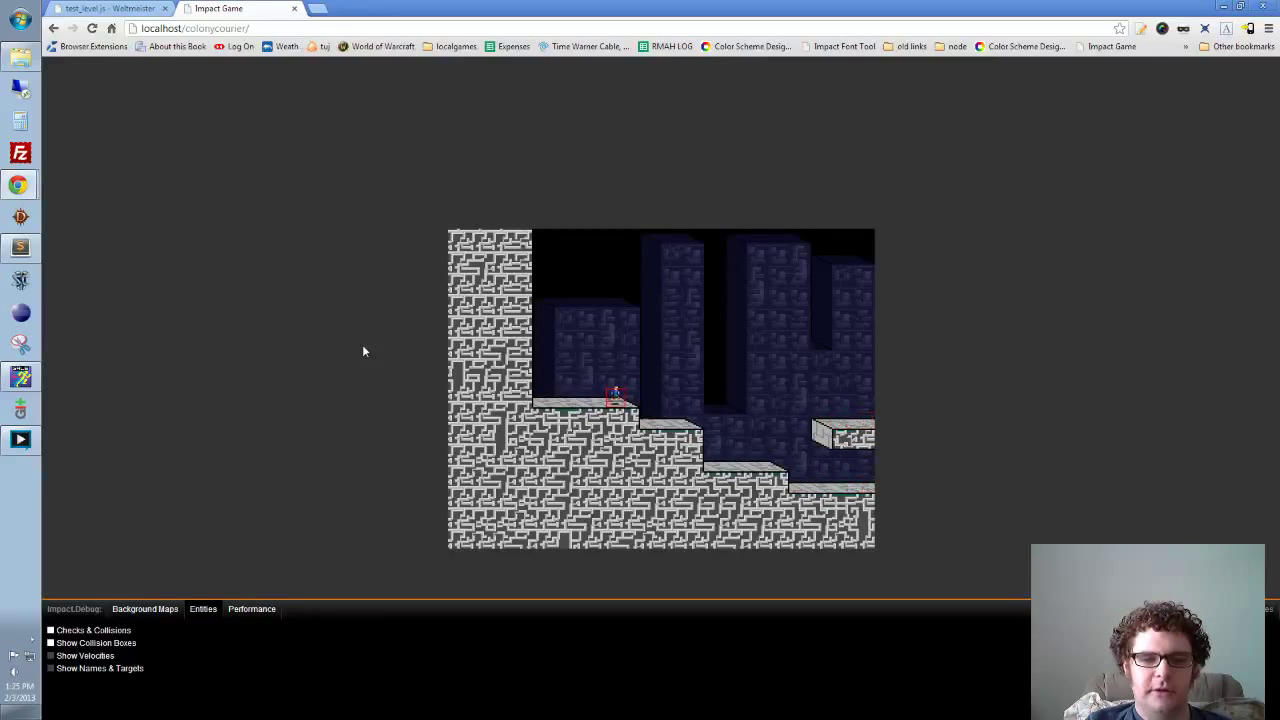
pyautogui.press('Right')
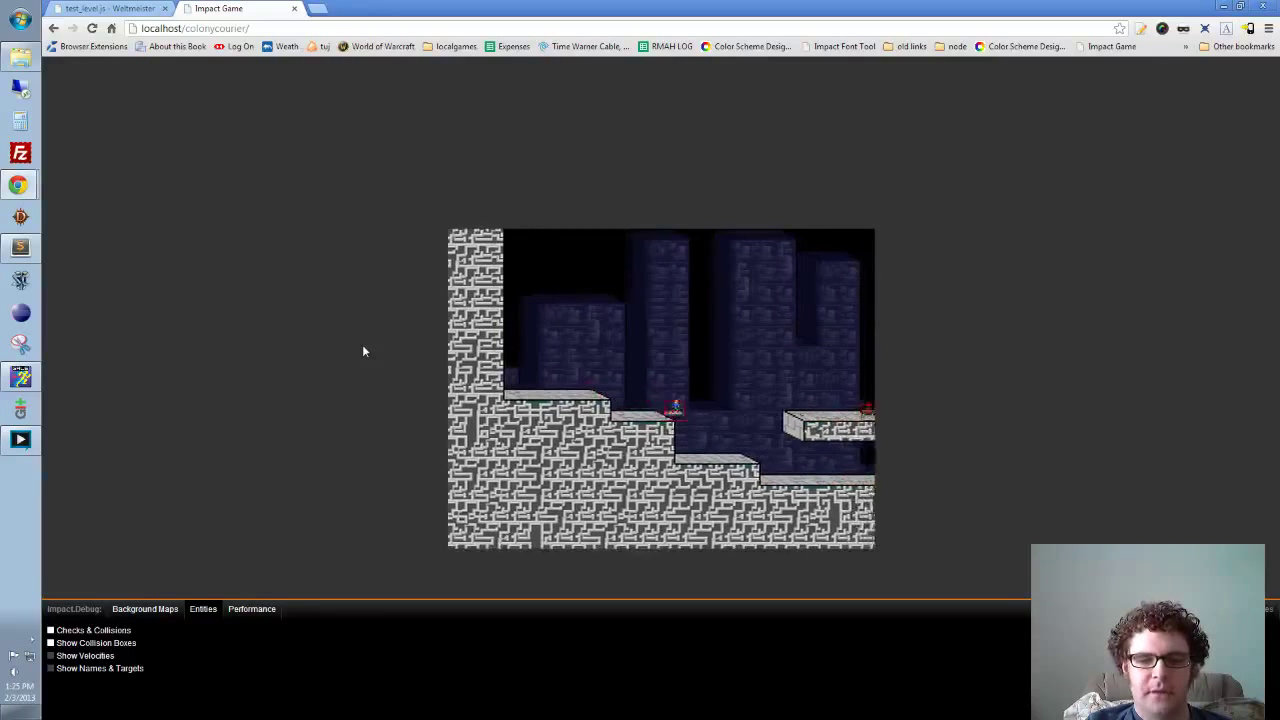
# Step: Drop the player to the lowest ground, jump back onto the adjoining ledge and descend again to check its collision box at the edge
pyautogui.press('Right')
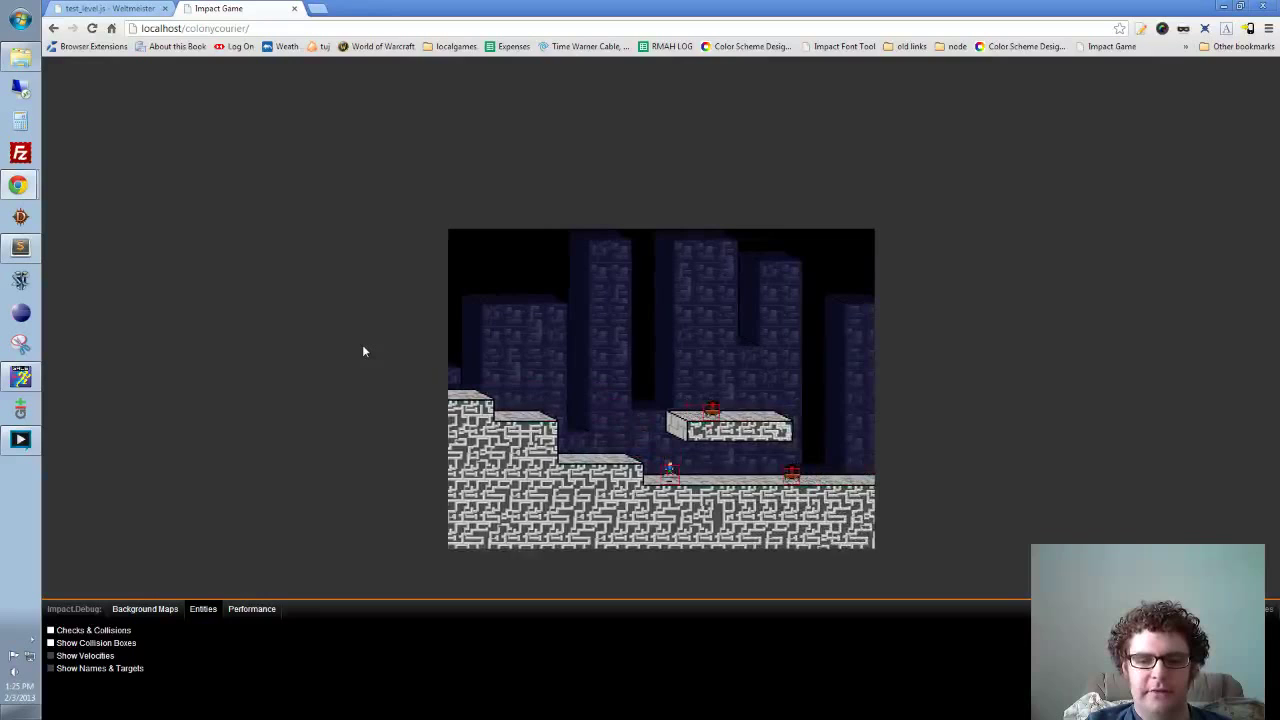
pyautogui.press('Left')
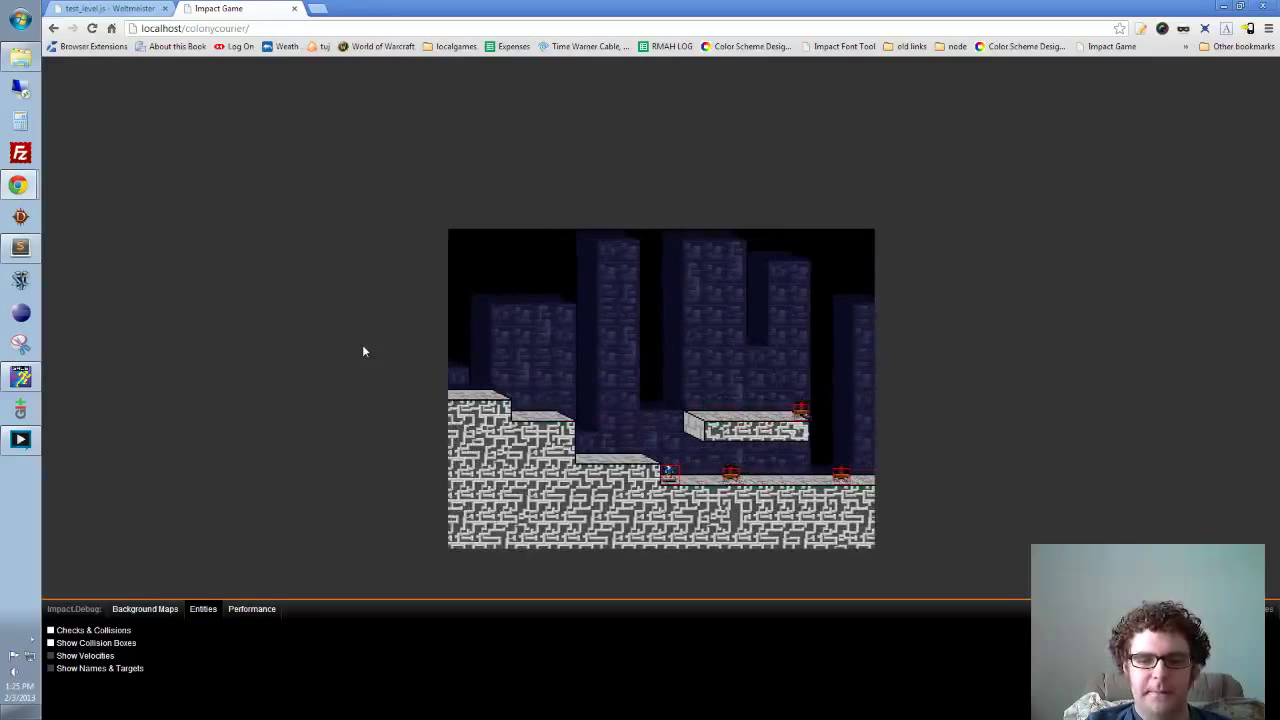
pyautogui.press('x')
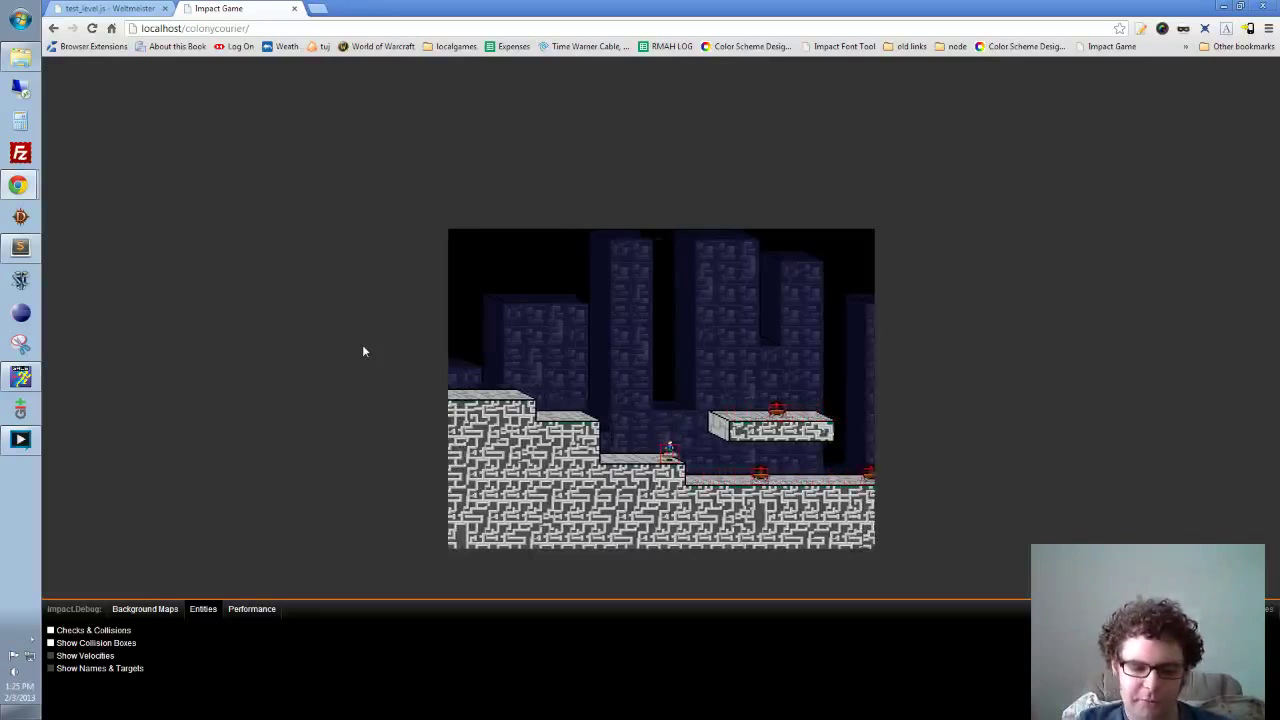
pyautogui.press('Right')
pyautogui.press('Right')
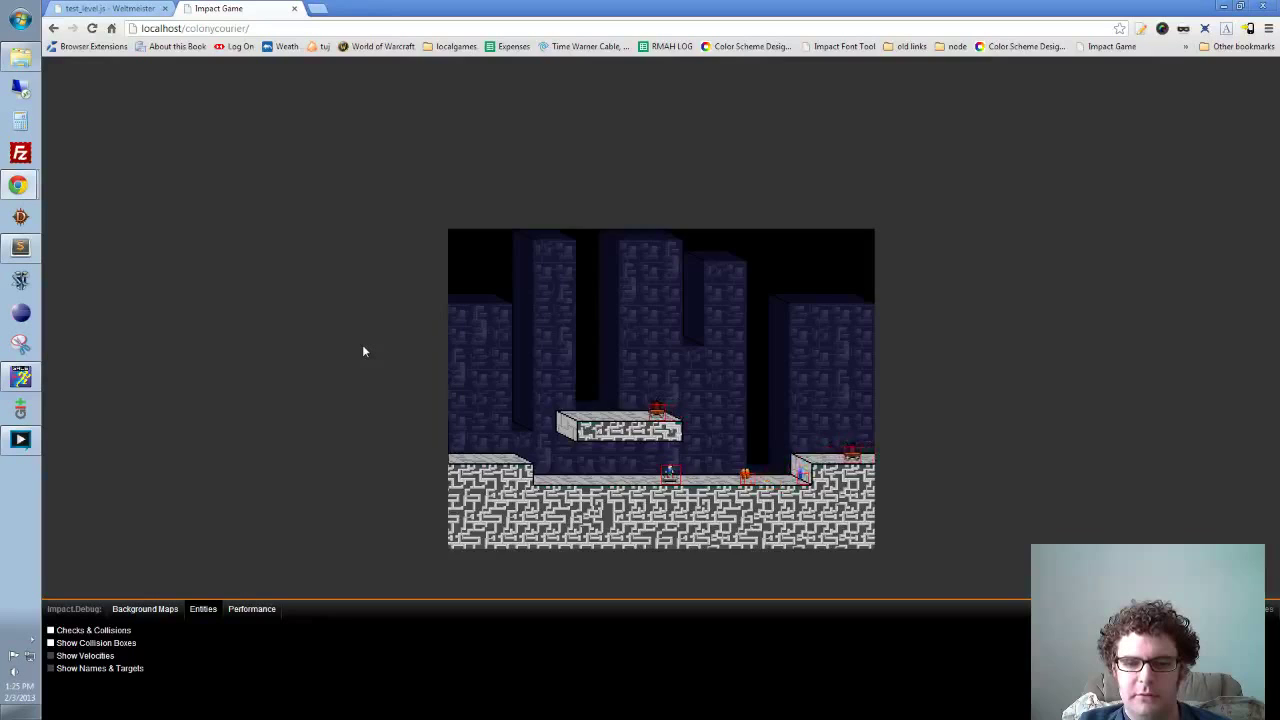
# Step: Move the player onto the first rising block and back and forth near its edge to compare the collision box with the side face
pyautogui.press('Right')
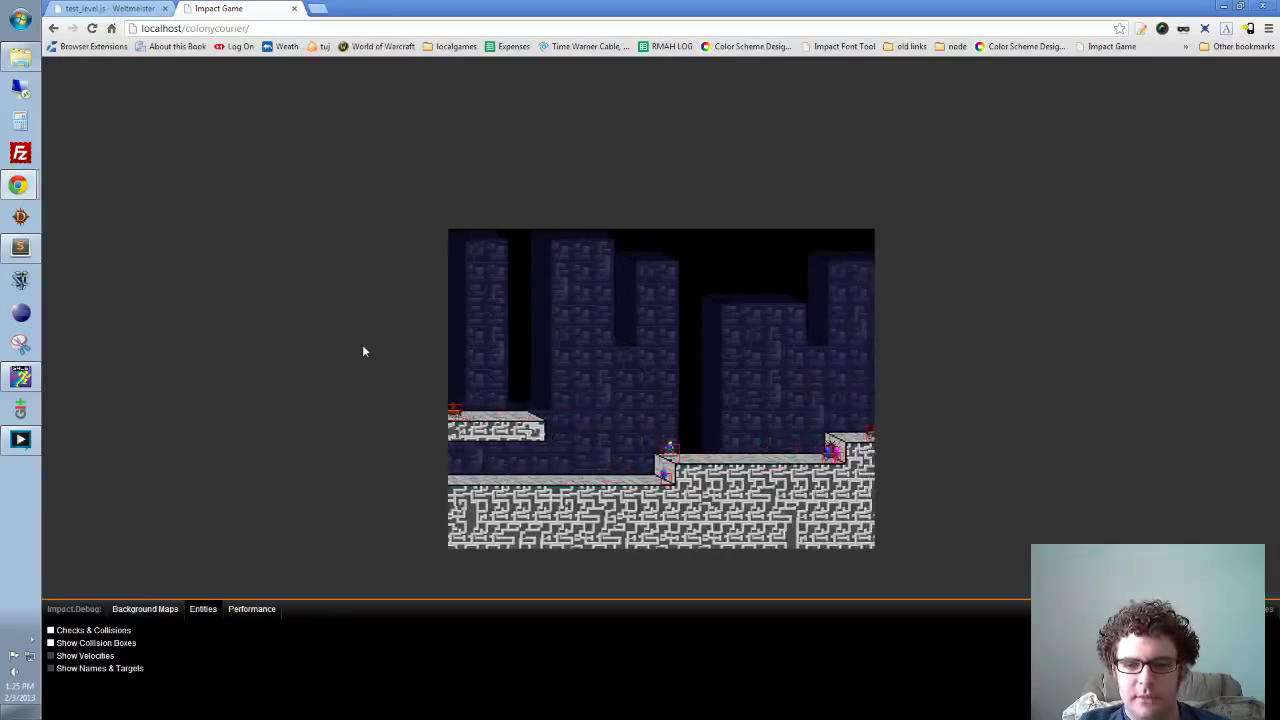
pyautogui.press('Left')
pyautogui.press('x')
pyautogui.press('Right')
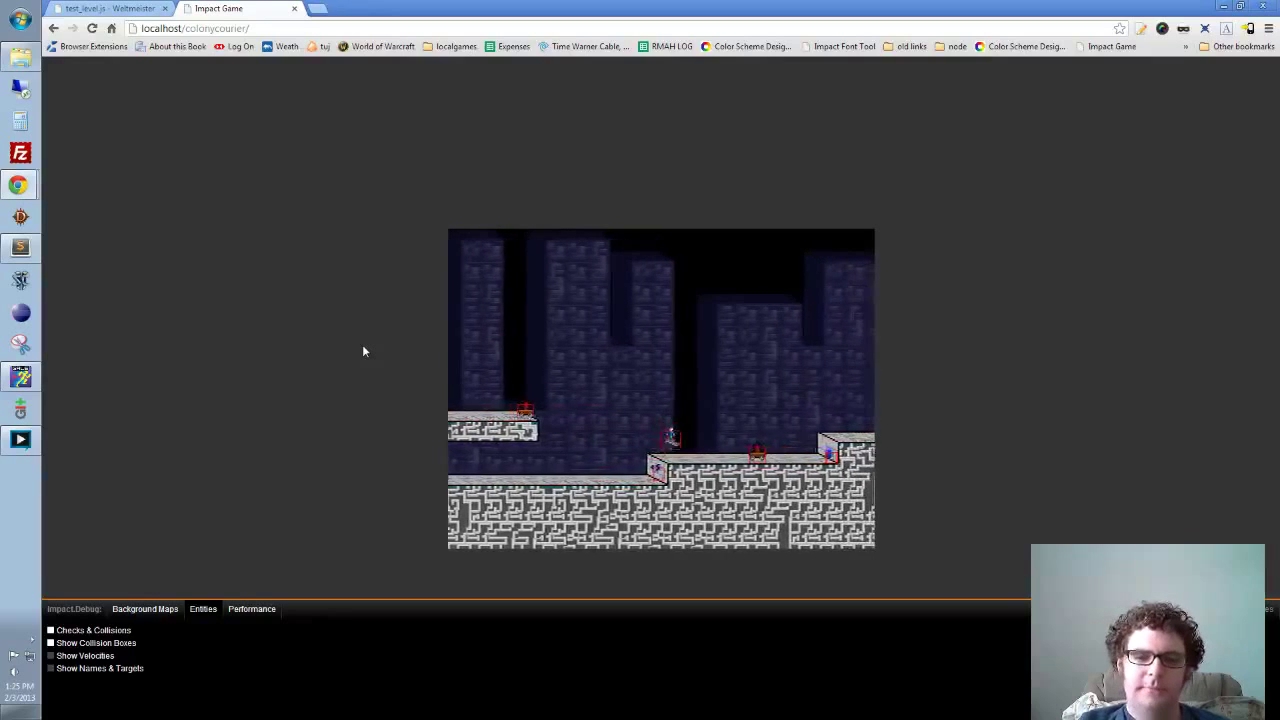
pyautogui.press('Right')
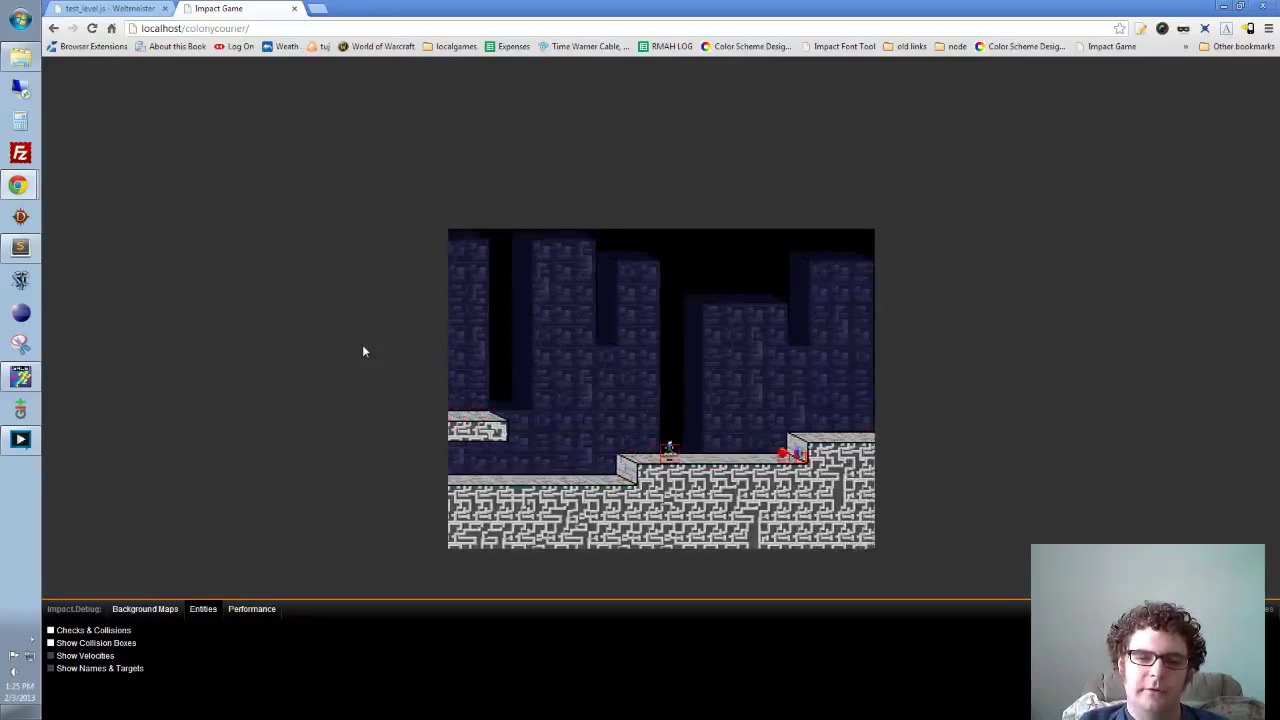
pyautogui.press('Right')
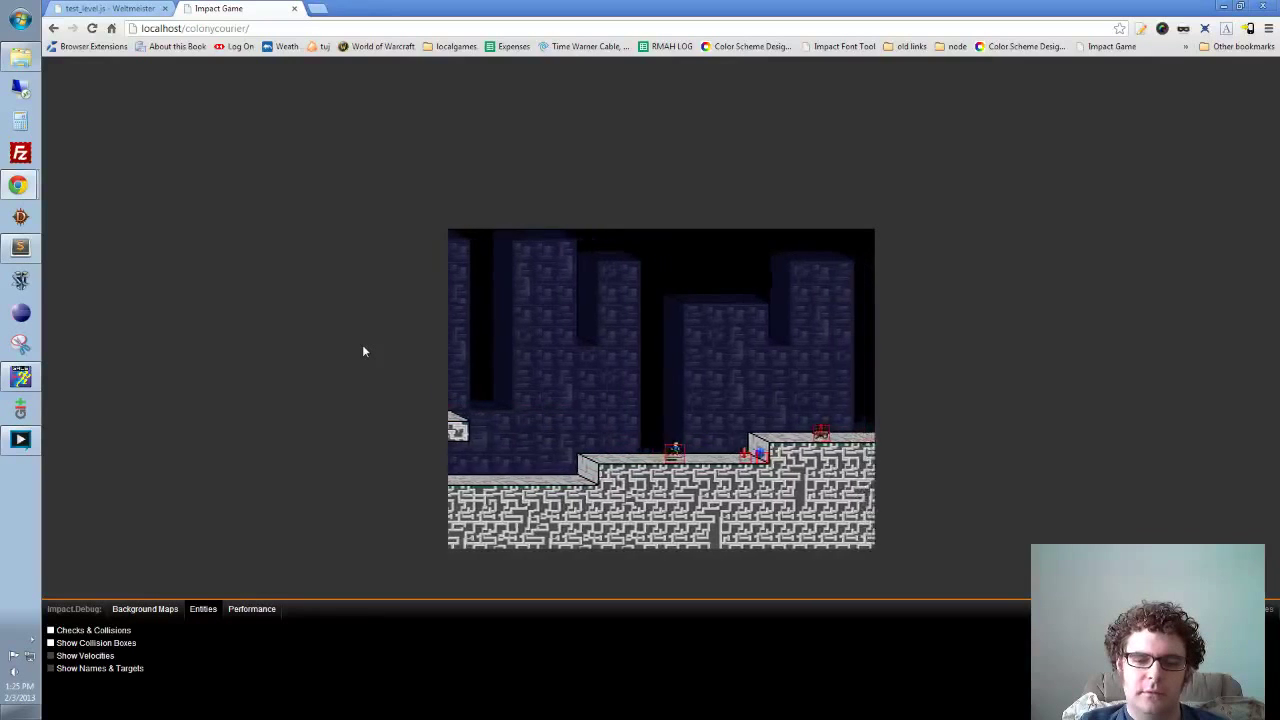
# Step: Jump the player up toward the higher blocks and back down to examine how it overlaps their isometric side faces
pyautogui.press('Up')
pyautogui.press('Right')
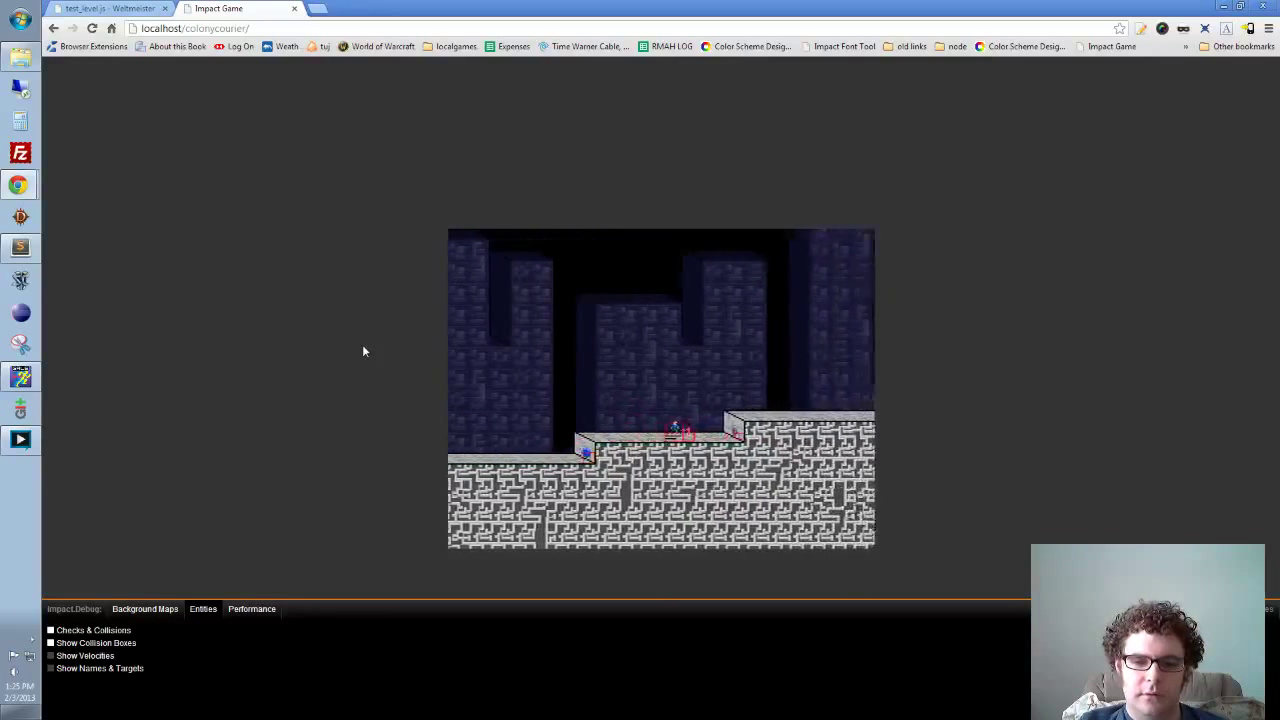
pyautogui.press('Left')
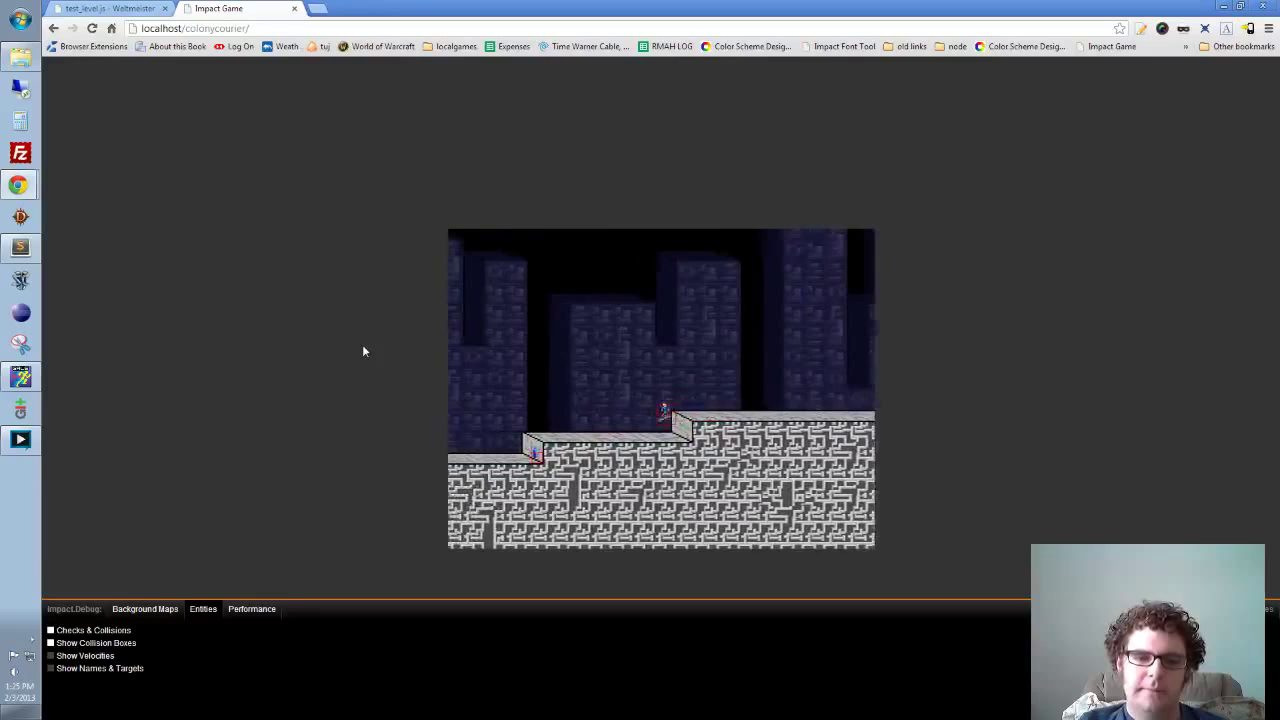
pyautogui.press('x')
pyautogui.press('Right')
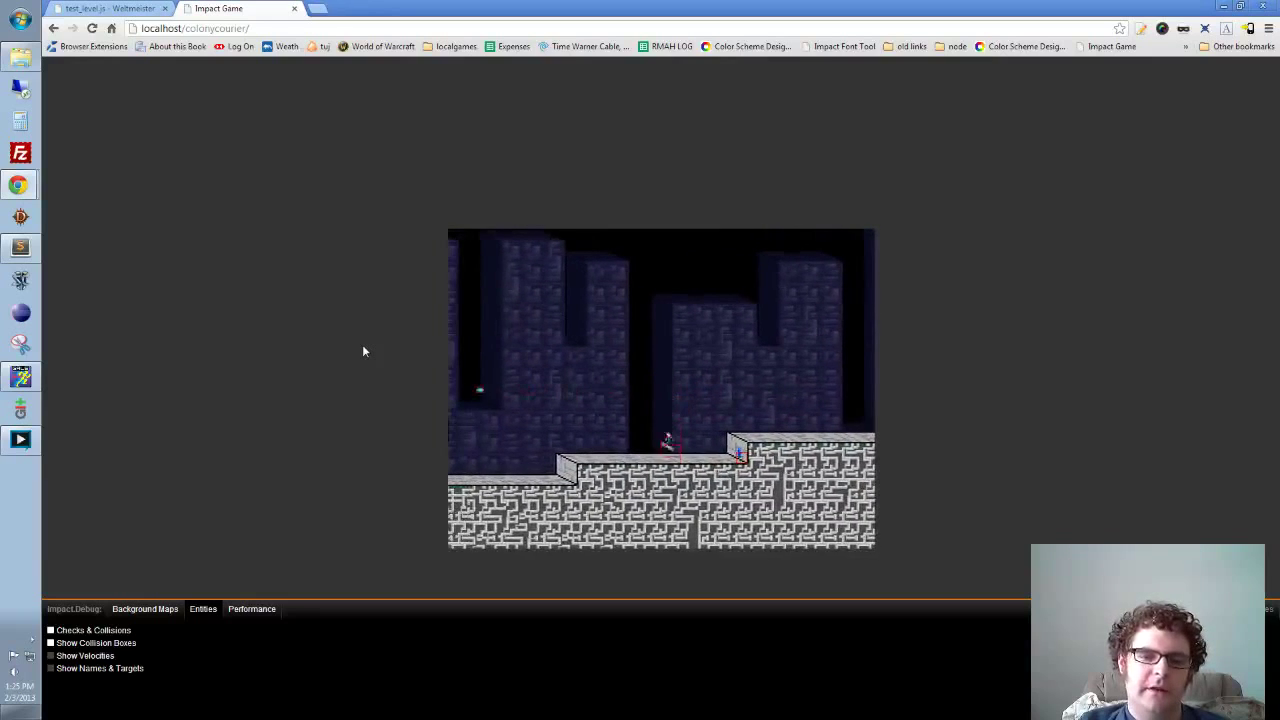
# Step: Return the player to the lowest ground and move it back and forth beneath and beside the floating platform to examine the depth effect
pyautogui.press('Left')
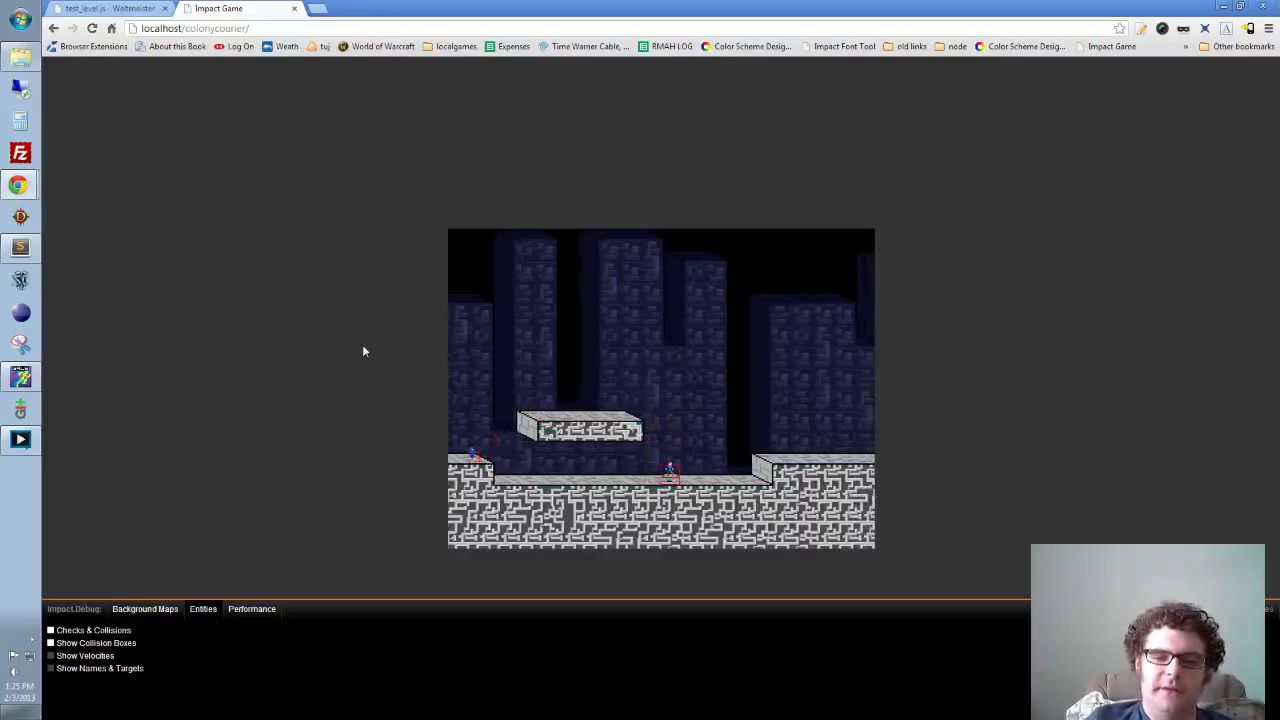
pyautogui.press('Left')
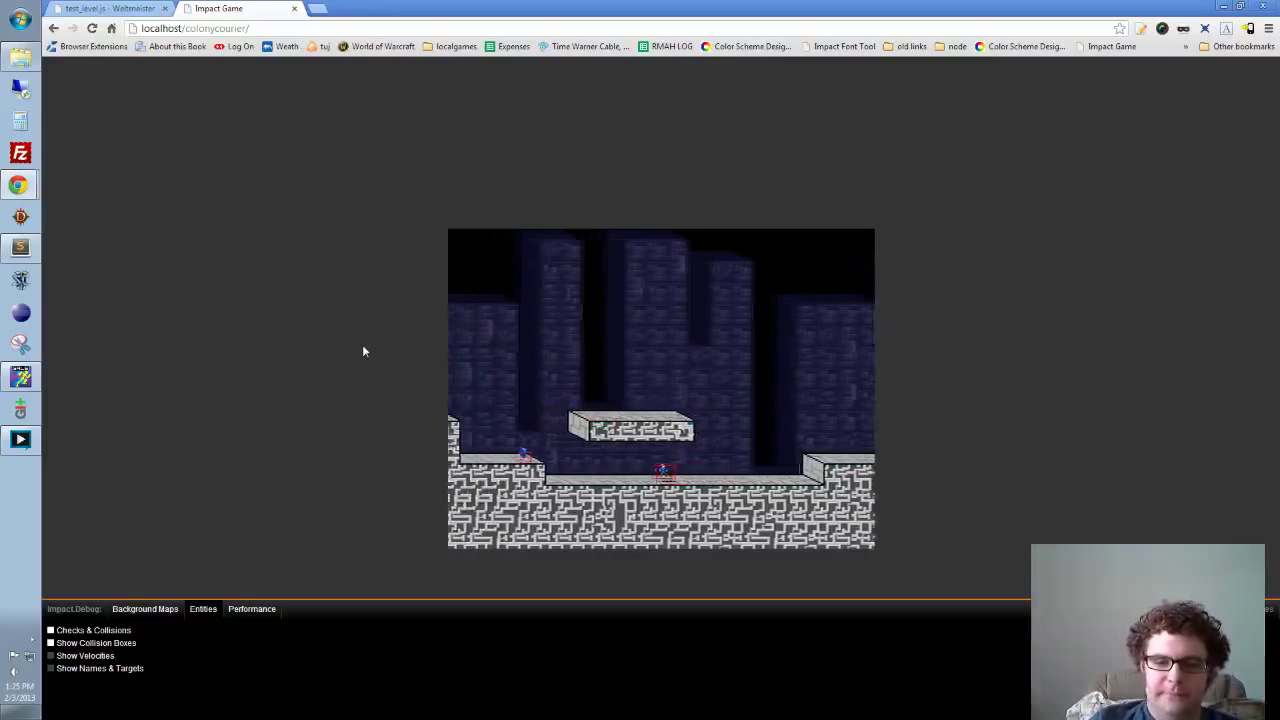
pyautogui.press('Left')
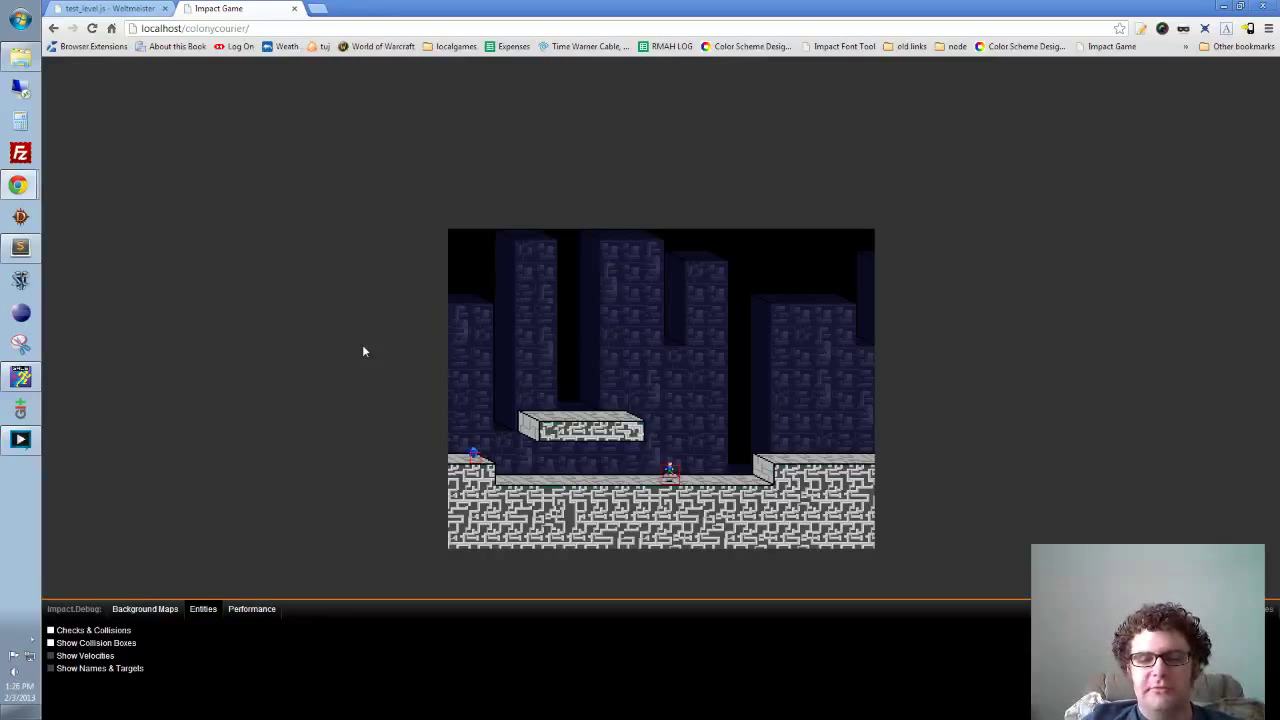
pyautogui.press('Left')
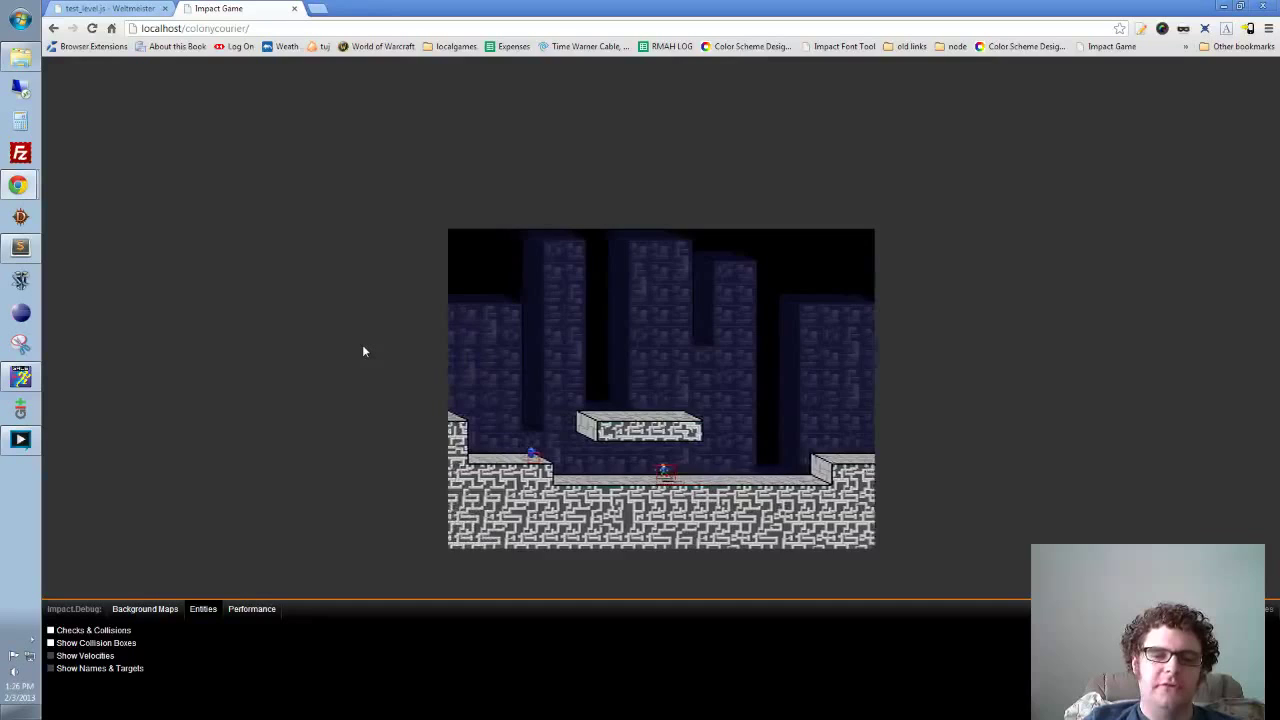
pyautogui.press('Right')
pyautogui.press('Right')
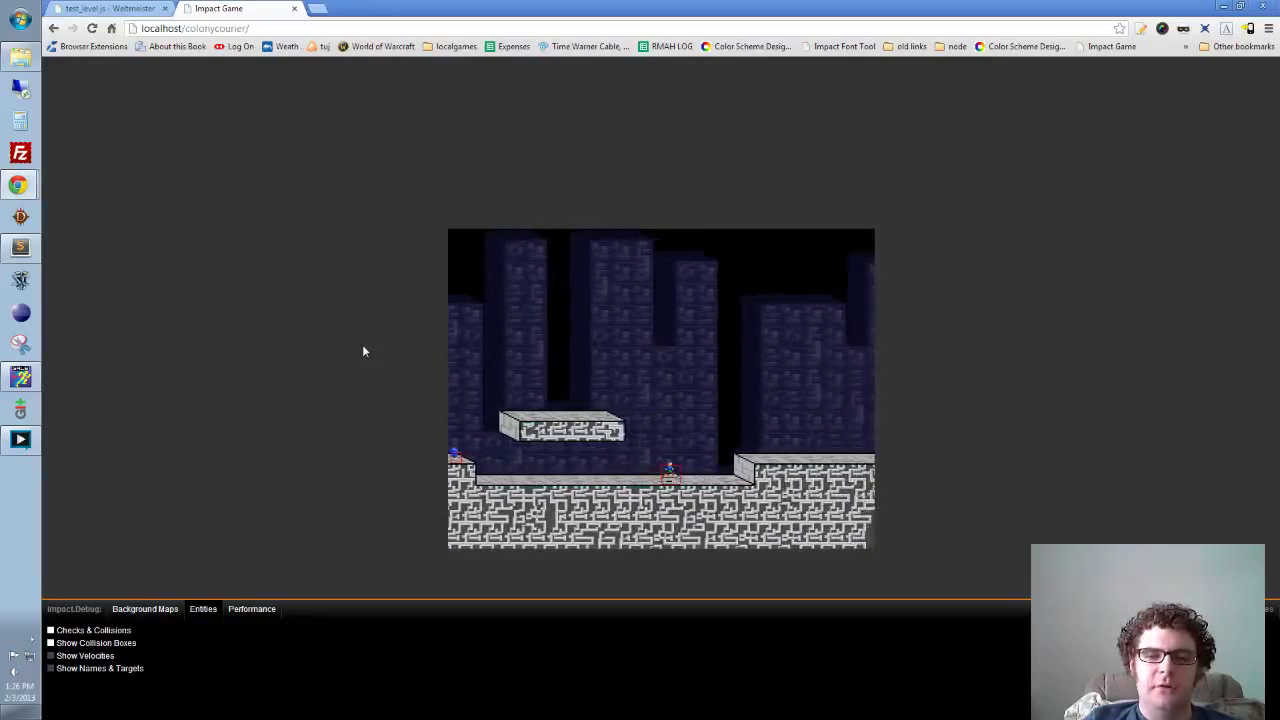
pyautogui.press('Left')
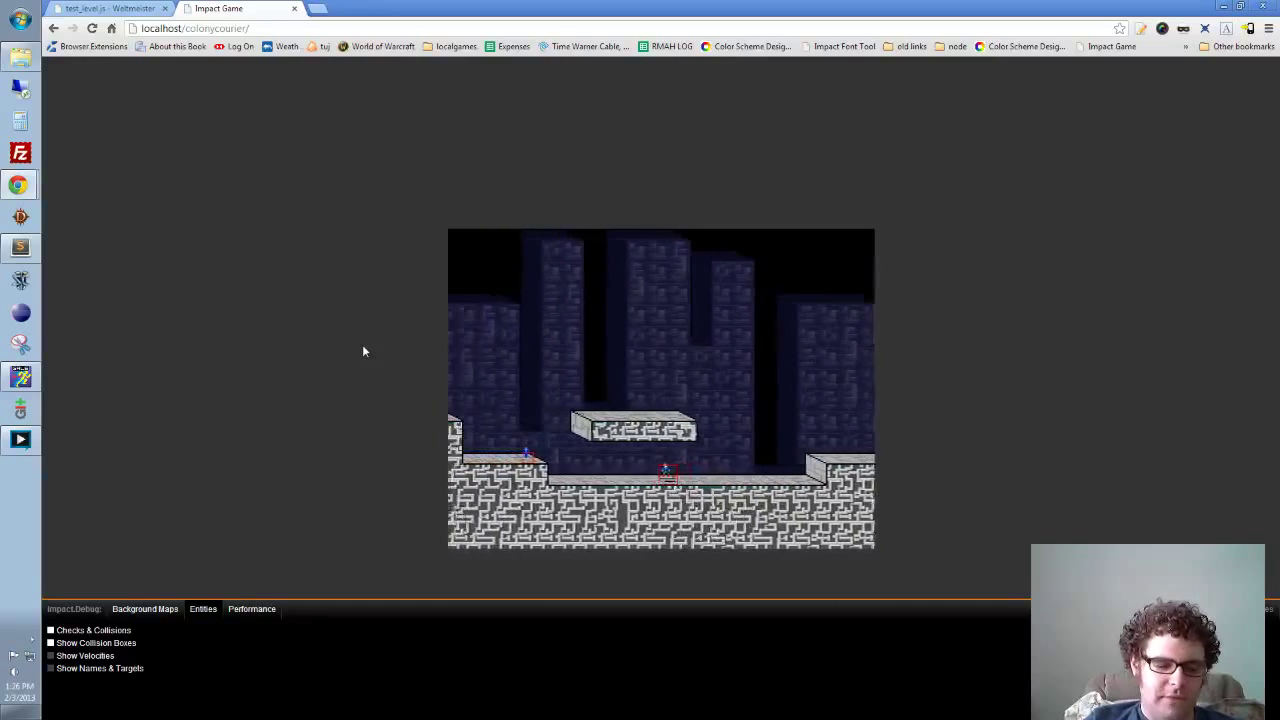
pyautogui.press('Left')
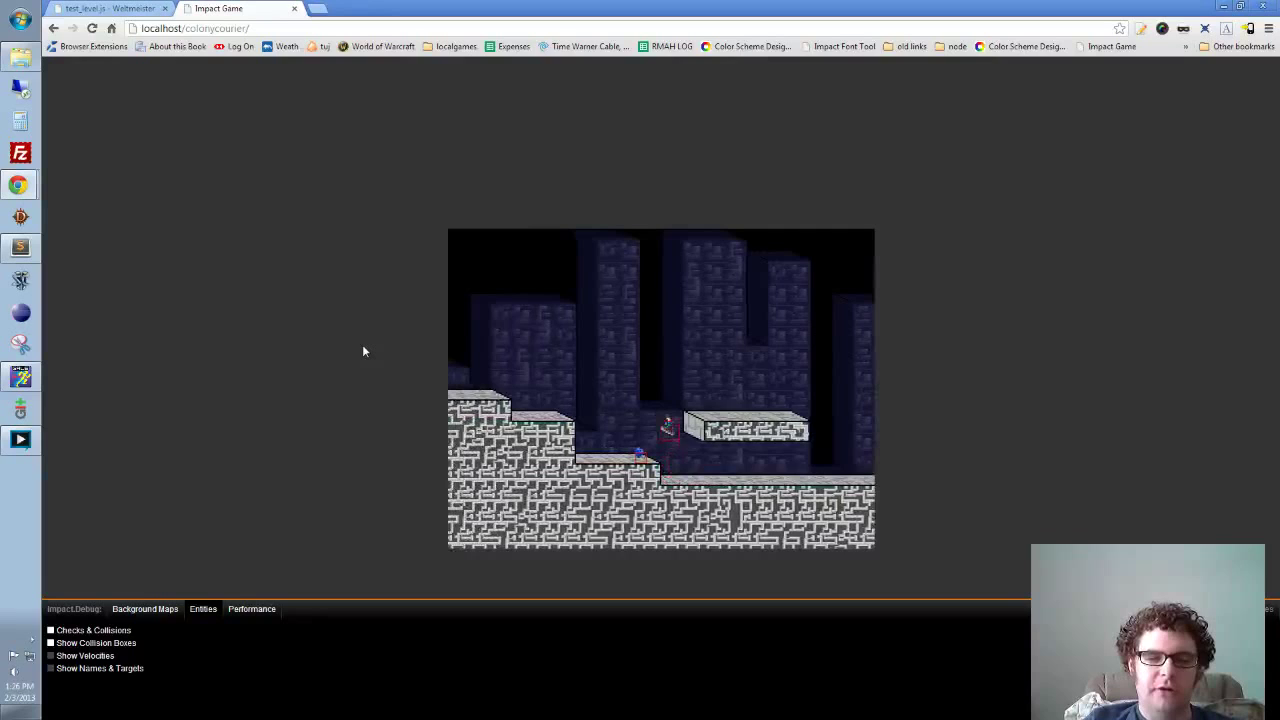
pyautogui.press('Left')
pyautogui.press('Right')
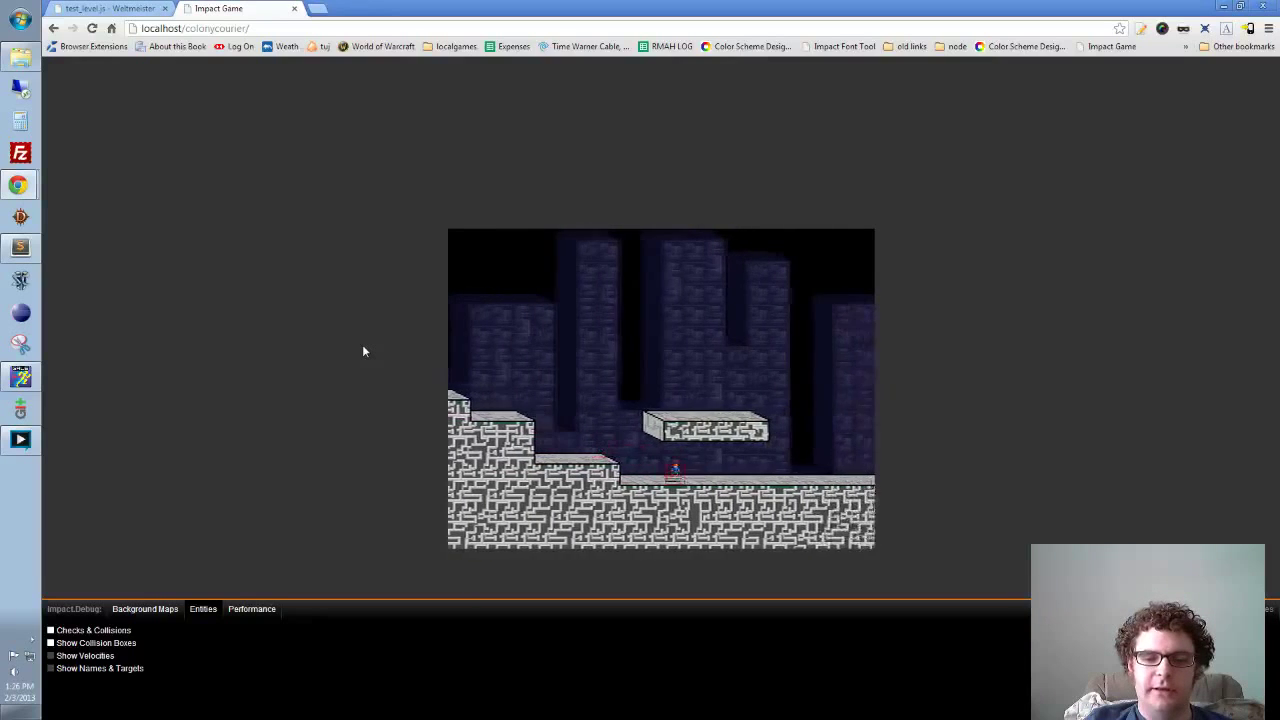
# Step: Climb the player up the rising blocks to the next floating platform and check its collision box beside the platform
pyautogui.press('Right')
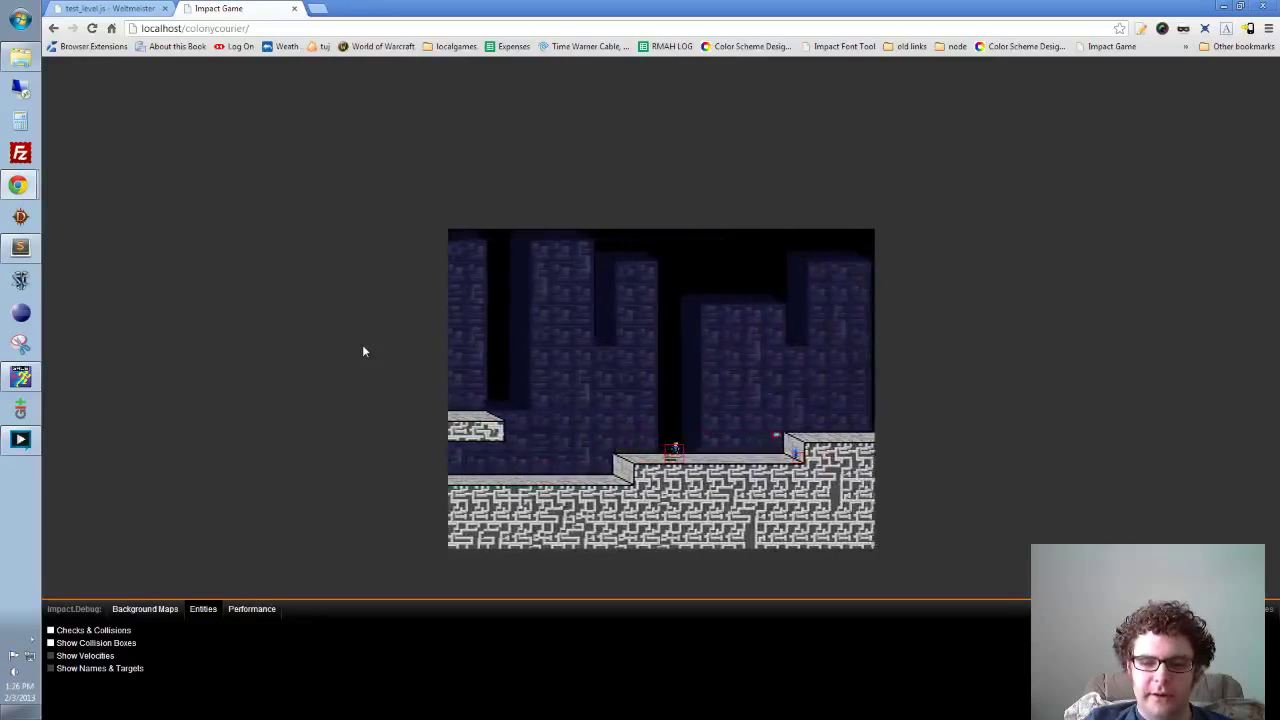
pyautogui.press('Right')
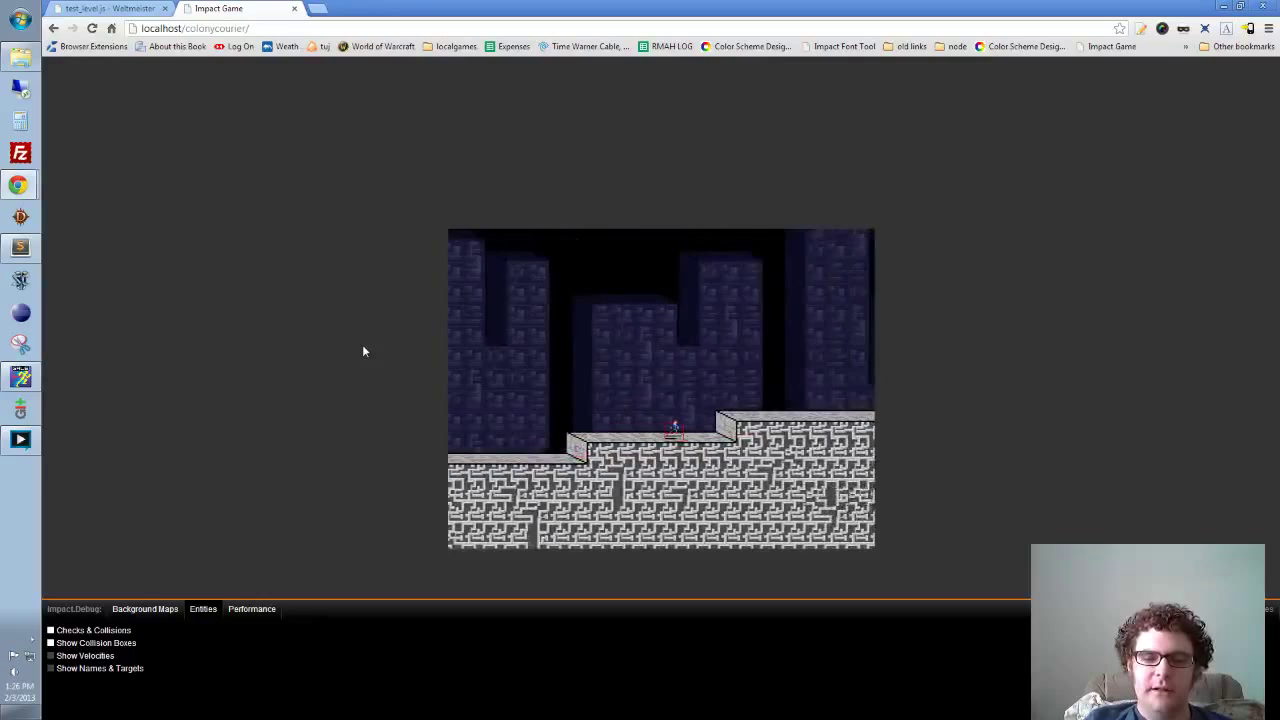
pyautogui.press('Right')
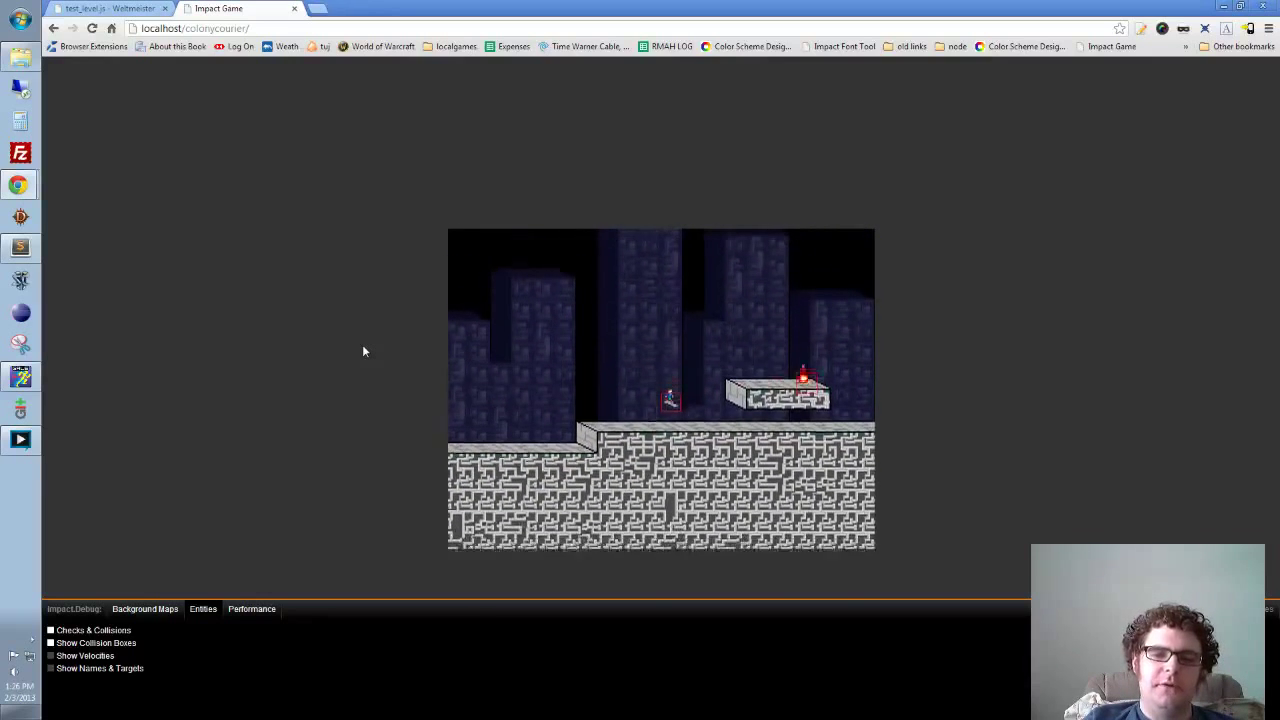
pyautogui.press('Right')
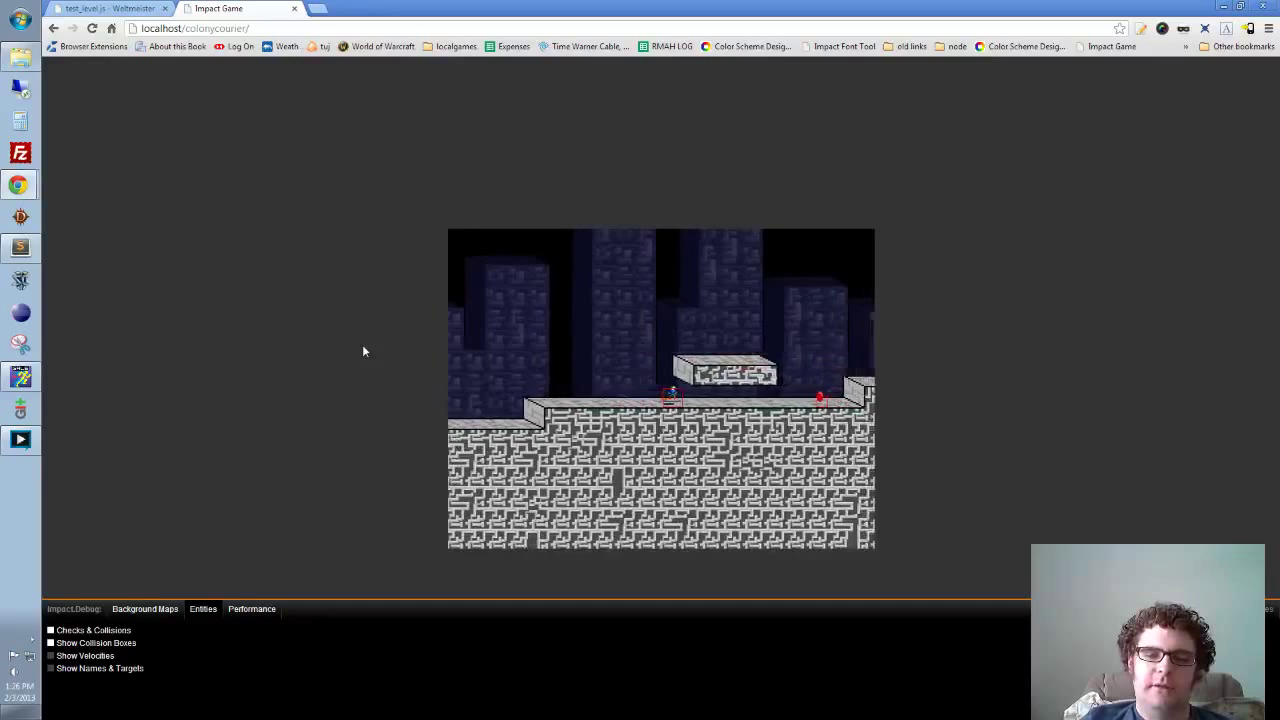
pyautogui.press('Left')
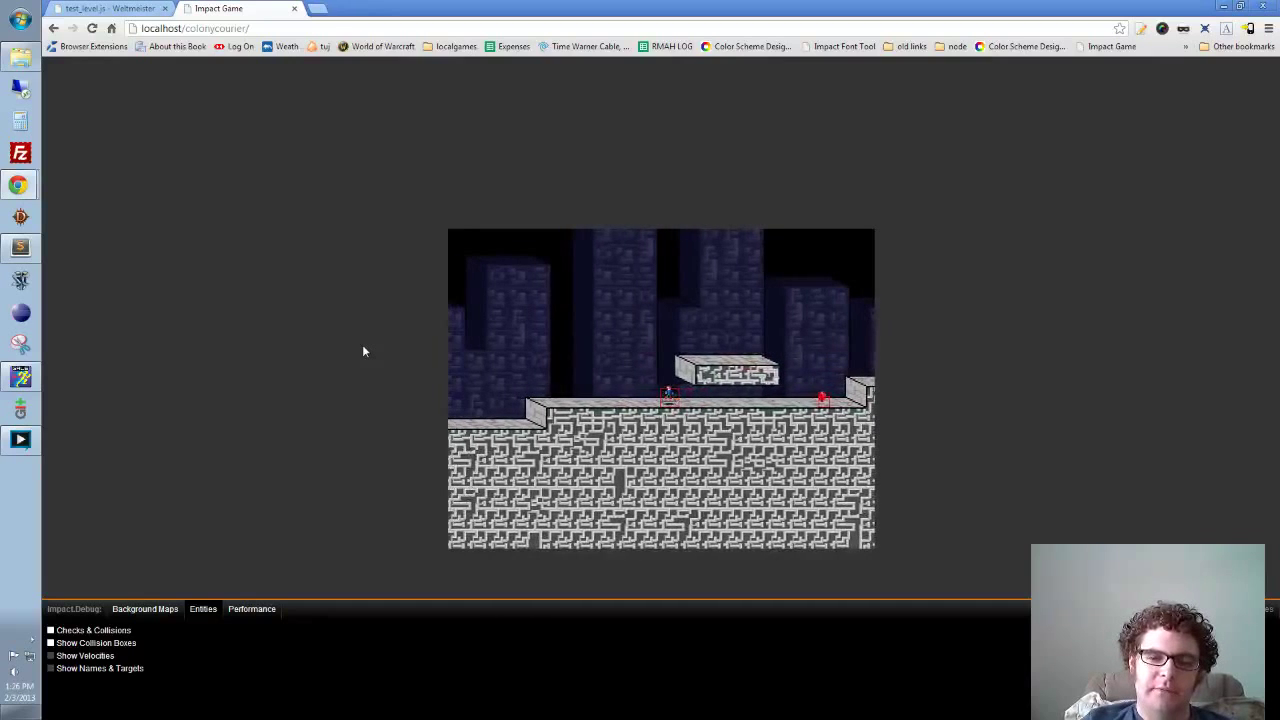
pyautogui.press('Right')
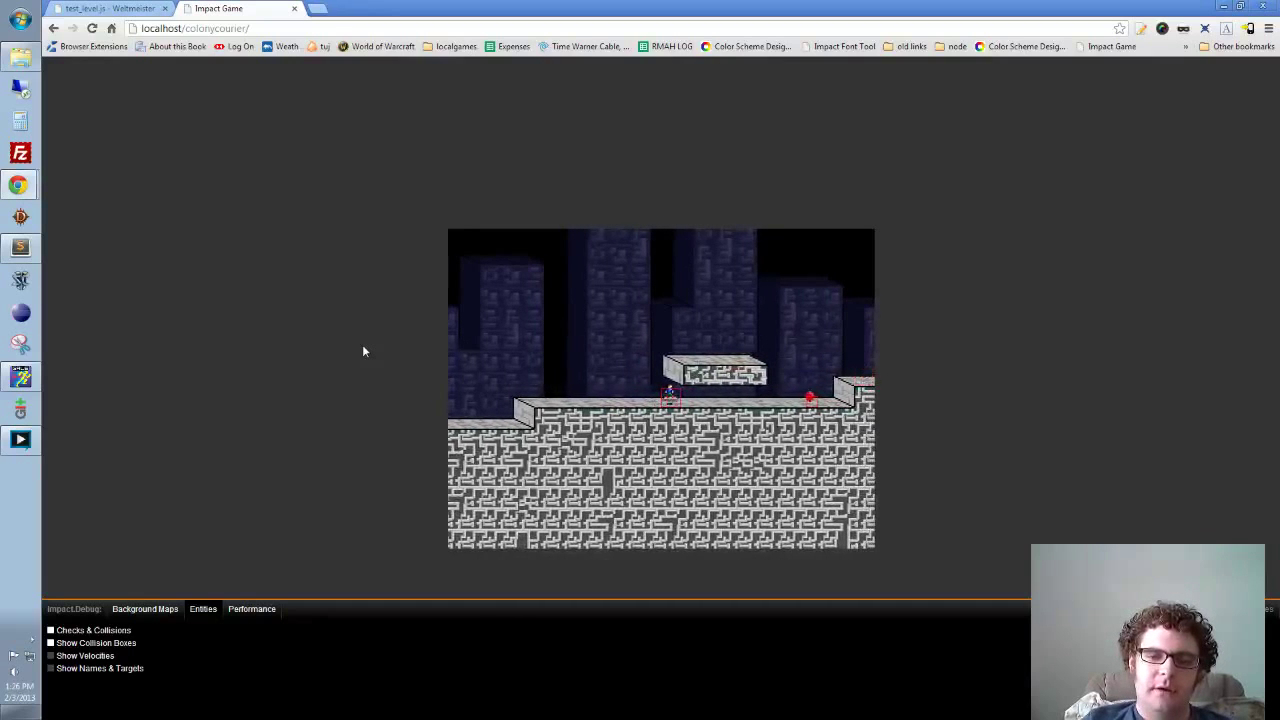
# Step: Disable Show Collision Boxes for the entities and run the player to the tall wall at the far end of the level
pyautogui.press('Left')
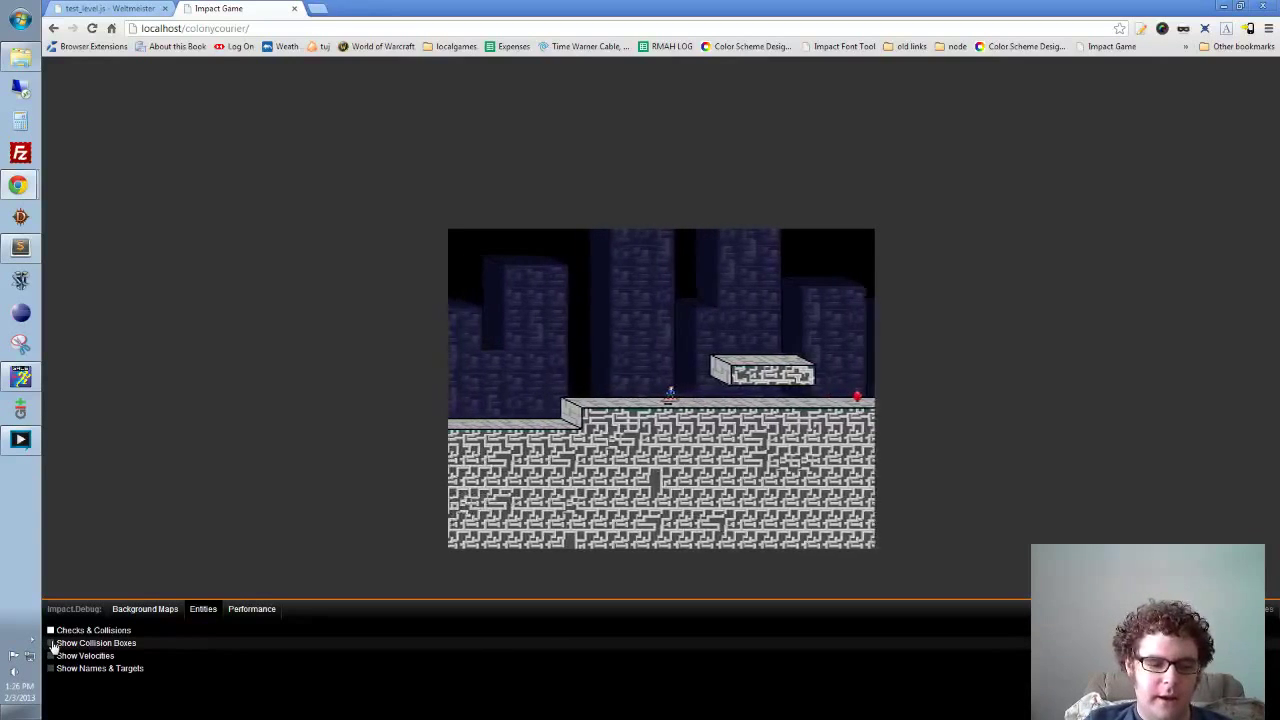
pyautogui.press('Right')
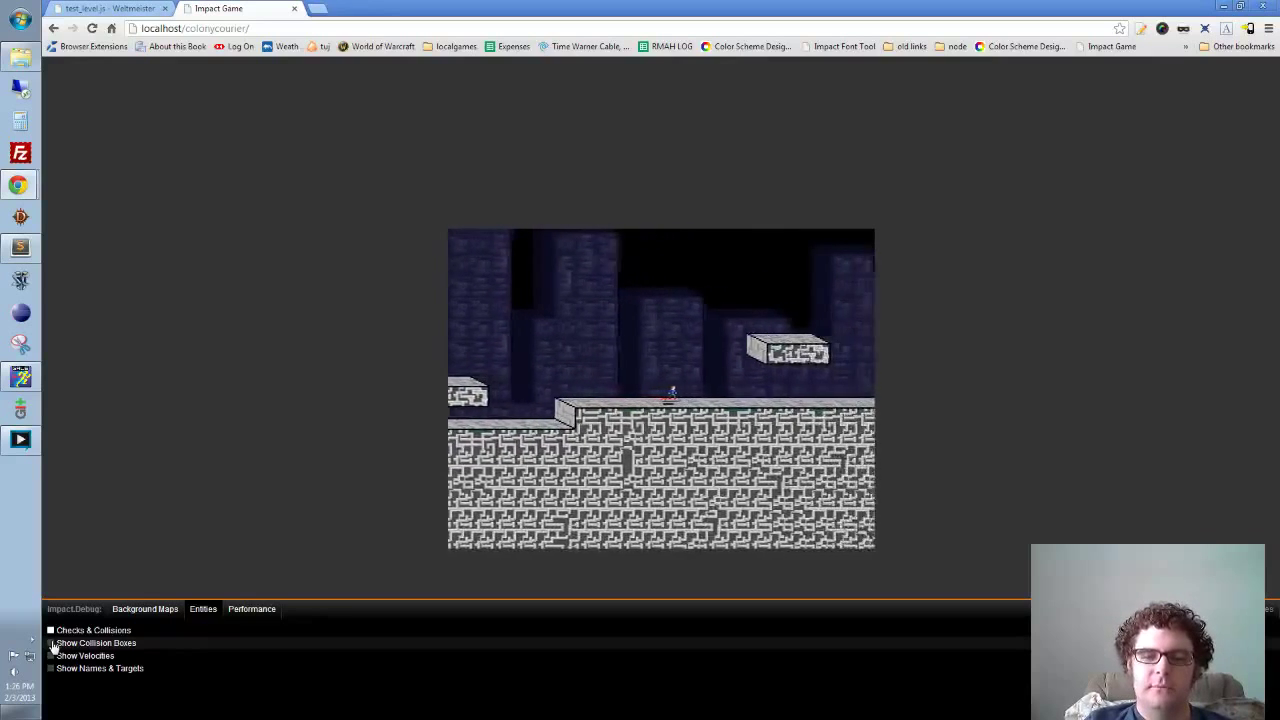
pyautogui.press('Right')
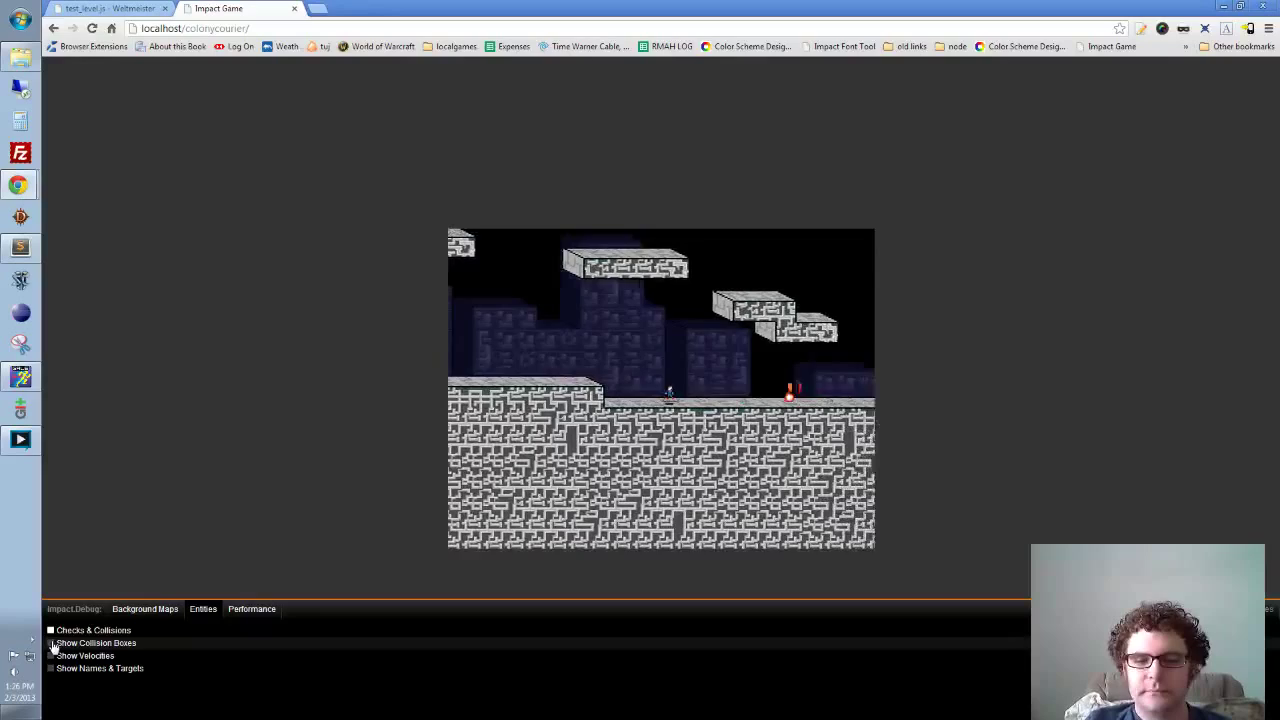
pyautogui.press('Right')
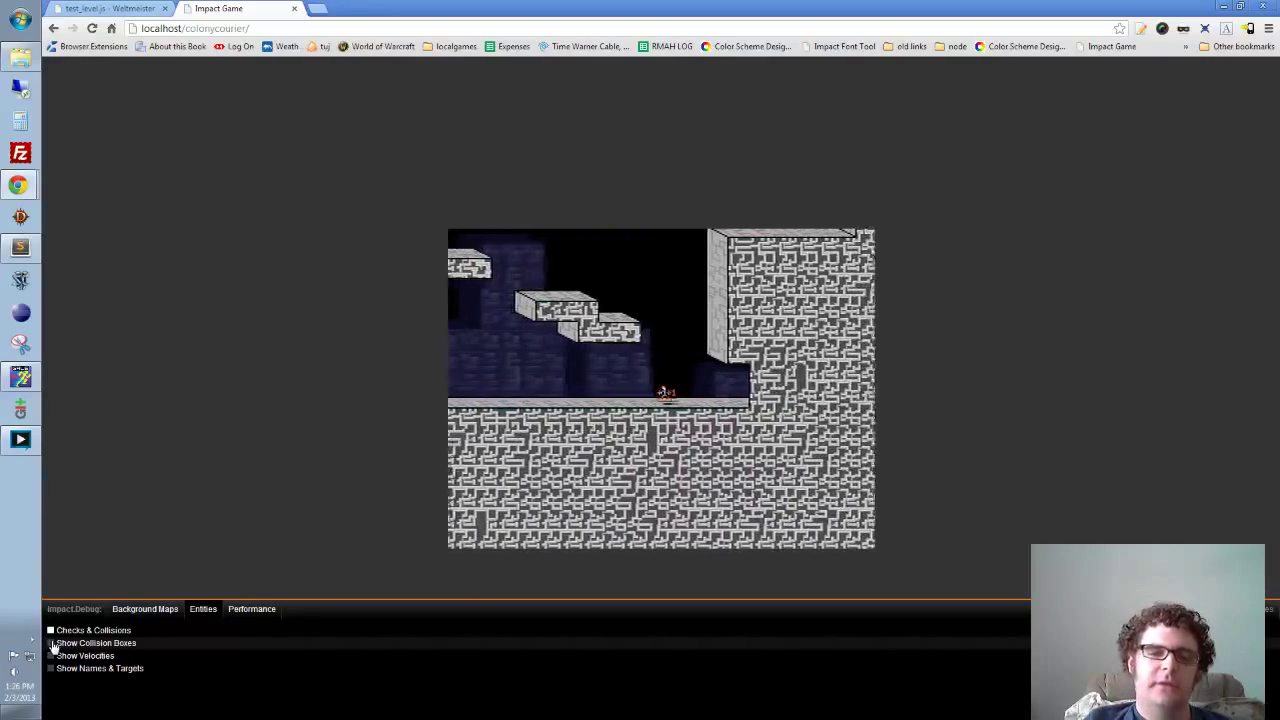
# Step: Run the player back from the wall, over the low floating platform and down the steps to view the depth effect without collision boxes
pyautogui.press('Left')
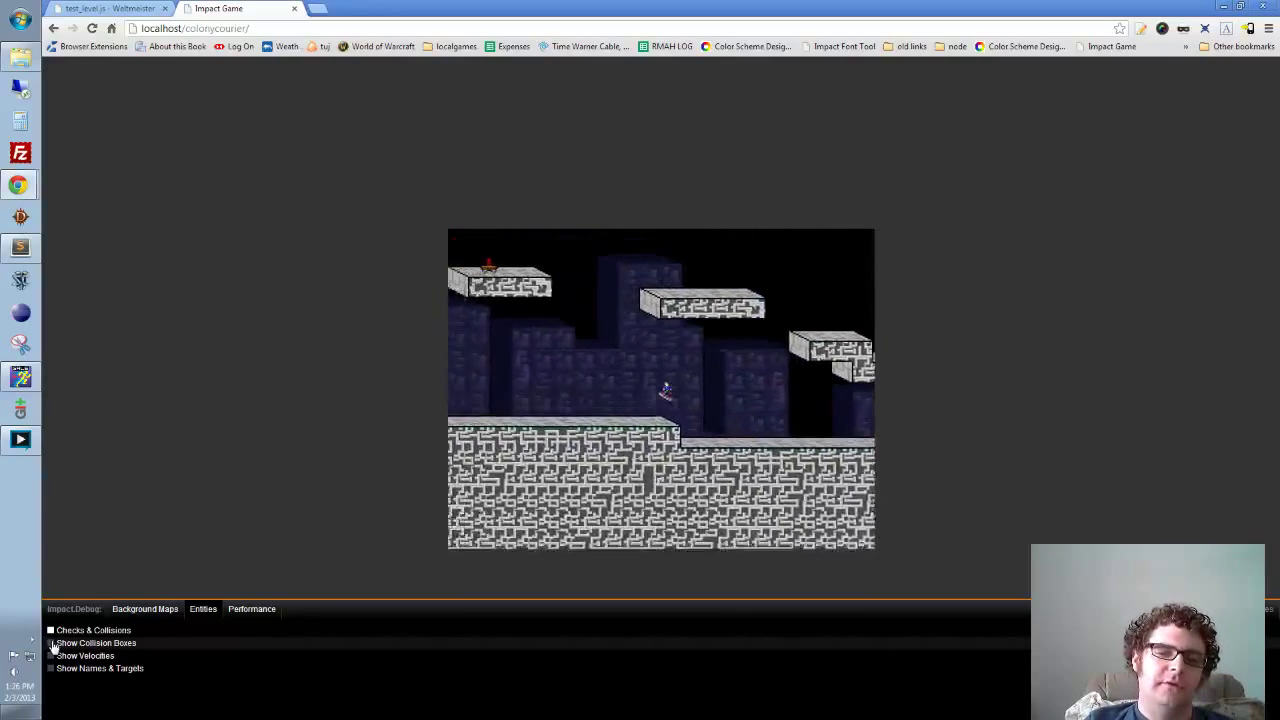
pyautogui.press('Left')
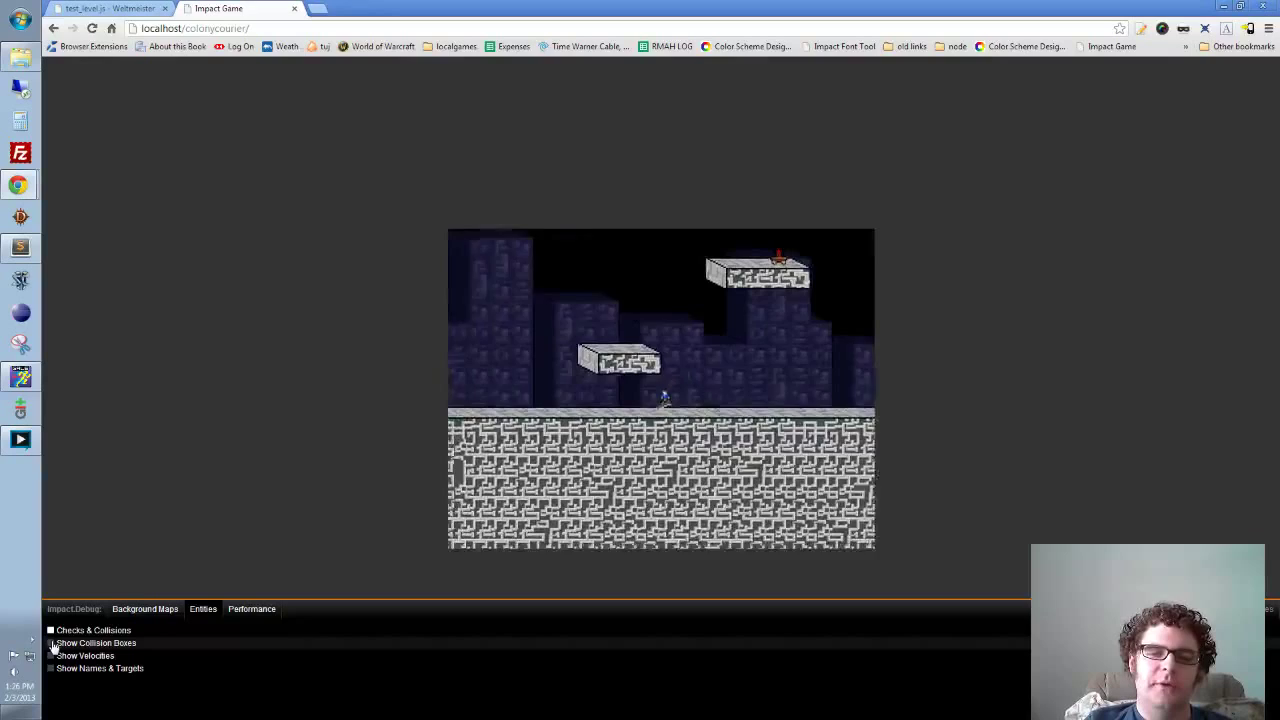
pyautogui.press('Left')
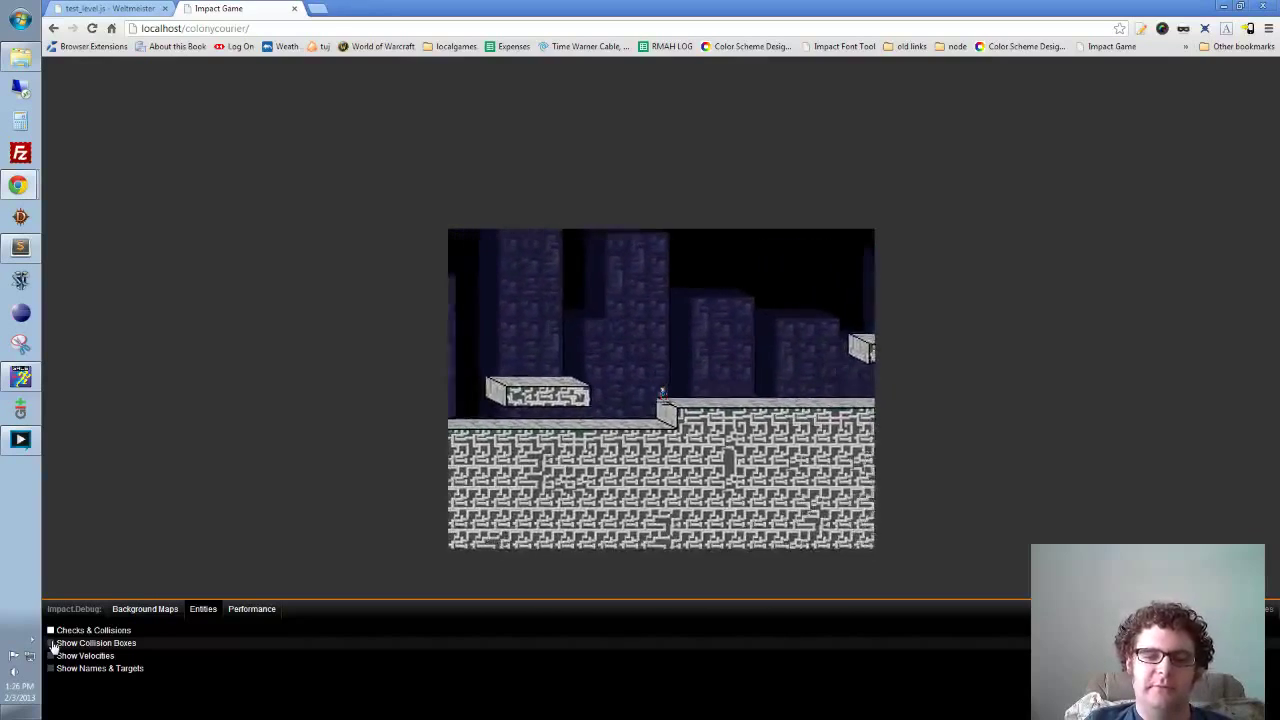
pyautogui.press('Left')
pyautogui.press('Right')
pyautogui.press('x')
pyautogui.press('Left')
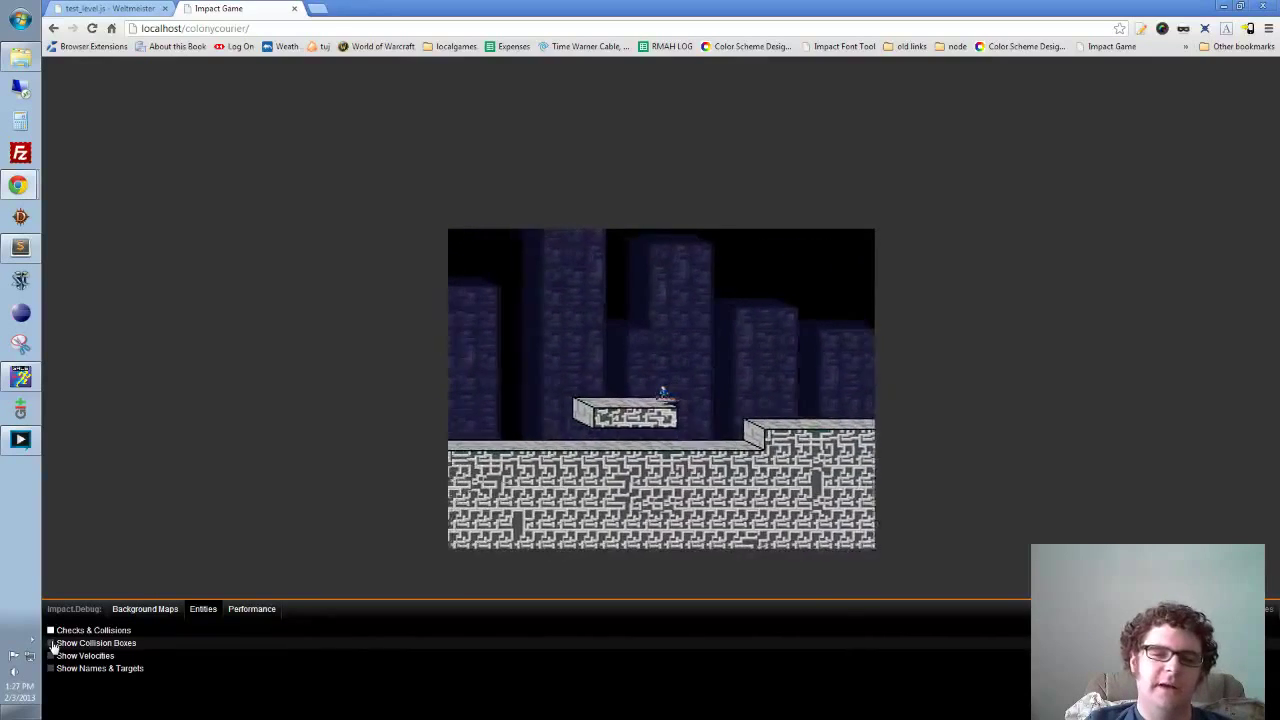
pyautogui.press('Left')
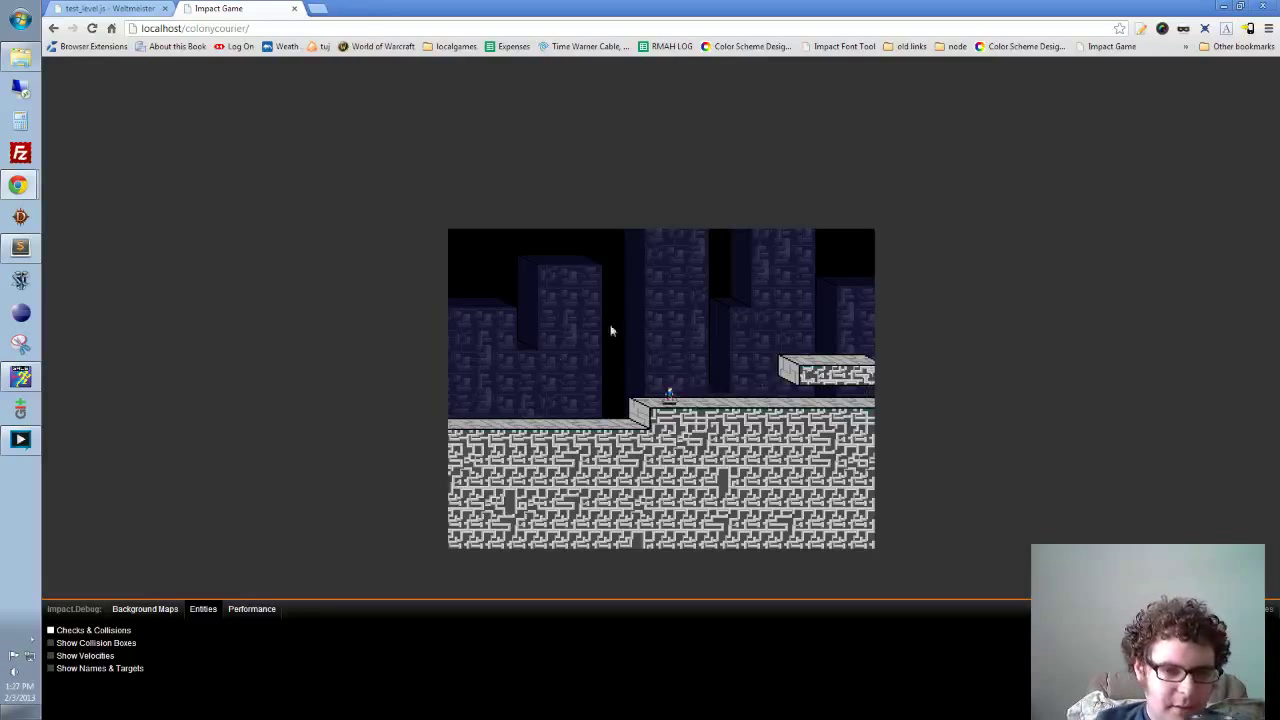
pyautogui.press('Left')
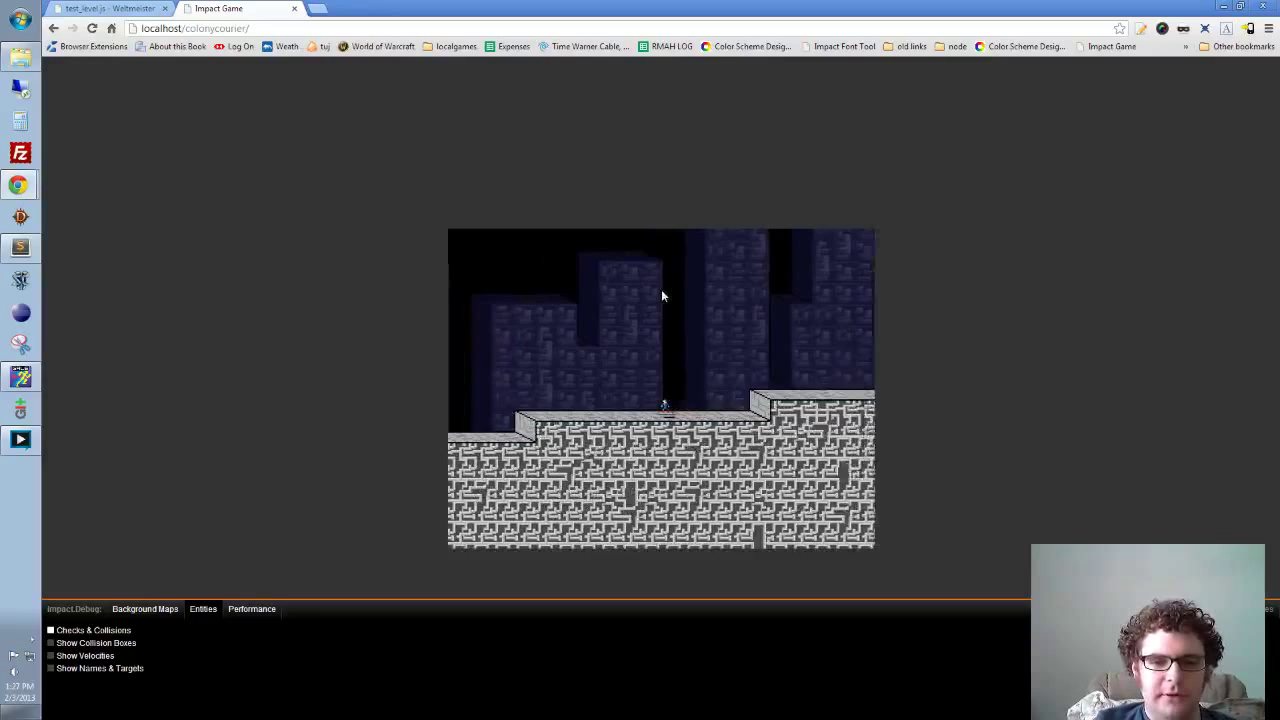
# Step: Move the player back and forth on the stepped ground and down to the next lower step to view the background's parallax
pyautogui.press('Right')
pyautogui.press('Left')
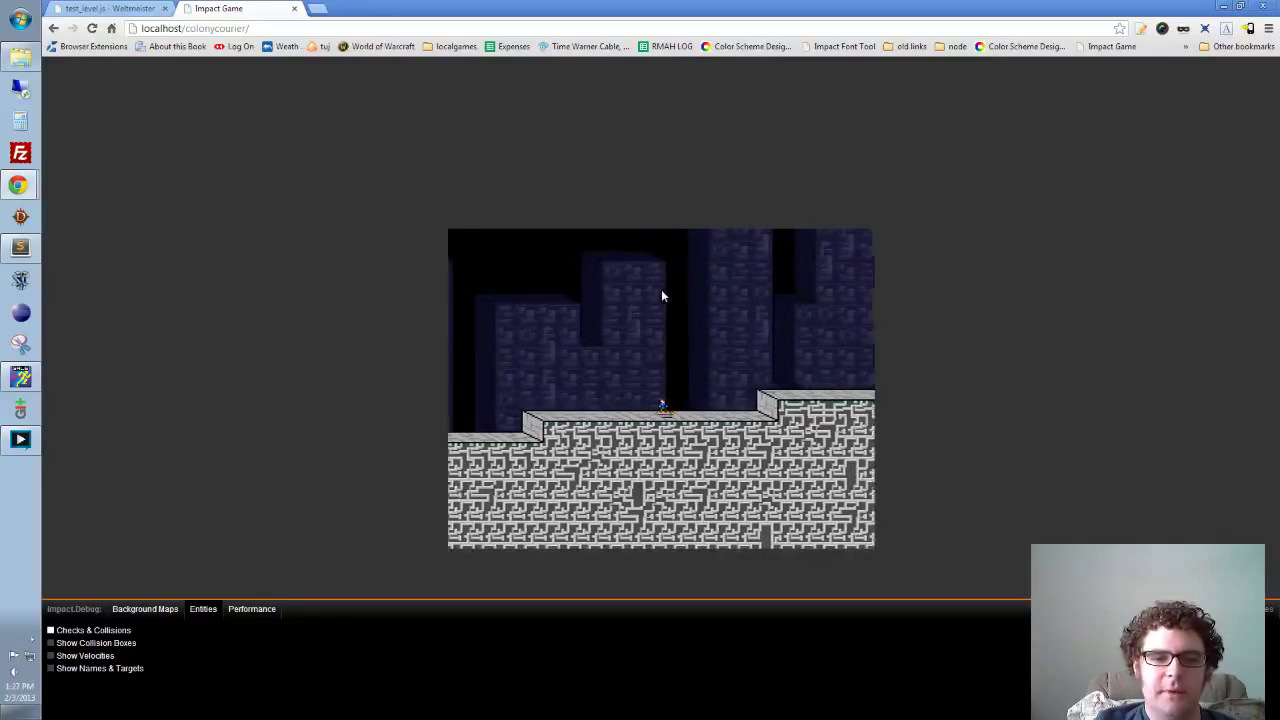
pyautogui.press('Right')
pyautogui.press('Left')
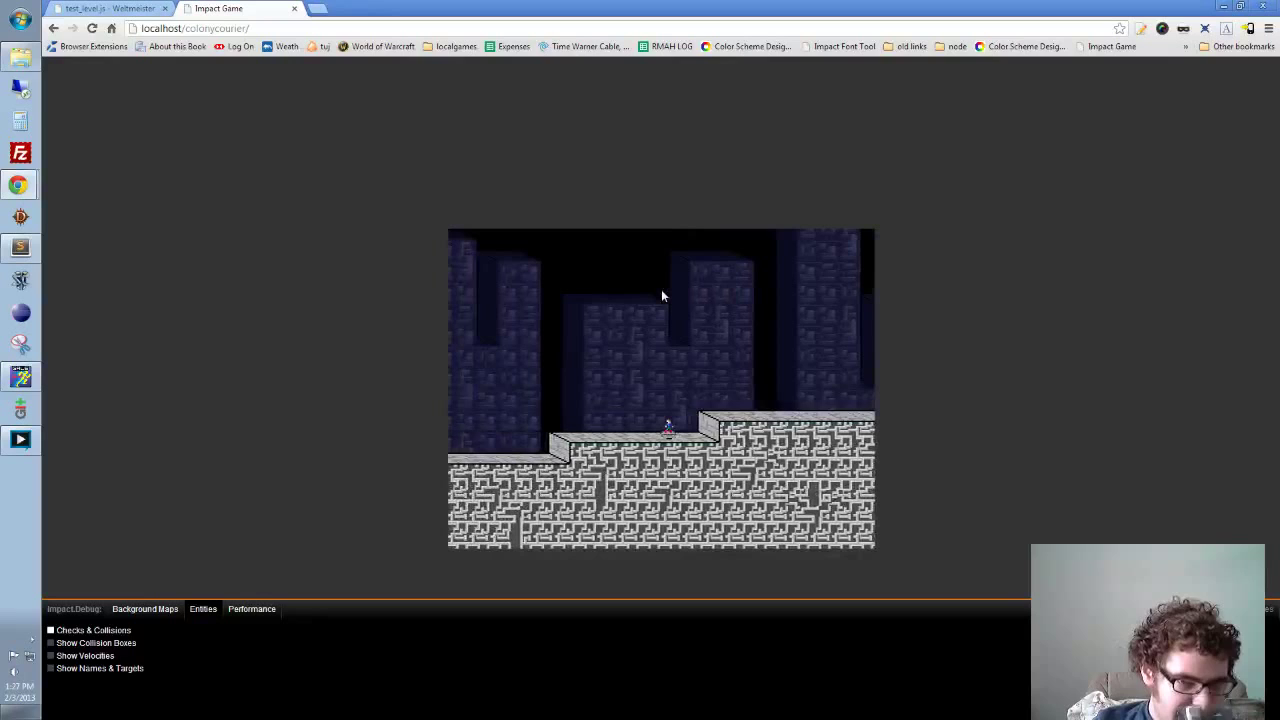
# Step: Switch to the test_level.js tab in Weltmeister and hide and re-show the background1 layer to compare the level with and without it
pyautogui.click(104, 8)
pyautogui.scroll(-1, 898, 310)
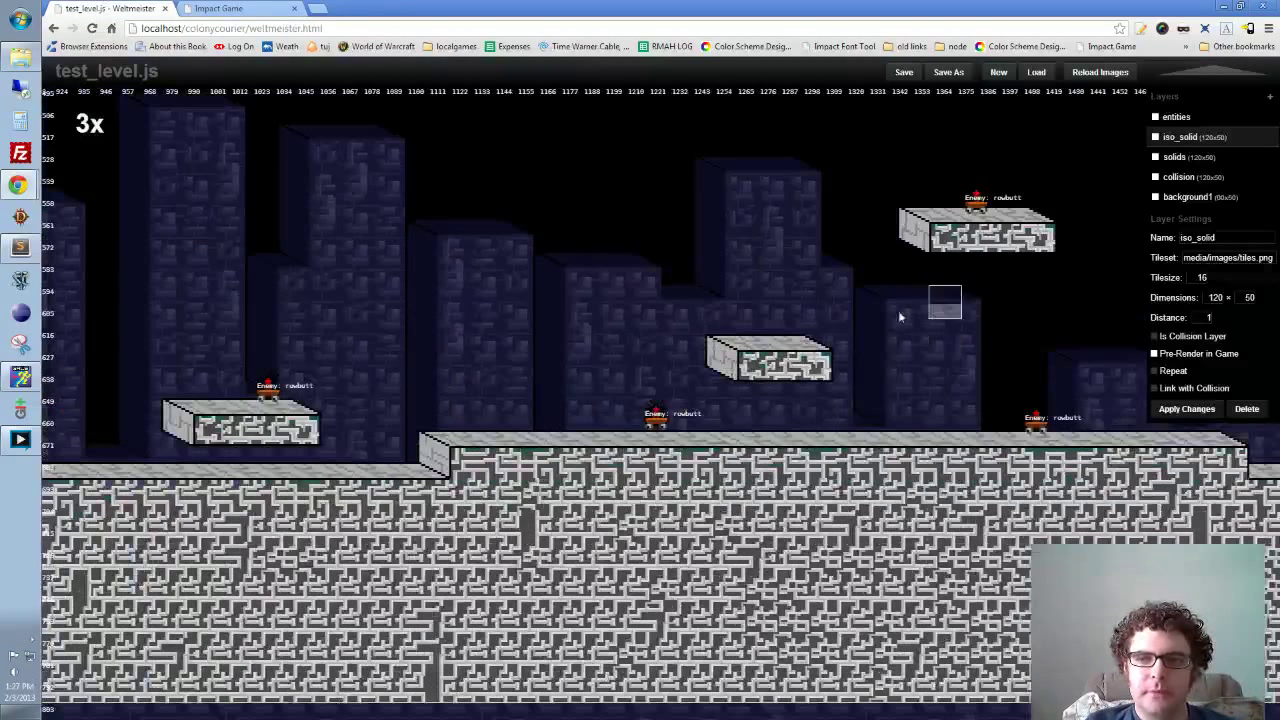
pyautogui.click(1190, 197)
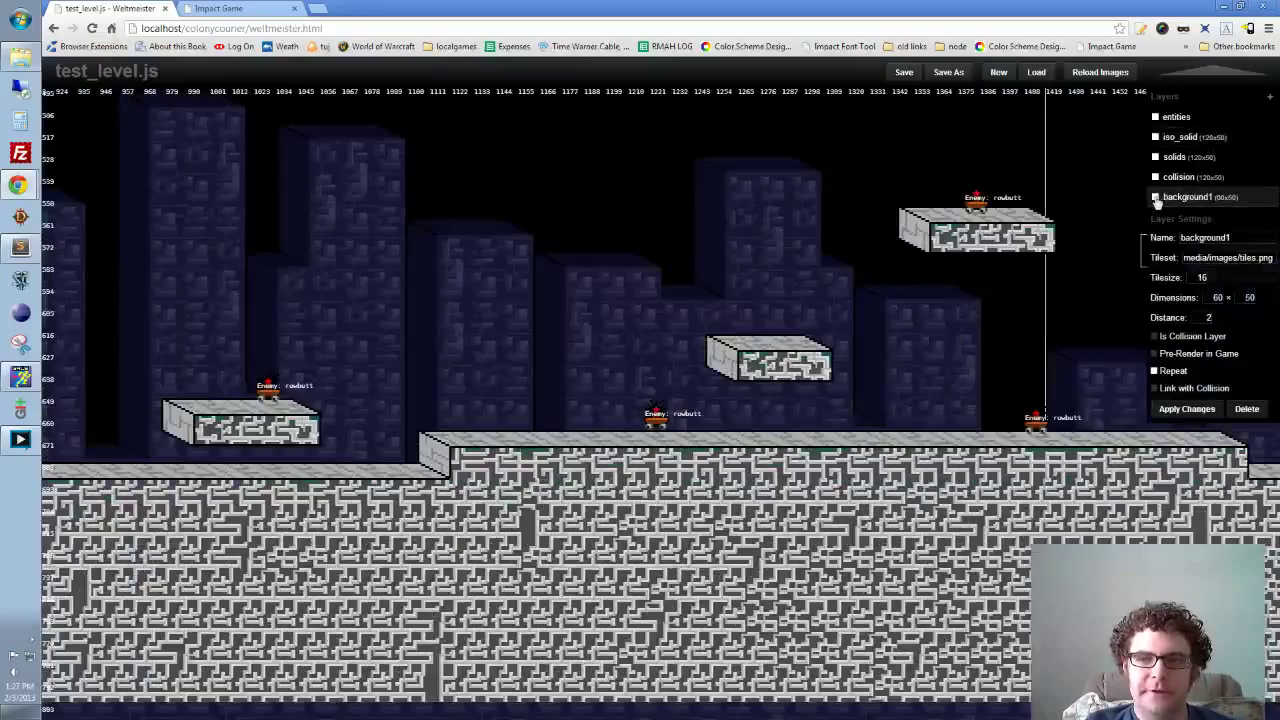
pyautogui.click(1156, 197)
pyautogui.moveTo(680, 364); pyautogui.dragTo(770, 334)
pyautogui.scroll(-1, 770, 334)
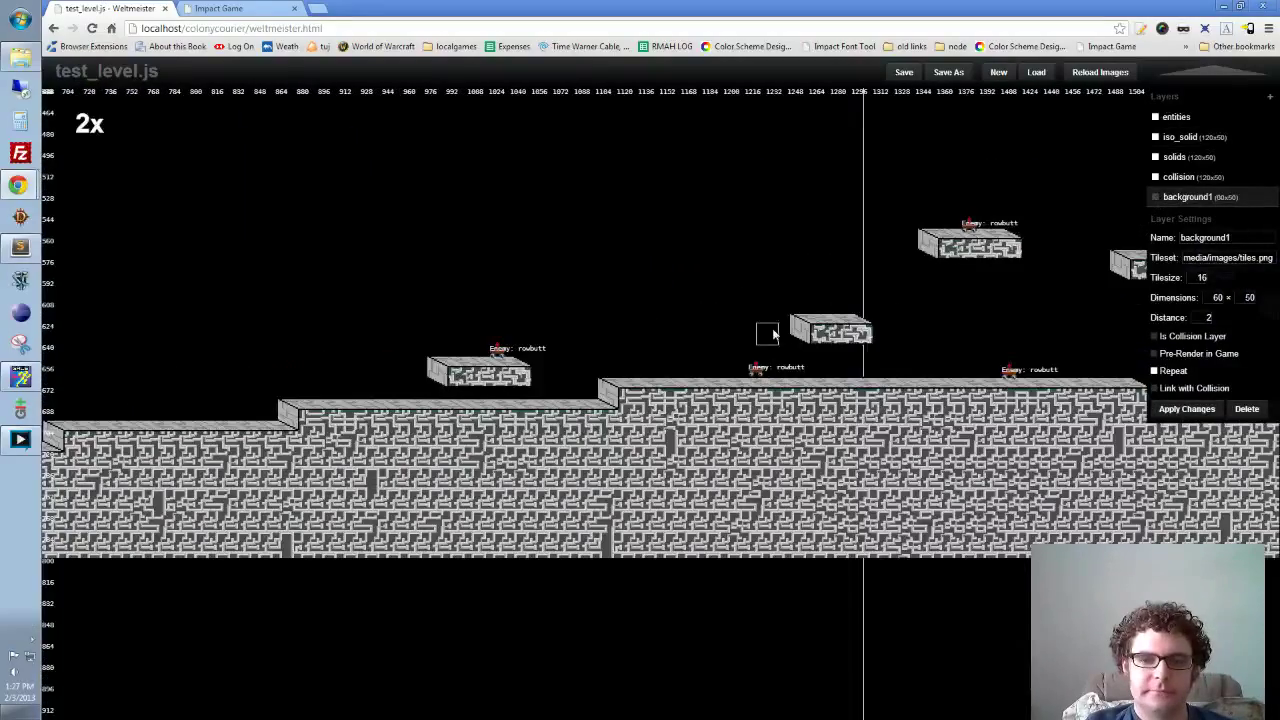
pyautogui.click(1156, 197)
# Step: Survey the start of the level and hide the collision, iso_solid and solids layers to isolate the background skyline
pyautogui.moveTo(278, 363); pyautogui.dragTo(880, 474)
pyautogui.scroll(-1, 680, 402)
pyautogui.moveTo(440, 350); pyautogui.dragTo(332, 314)
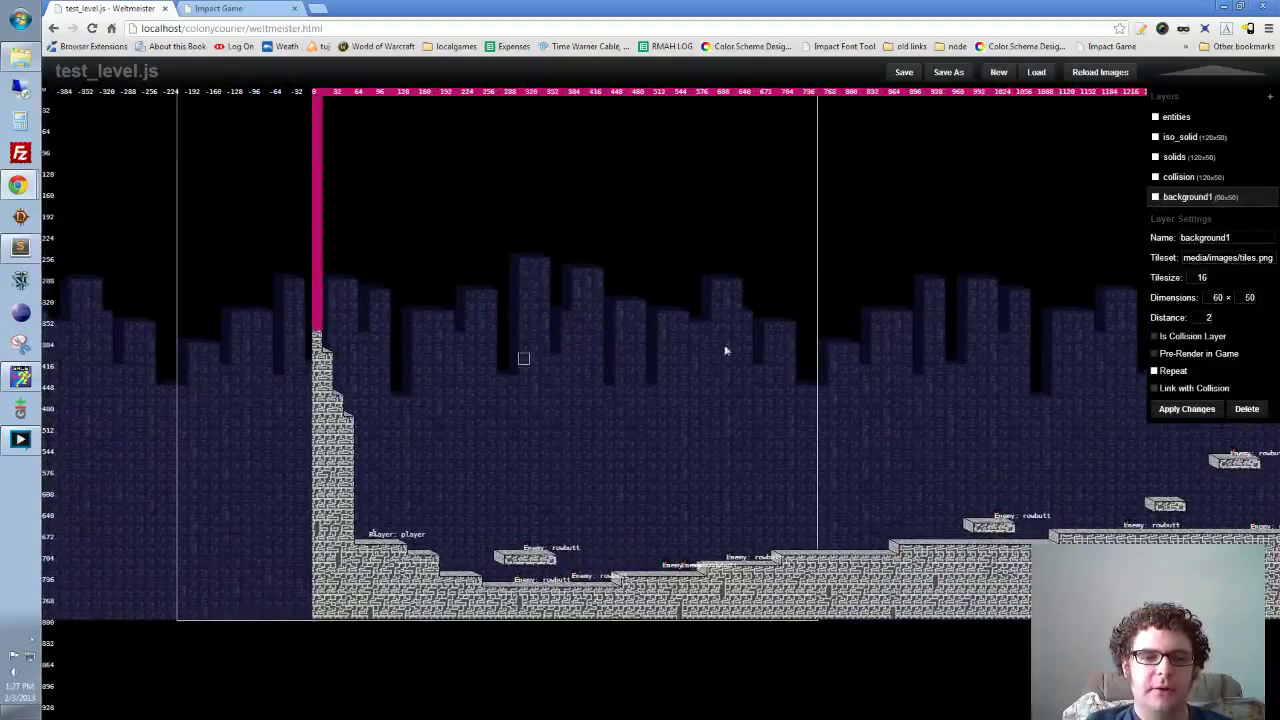
pyautogui.moveTo(784, 376); pyautogui.dragTo(875, 373)
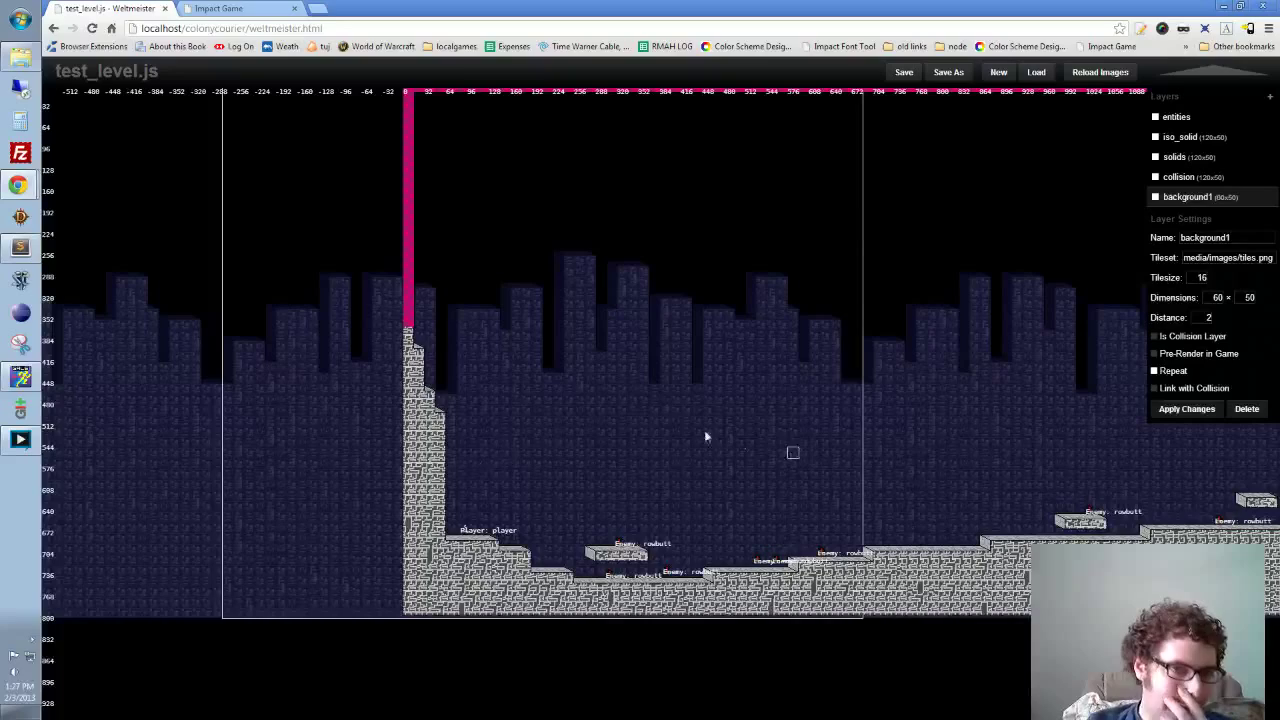
pyautogui.moveTo(443, 450); pyautogui.dragTo(687, 352)
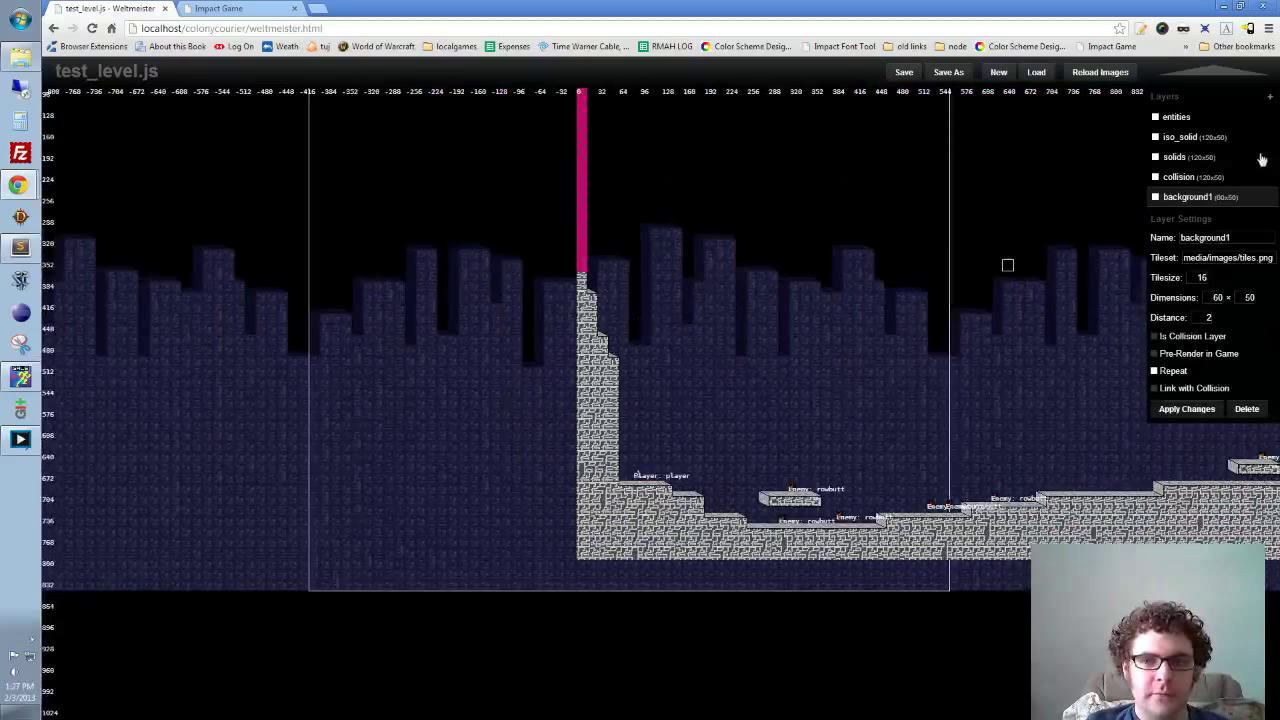
pyautogui.click(1160, 152)
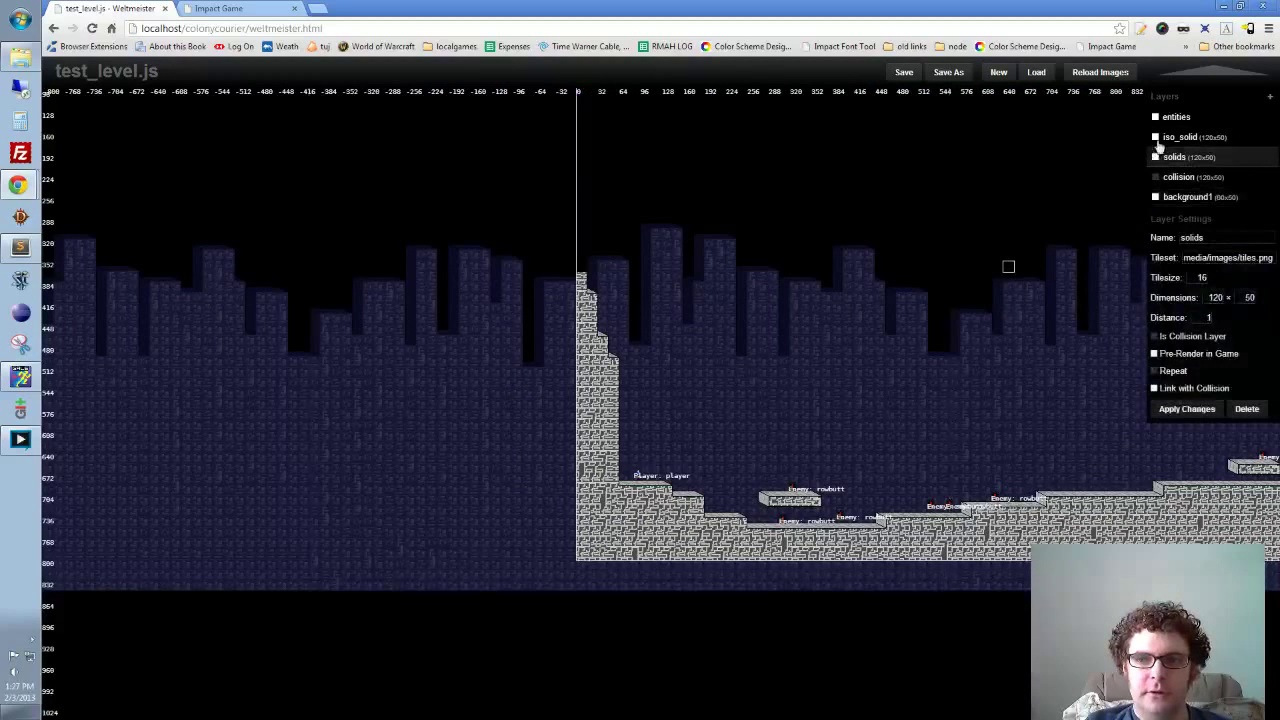
pyautogui.click(1159, 145)
pyautogui.click(1156, 138)
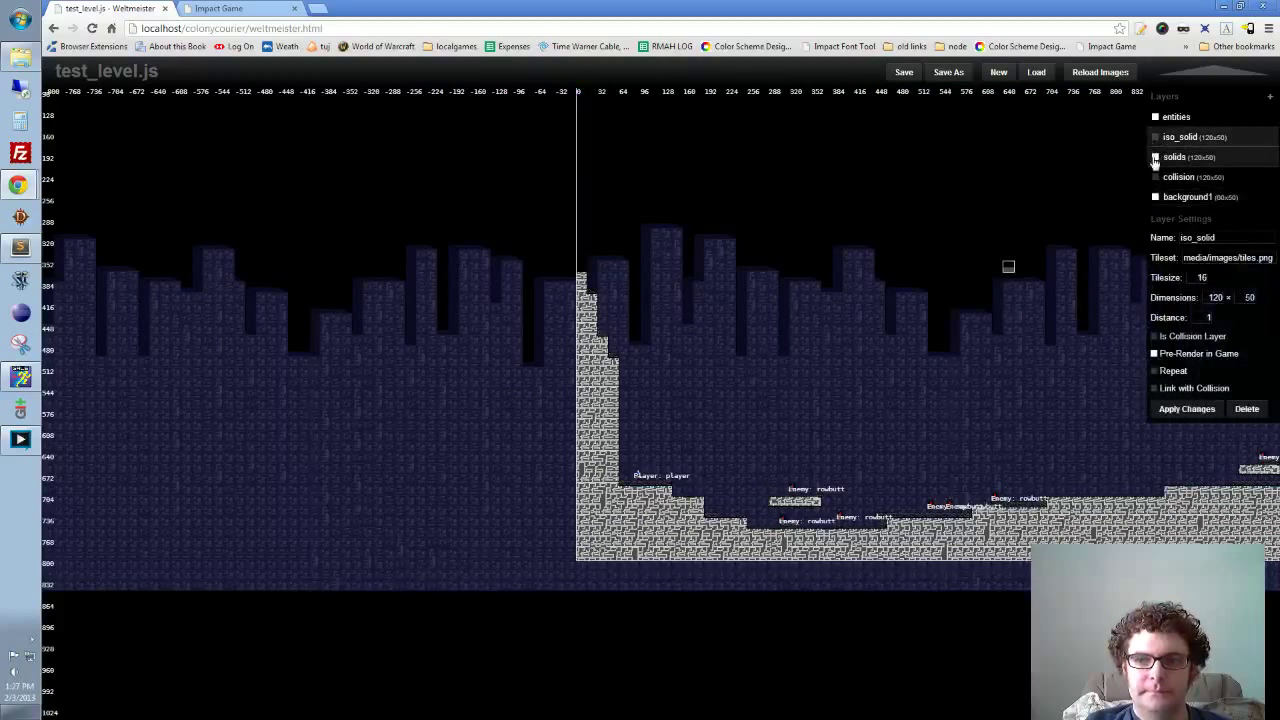
pyautogui.click(1155, 160)
pyautogui.moveTo(942, 245); pyautogui.dragTo(987, 205)
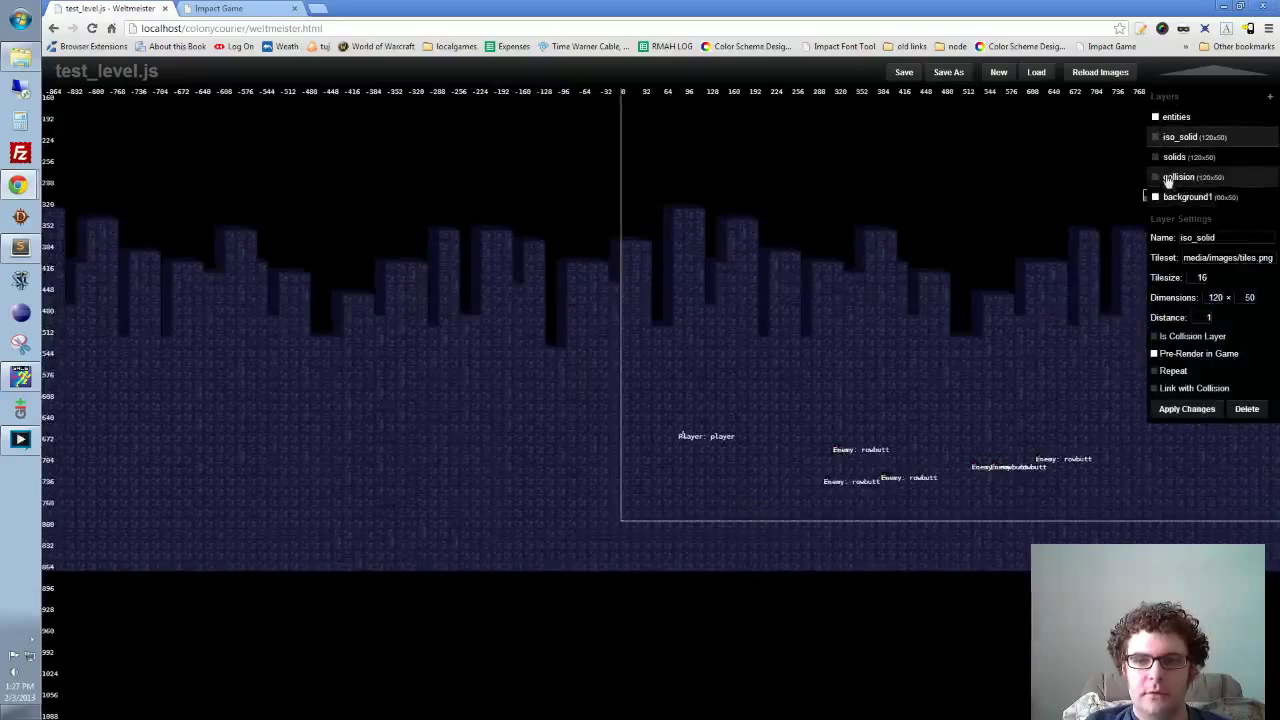
pyautogui.moveTo(848, 239); pyautogui.dragTo(508, 408)
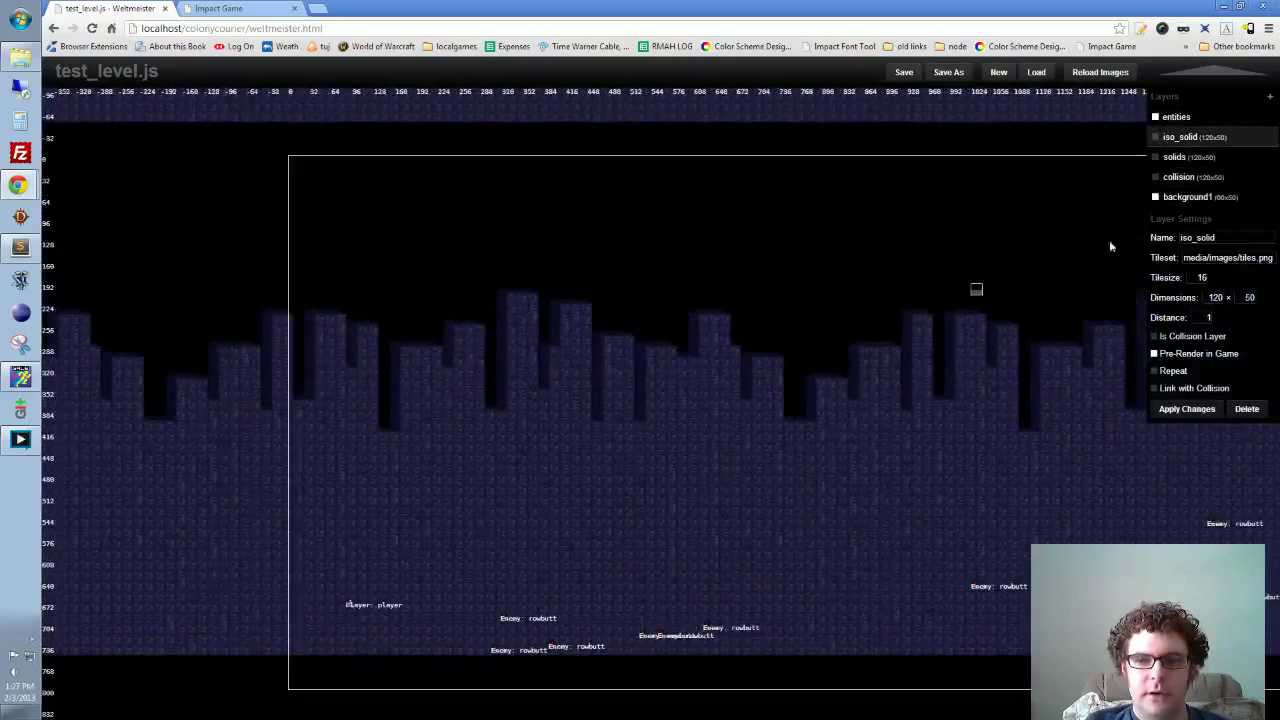
# Step: Select the background1 layer and inspect the dark building tiles in its tileset
pyautogui.click(1190, 197)
pyautogui.moveTo(297, 358); pyautogui.dragTo(561, 340)
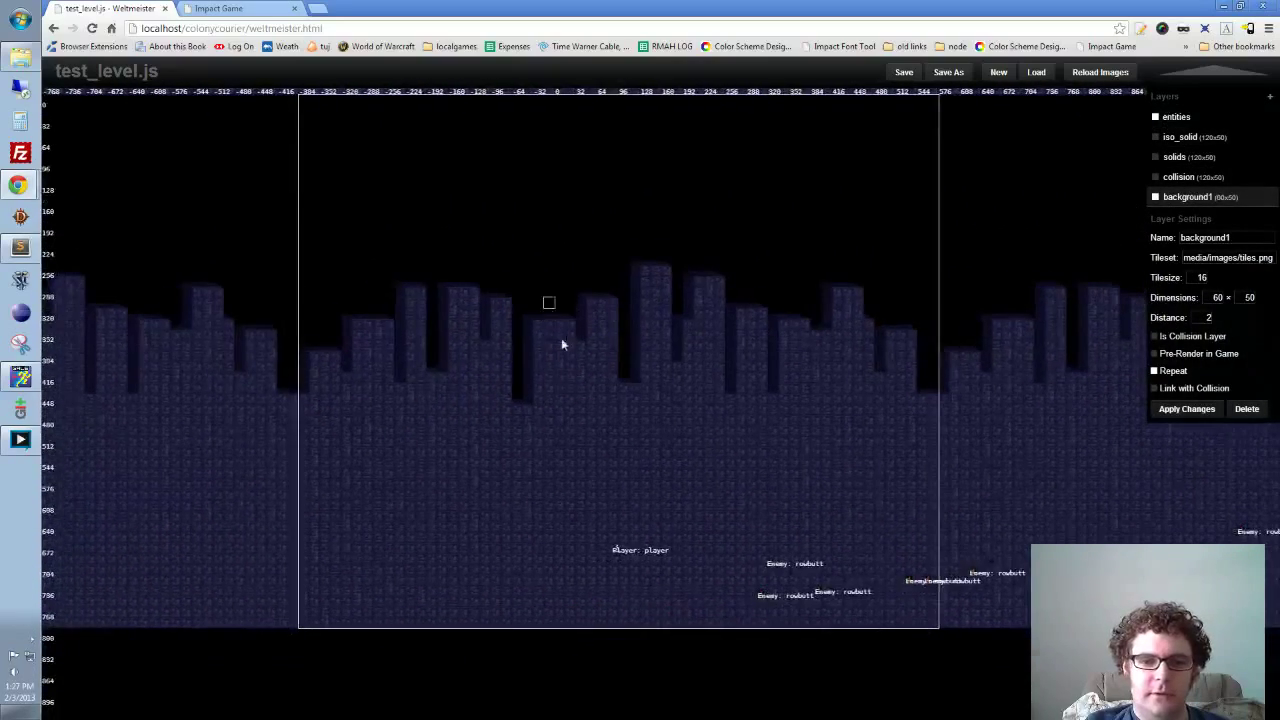
pyautogui.scroll(1, 561, 340)
pyautogui.moveTo(377, 358); pyautogui.dragTo(517, 238)
pyautogui.moveTo(583, 526); pyautogui.dragTo(561, 413)
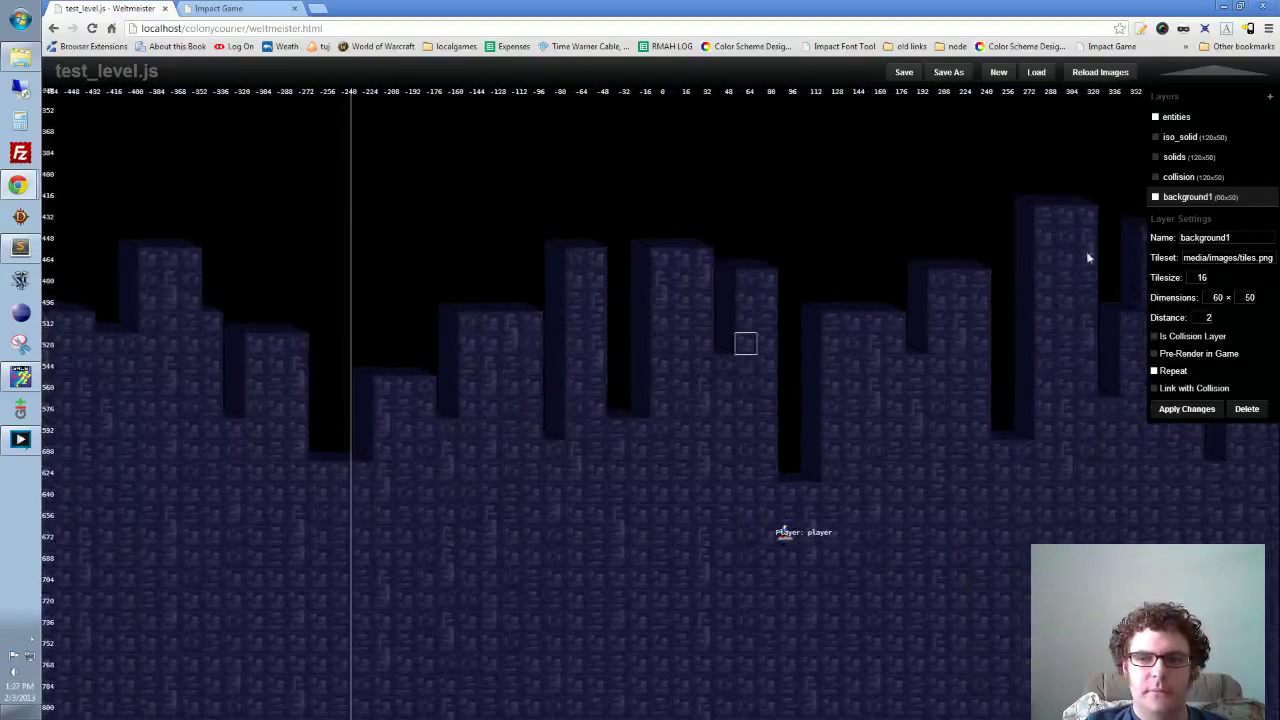
pyautogui.press('space')
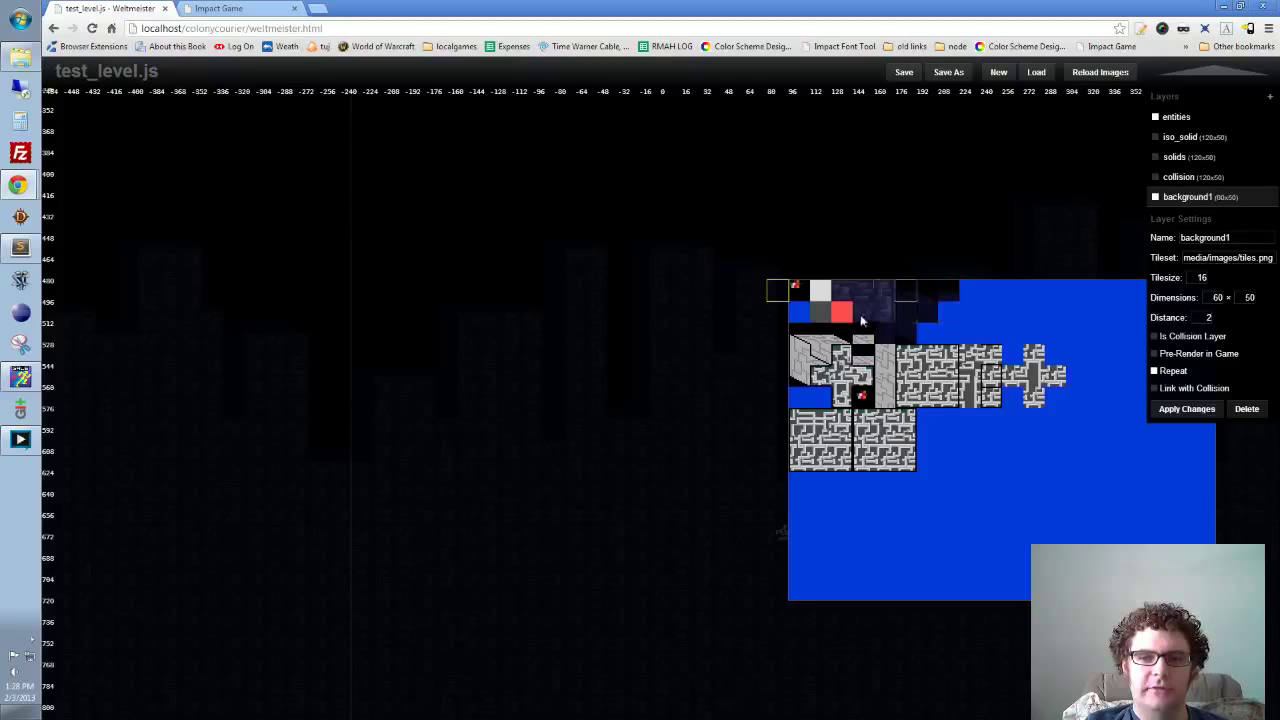
pyautogui.click(858, 320)
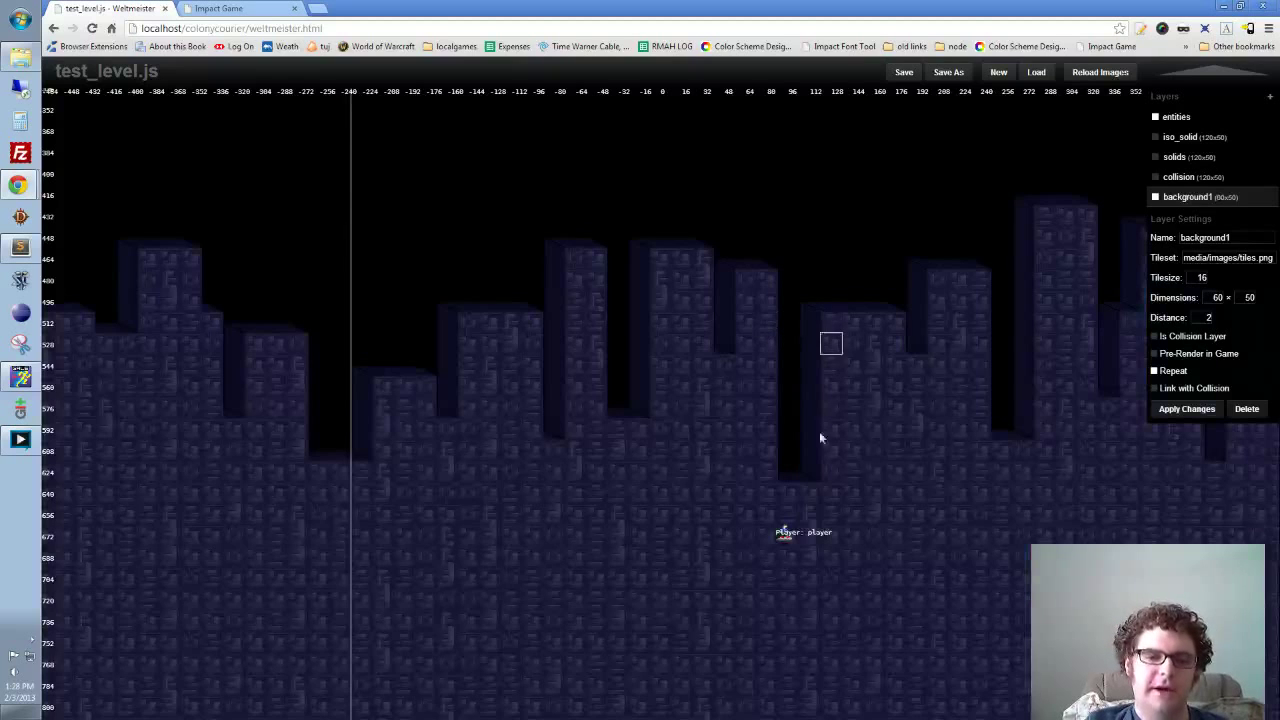
# Step: Turn Repeat off for the background1 layer and apply it, and turn Repeat back on and apply it again
pyautogui.moveTo(806, 394); pyautogui.dragTo(678, 396)
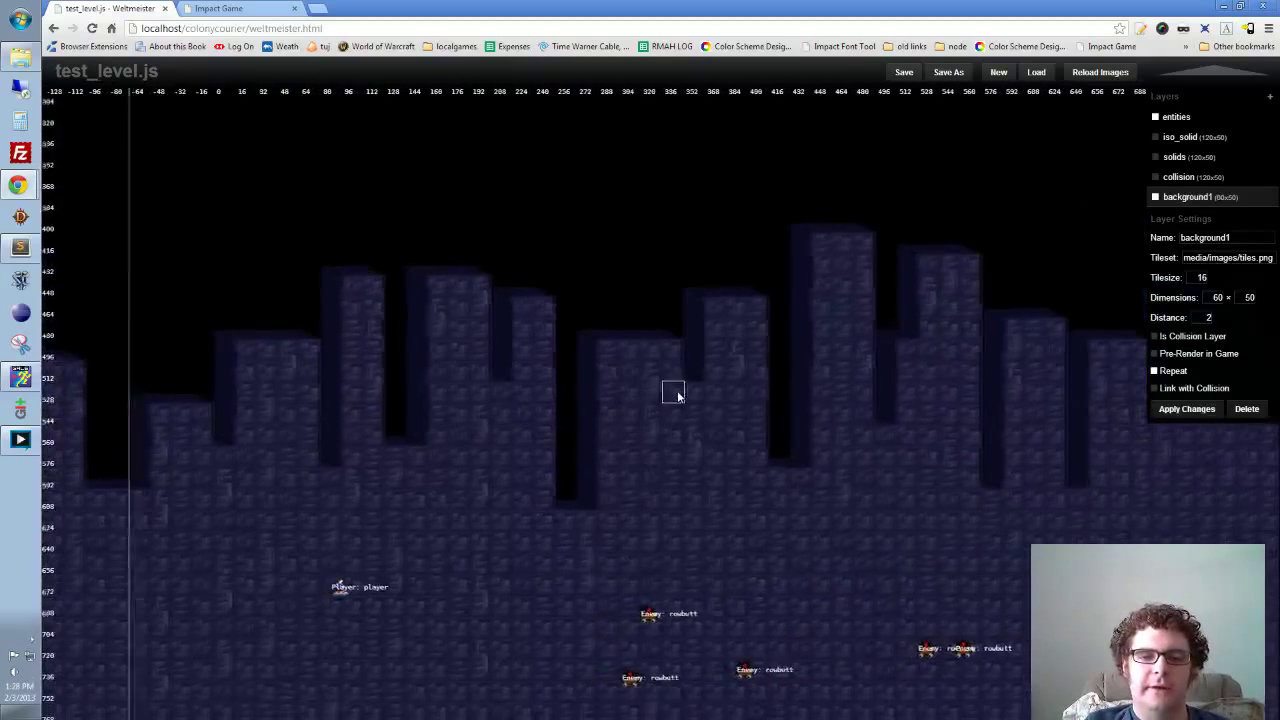
pyautogui.scroll(-1, 677, 392)
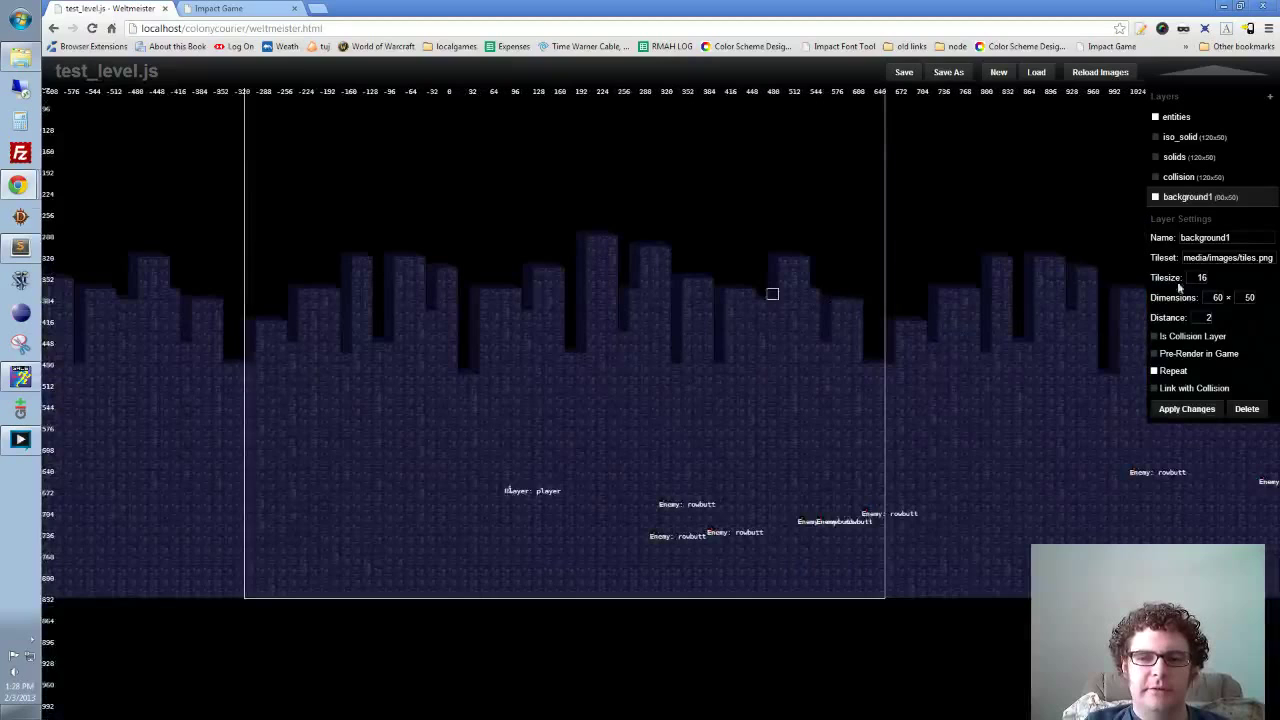
pyautogui.click(1156, 371)
pyautogui.click(1172, 410)
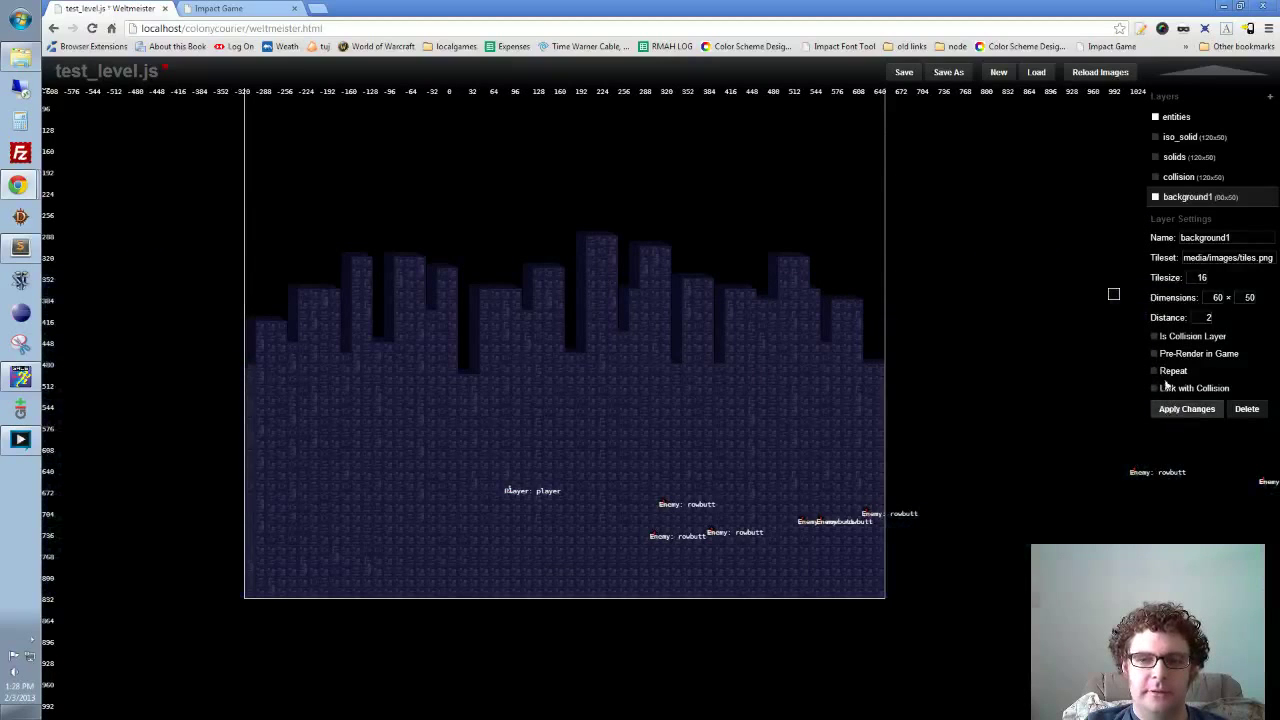
pyautogui.click(1155, 371)
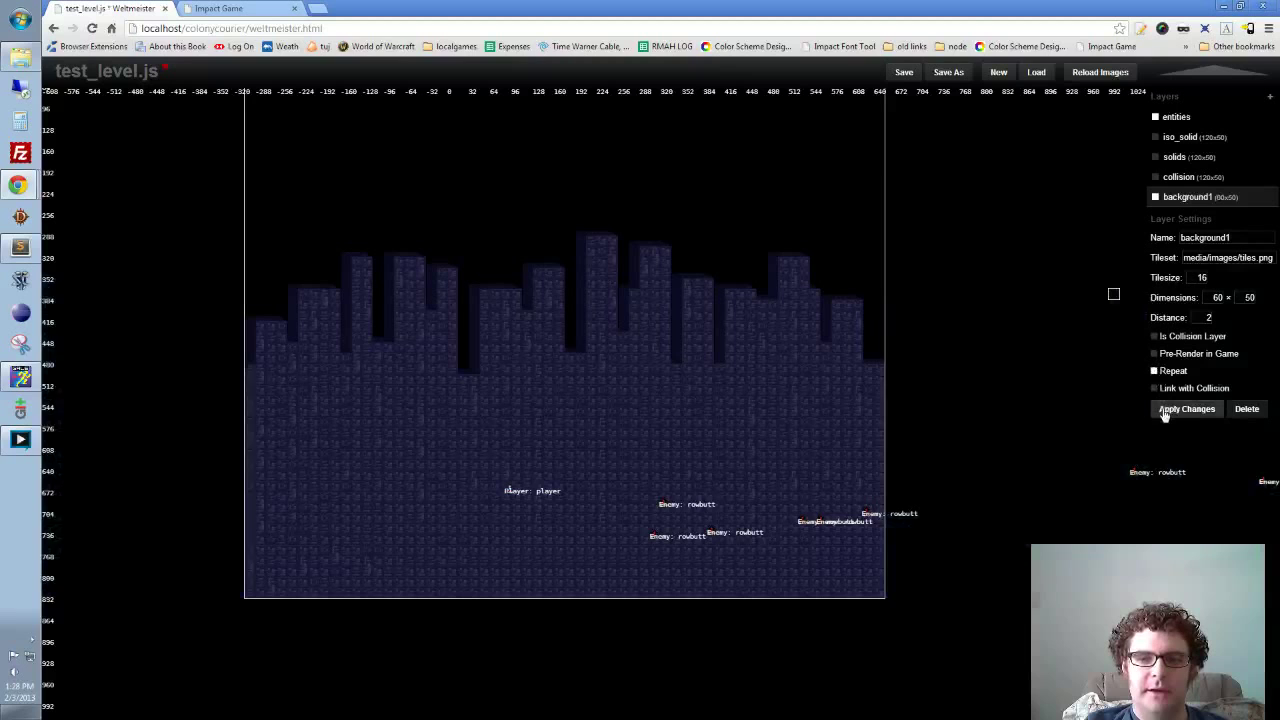
pyautogui.click(1164, 411)
# Step: Stamp groups of building tiles into the empty sky above the background1 skyline
pyautogui.moveTo(583, 271); pyautogui.dragTo(703, 296)
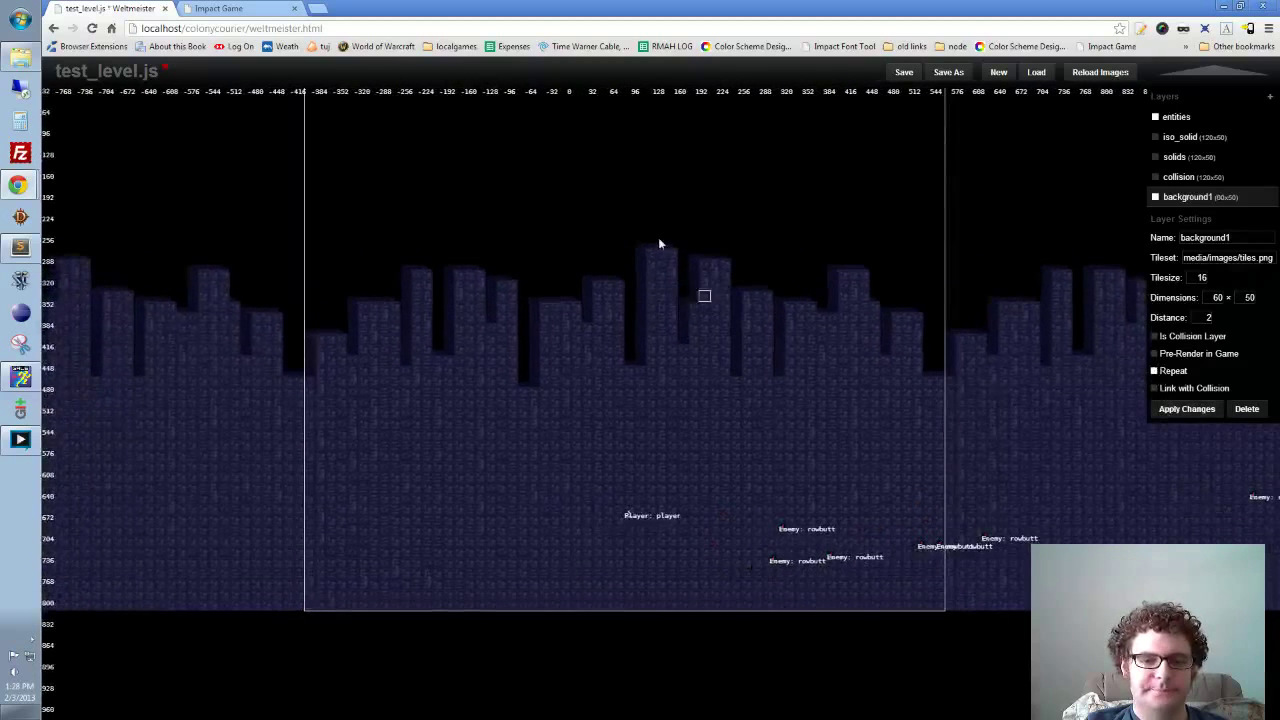
pyautogui.press('space')
pyautogui.click(716, 238)
pyautogui.moveTo(631, 237)
pyautogui.mouseDown()
pyautogui.moveTo(709, 291)
pyautogui.moveTo(684, 34)
pyautogui.moveTo(730, 120)
pyautogui.moveTo(418, 438)
pyautogui.moveTo(143, 391)
pyautogui.mouseUp()
pyautogui.click(569, 180)
pyautogui.moveTo(967, 278)
pyautogui.mouseDown()
pyautogui.moveTo(561, 353)
pyautogui.moveTo(1110, 300)
pyautogui.mouseUp()
pyautogui.moveTo(380, 385); pyautogui.dragTo(693, 384)
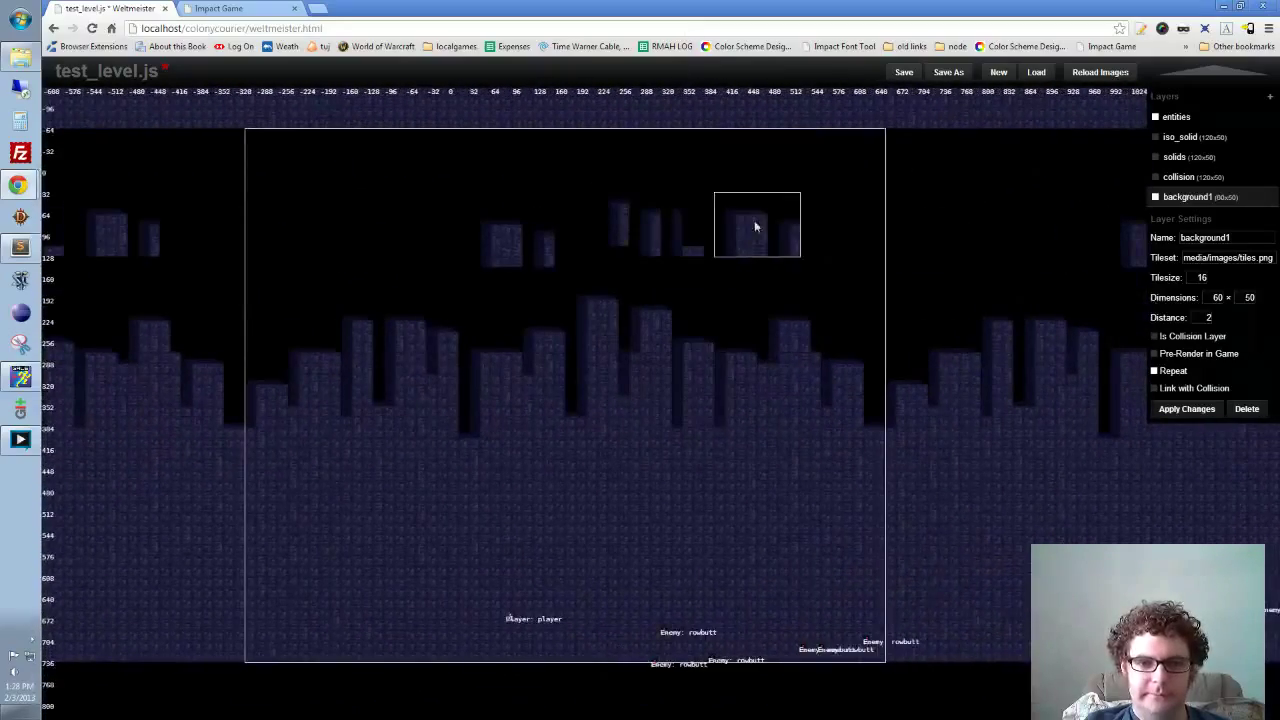
# Step: Erase the stamped building pieces above the skyline with a block of empty tiles
pyautogui.moveTo(754, 223)
pyautogui.mouseDown()
pyautogui.moveTo(733, 320)
pyautogui.moveTo(215, 392)
pyautogui.moveTo(434, 277)
pyautogui.mouseUp()
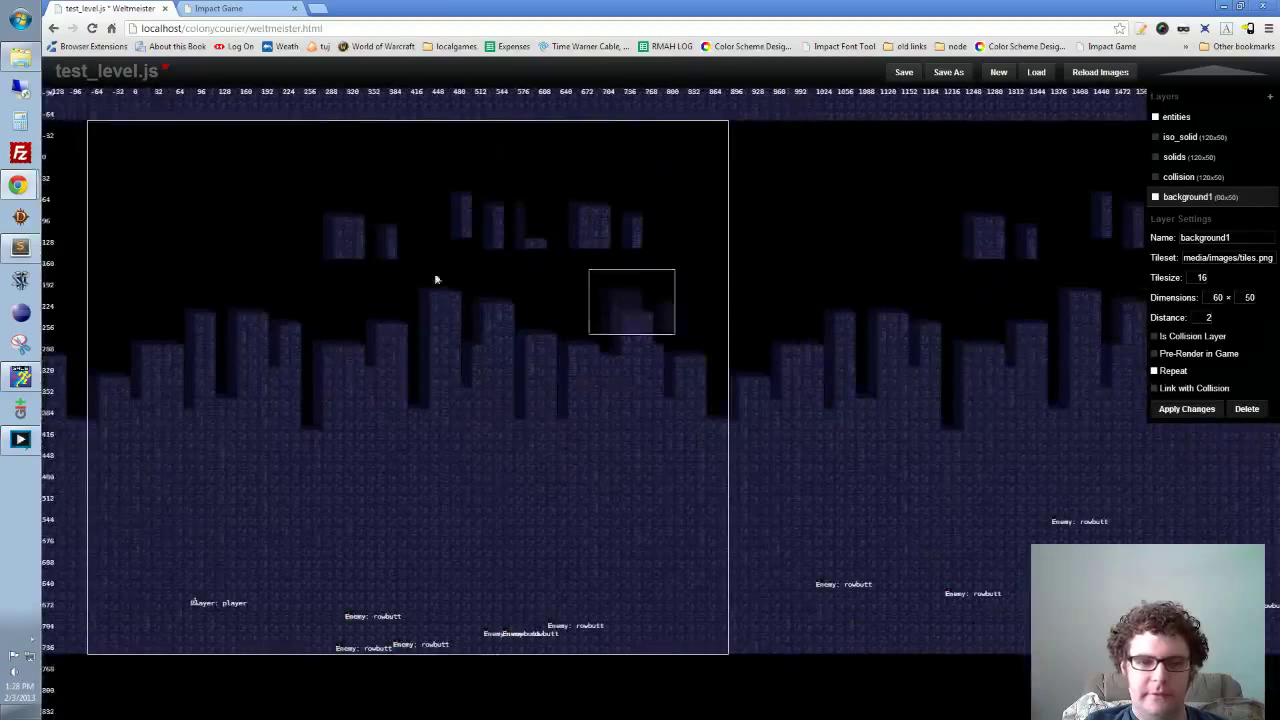
pyautogui.moveTo(329, 253)
pyautogui.mouseDown()
pyautogui.moveTo(418, 214)
pyautogui.moveTo(511, 229)
pyautogui.moveTo(627, 222)
pyautogui.moveTo(490, 248)
pyautogui.moveTo(480, 197)
pyautogui.moveTo(504, 221)
pyautogui.moveTo(690, 213)
pyautogui.moveTo(638, 247)
pyautogui.moveTo(427, 259)
pyautogui.mouseUp()
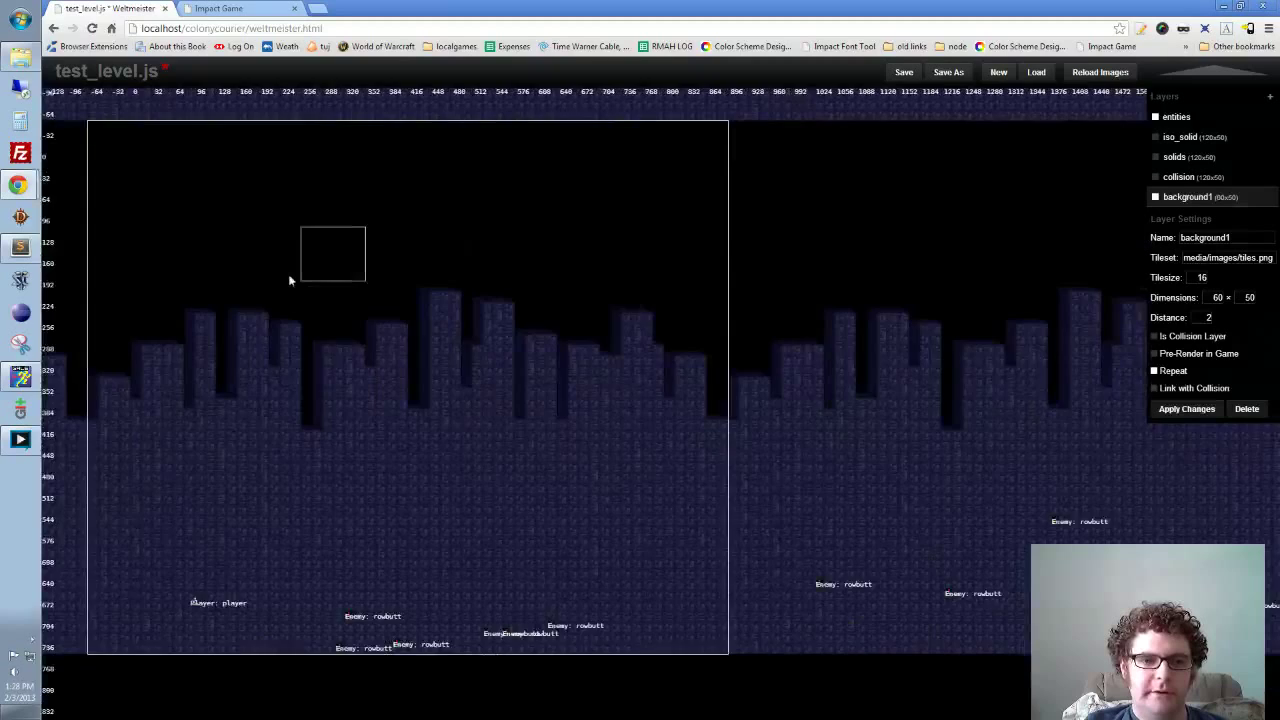
pyautogui.moveTo(310, 282)
pyautogui.mouseDown()
pyautogui.moveTo(551, 280)
pyautogui.moveTo(545, 439)
pyautogui.moveTo(547, 226)
pyautogui.mouseUp()
pyautogui.scroll(1, 553, 290)
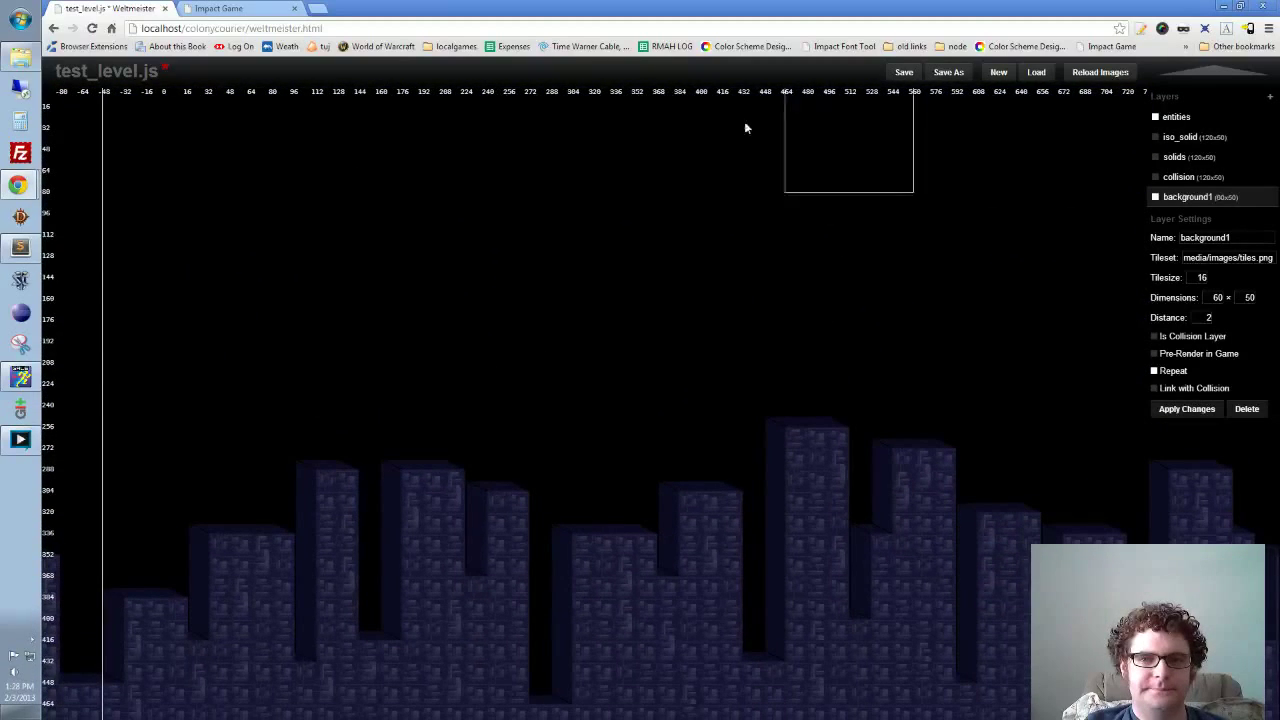
# Step: Save the level and look over the repeating background1 skyline and its layer settings
pyautogui.click(906, 72)
pyautogui.moveTo(880, 712); pyautogui.dragTo(832, 528)
pyautogui.moveTo(805, 620)
pyautogui.mouseDown()
pyautogui.moveTo(771, 526)
pyautogui.moveTo(817, 512)
pyautogui.mouseUp()
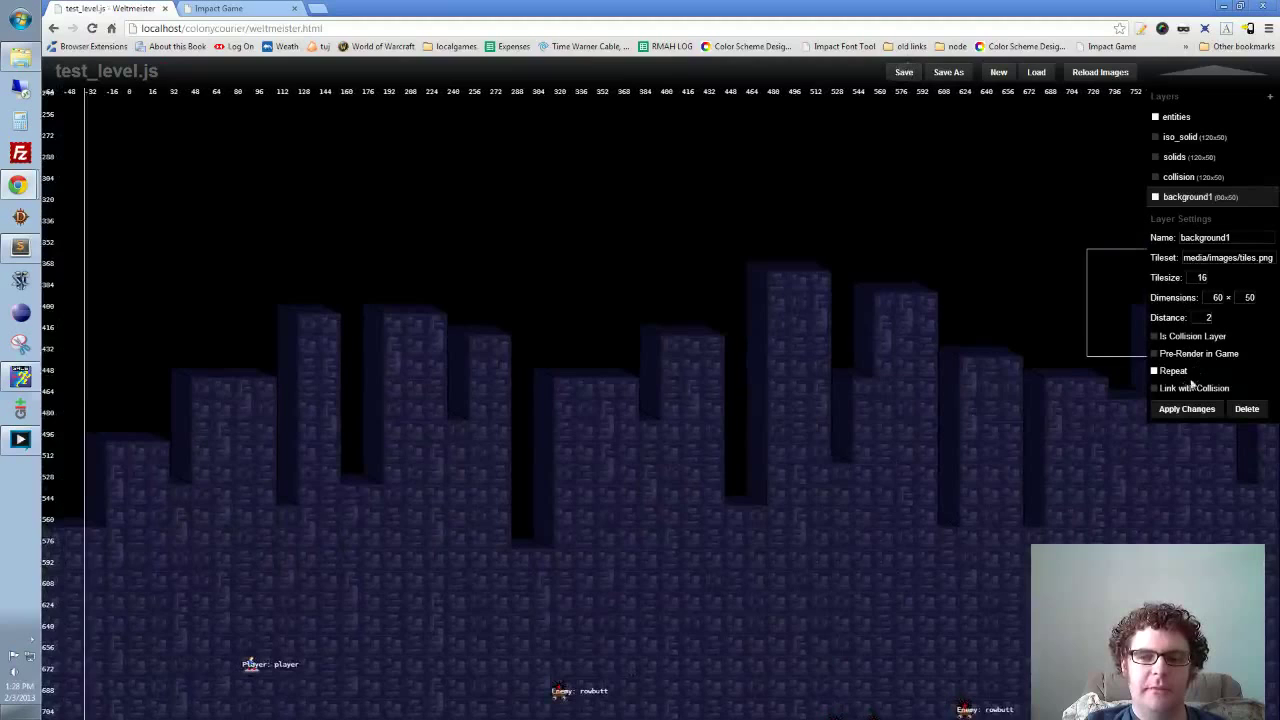
pyautogui.moveTo(652, 340); pyautogui.dragTo(758, 457)
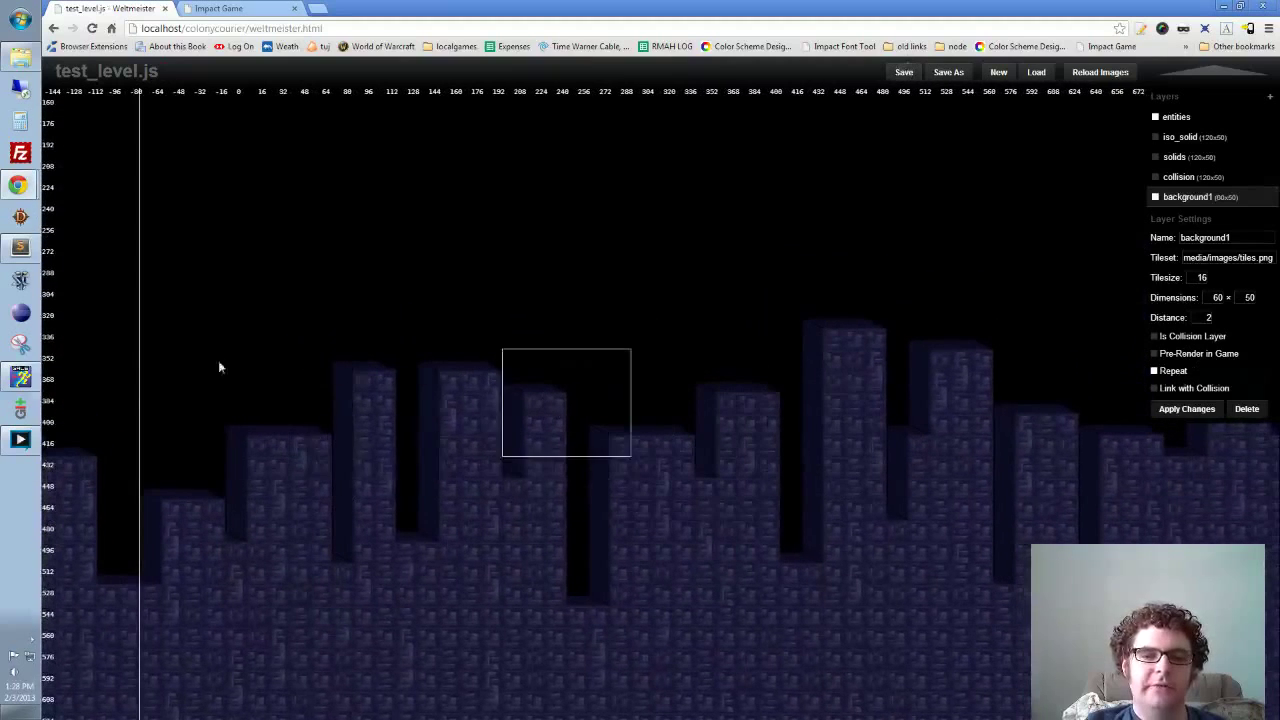
pyautogui.moveTo(1019, 302); pyautogui.dragTo(1041, 398)
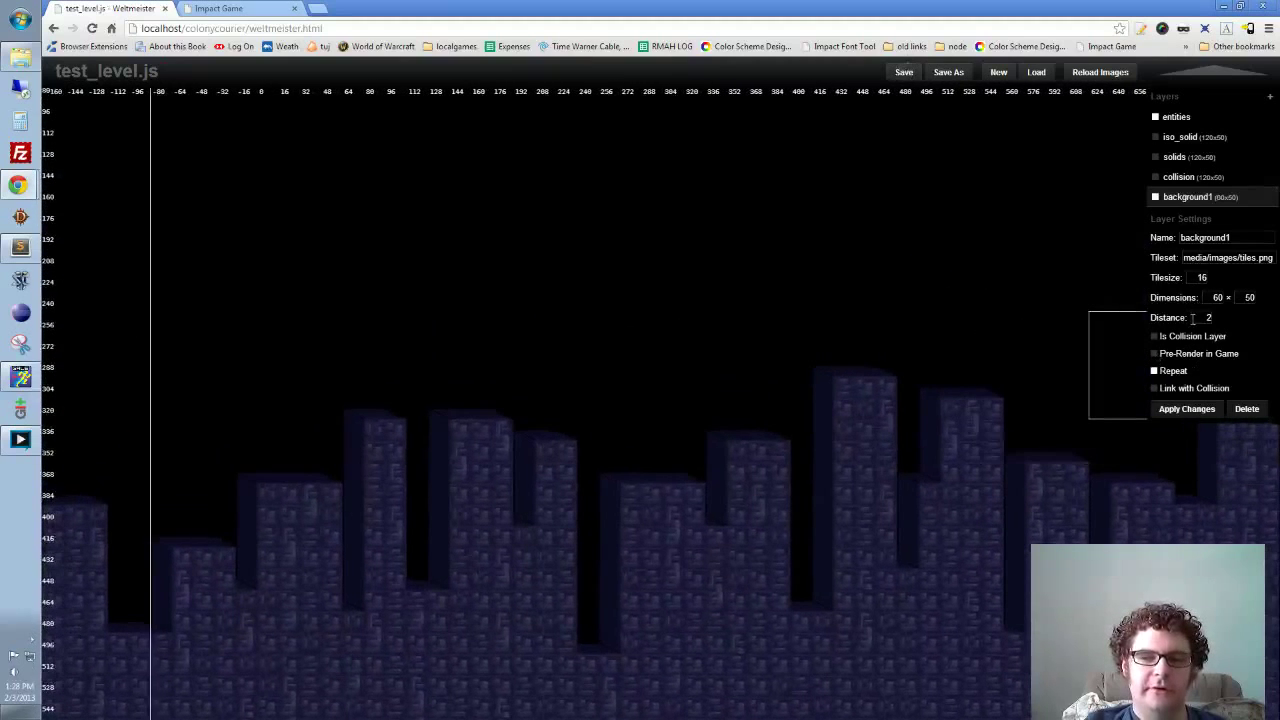
pyautogui.scroll(-1, 710, 410)
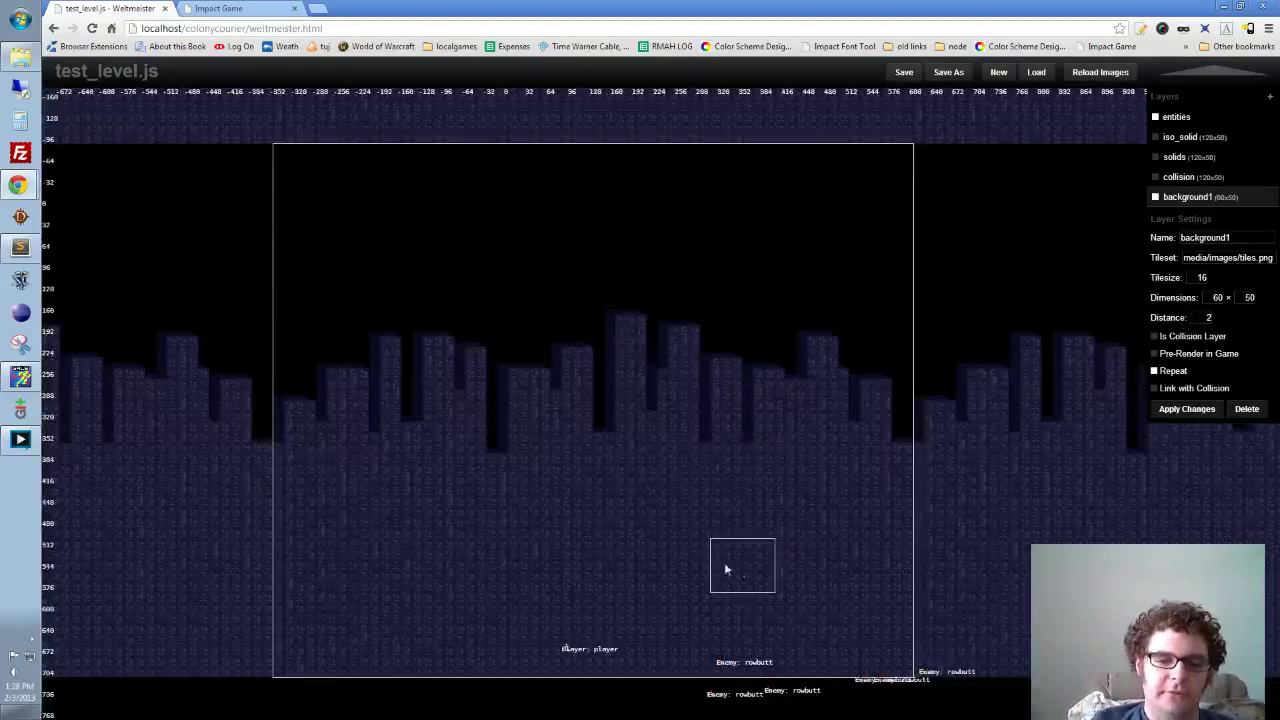
# Step: Make the iso_solid, solids and collision layers visible again over the background skyline
pyautogui.moveTo(723, 566); pyautogui.dragTo(801, 468)
pyautogui.click(1160, 140)
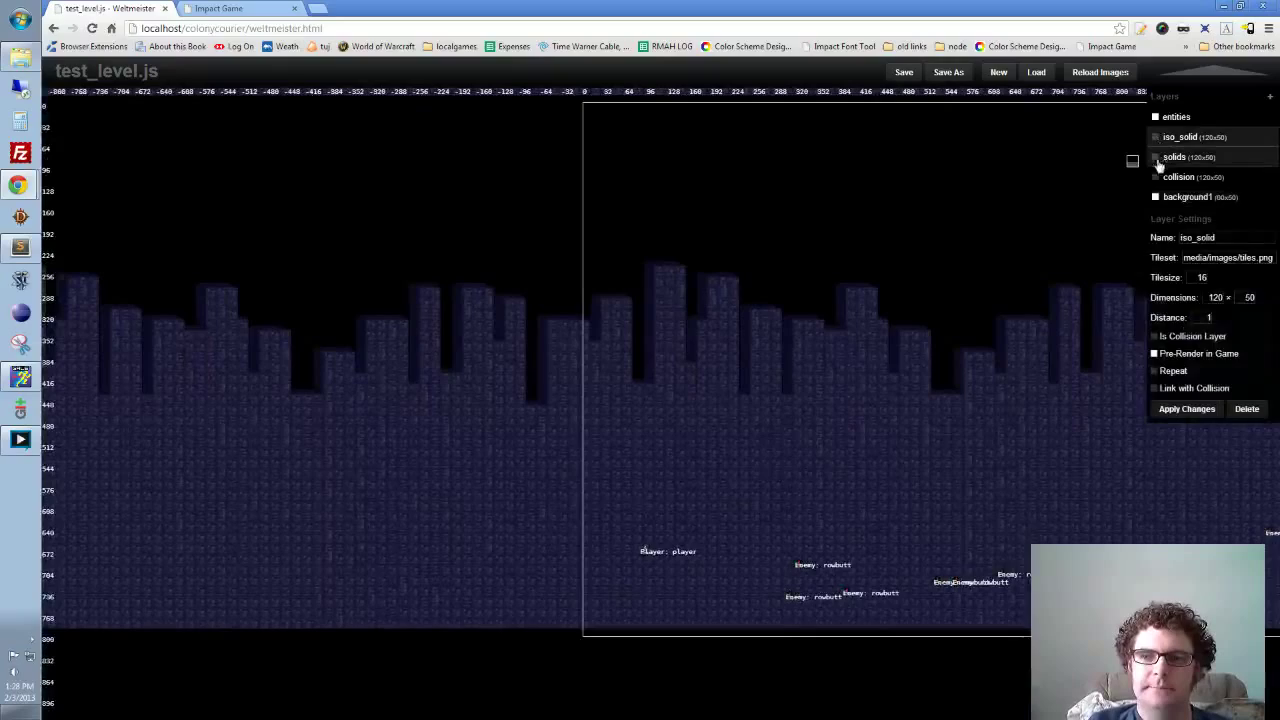
pyautogui.click(1175, 157)
pyautogui.click(1156, 157)
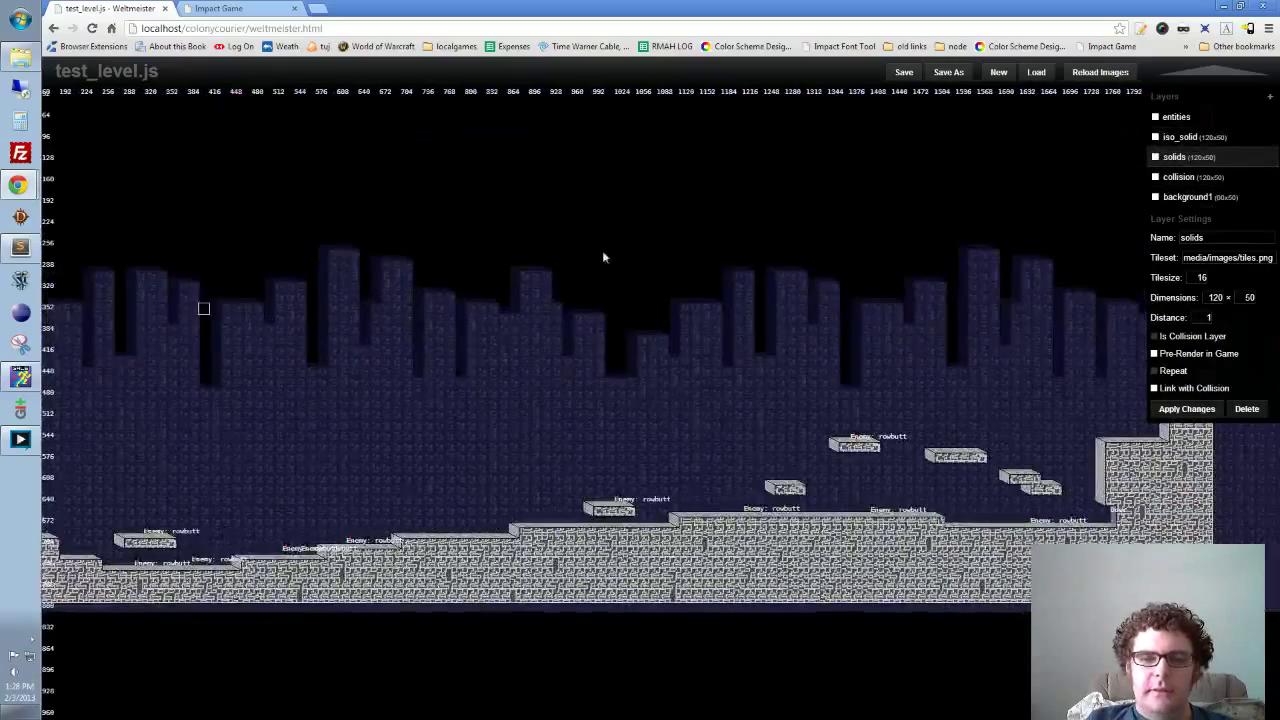
pyautogui.moveTo(602, 257); pyautogui.dragTo(1120, 222)
# Step: Select the background1 layer and examine the player's starting area and first floating platform close up
pyautogui.click(1199, 197)
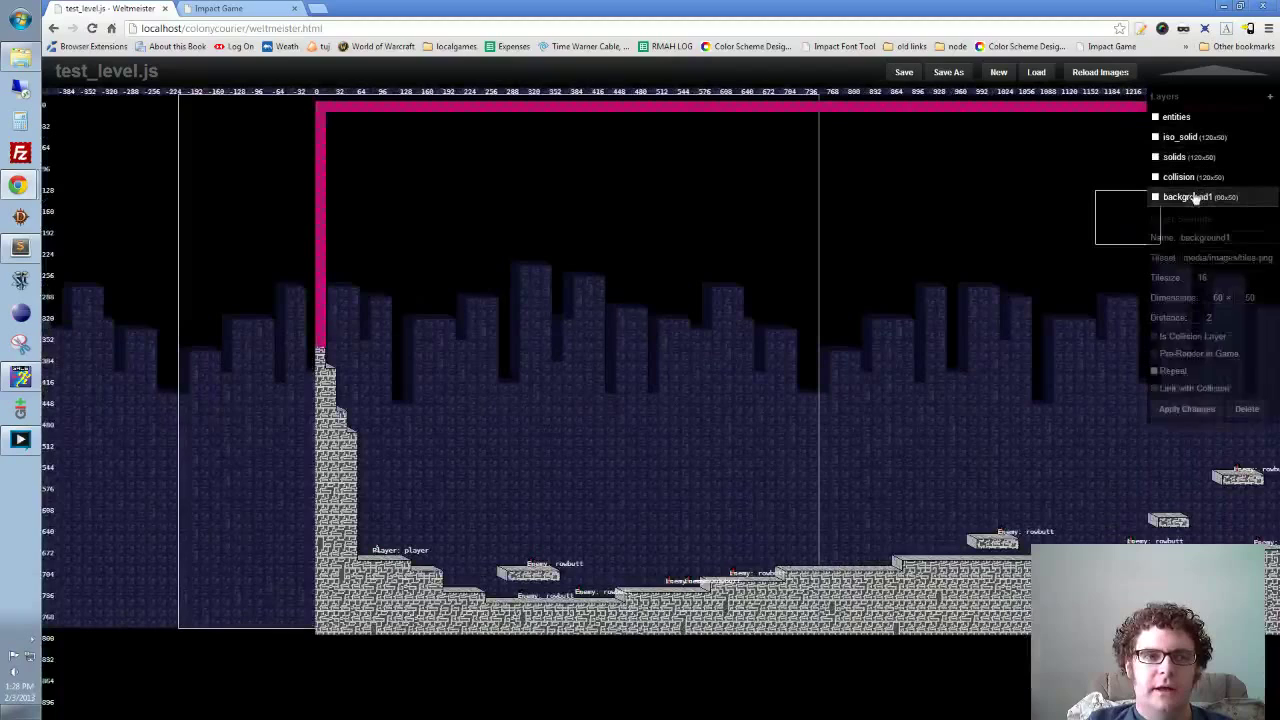
pyautogui.scroll(1, 585, 392)
pyautogui.moveTo(588, 574); pyautogui.dragTo(755, 217)
pyautogui.scroll(1, 683, 424)
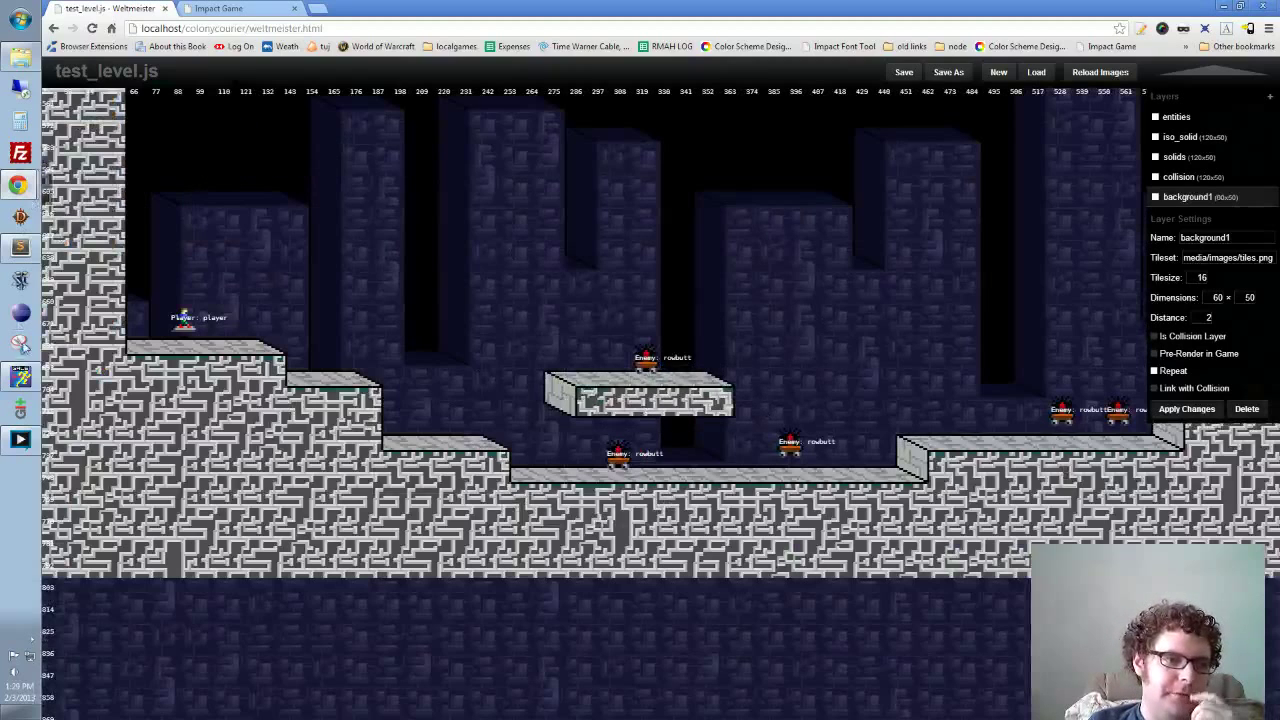
# Step: Switch to GraphicsGale, enlarge the tiles.gal image window and magnify the tileset to 400%
pyautogui.click(21, 376)
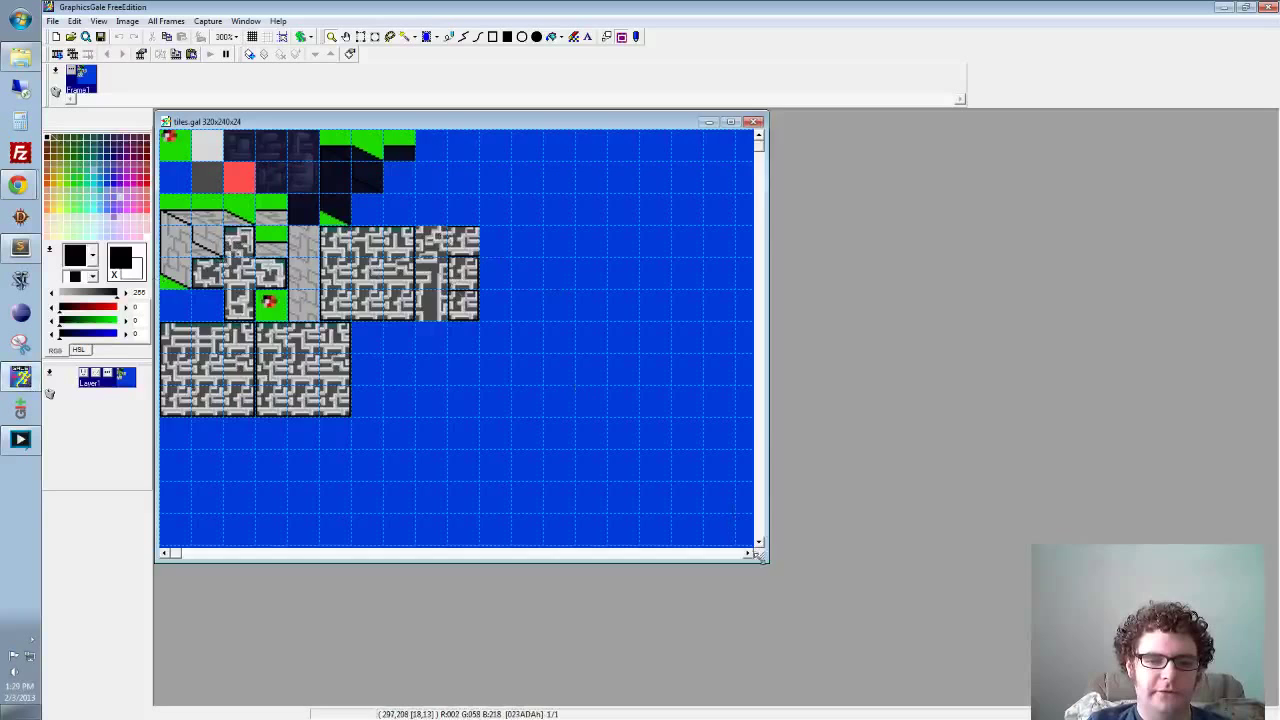
pyautogui.moveTo(760, 557); pyautogui.dragTo(935, 621)
pyautogui.click(815, 500)
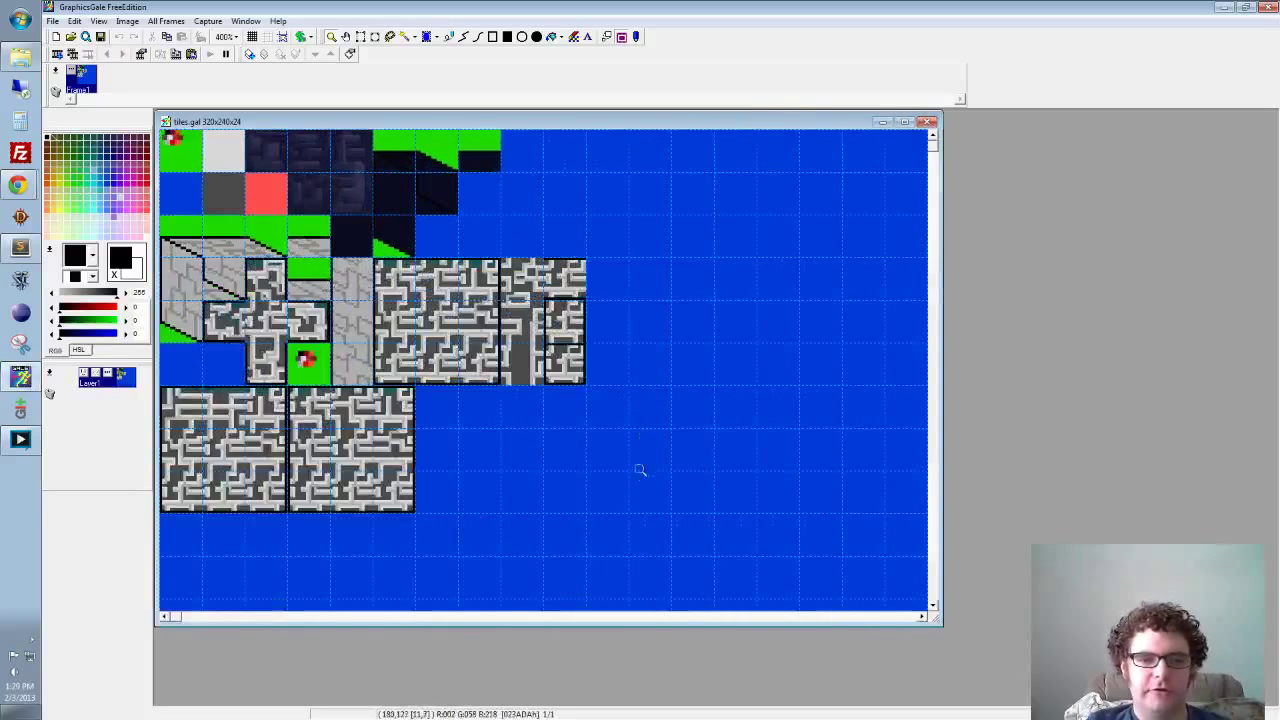
# Step: Copy the 144 by 48 pixel block of brick and wall tiles and paste it into the empty blue area below the originals
pyautogui.scroll(-1, 669, 426)
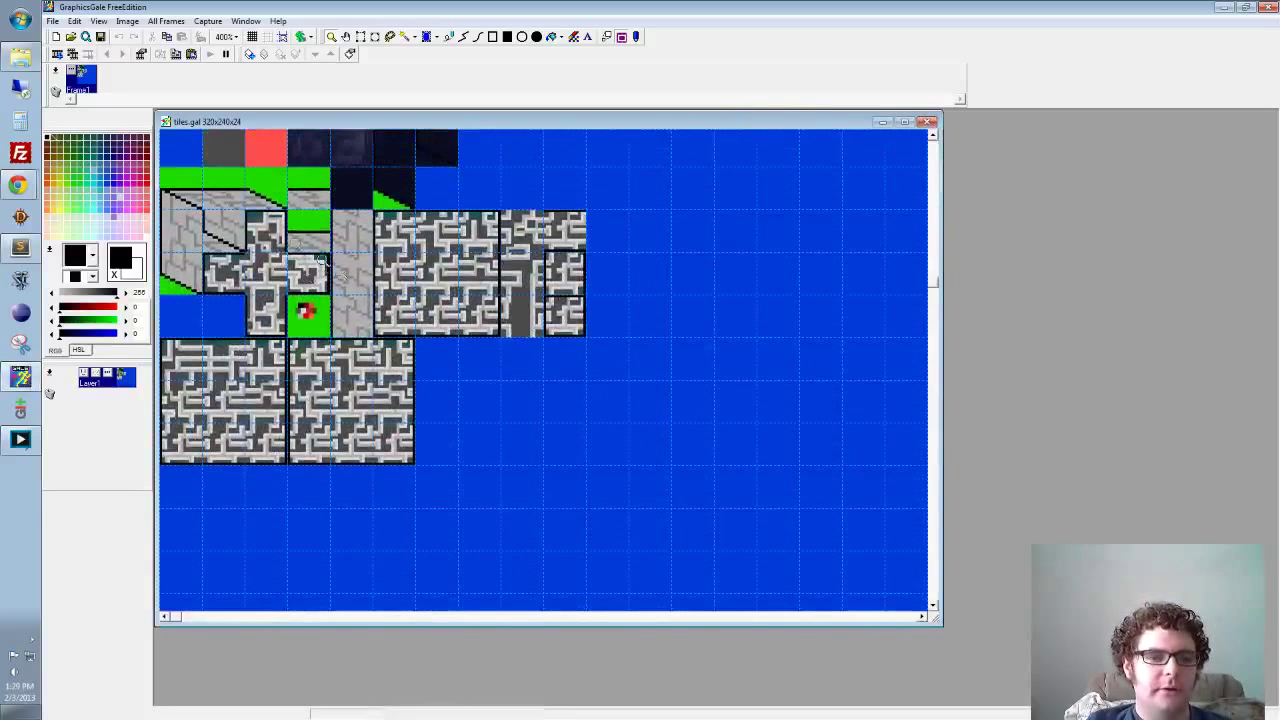
pyautogui.click(361, 36)
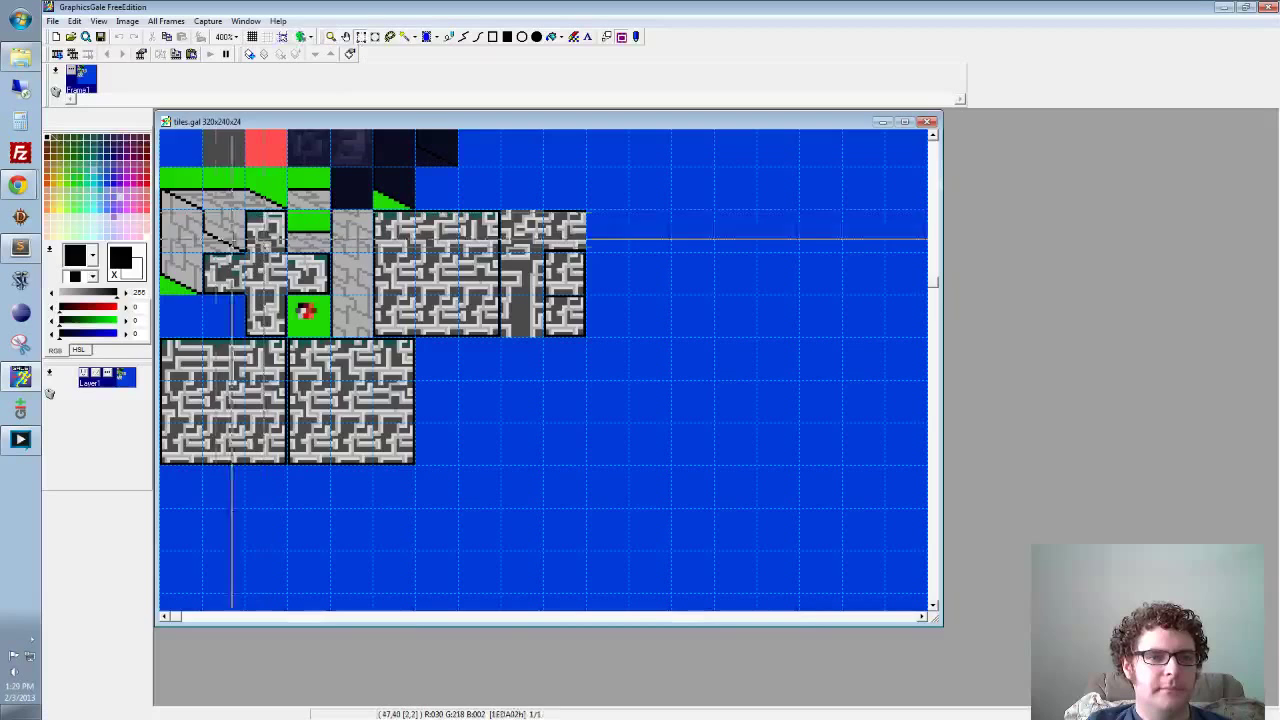
pyautogui.moveTo(203, 210); pyautogui.dragTo(587, 337)
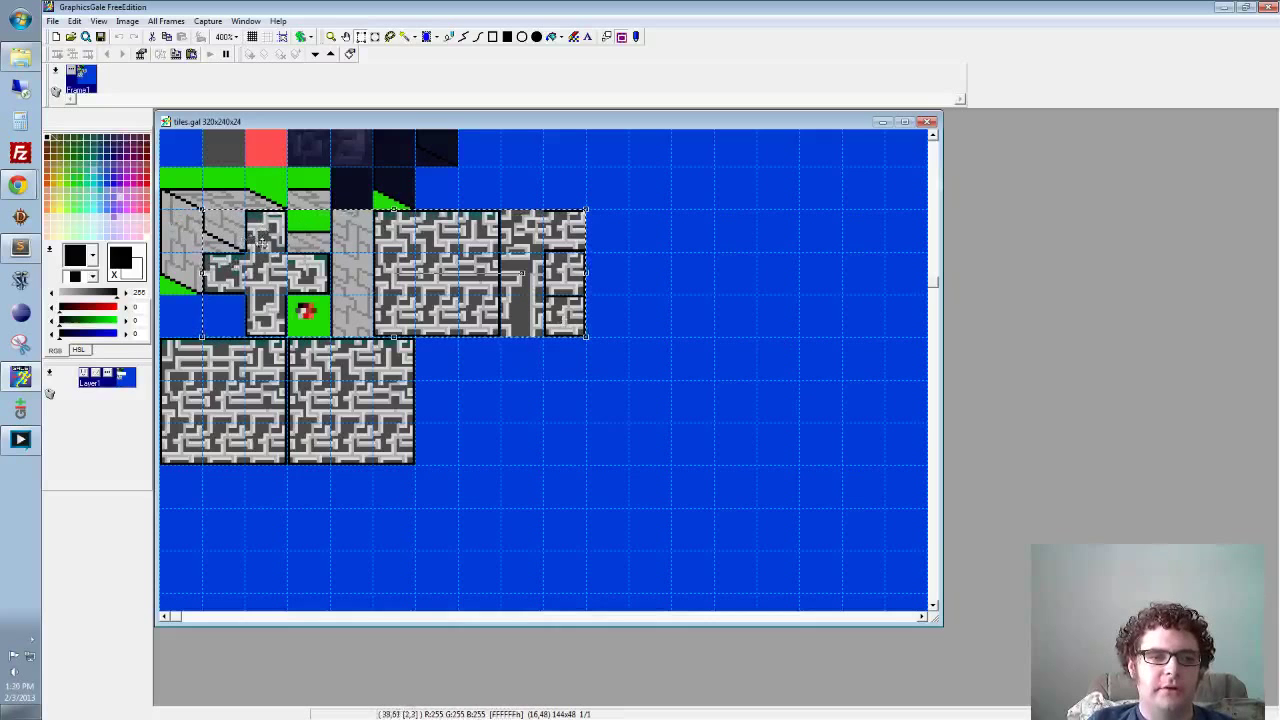
pyautogui.scroll(2, 400, 290)
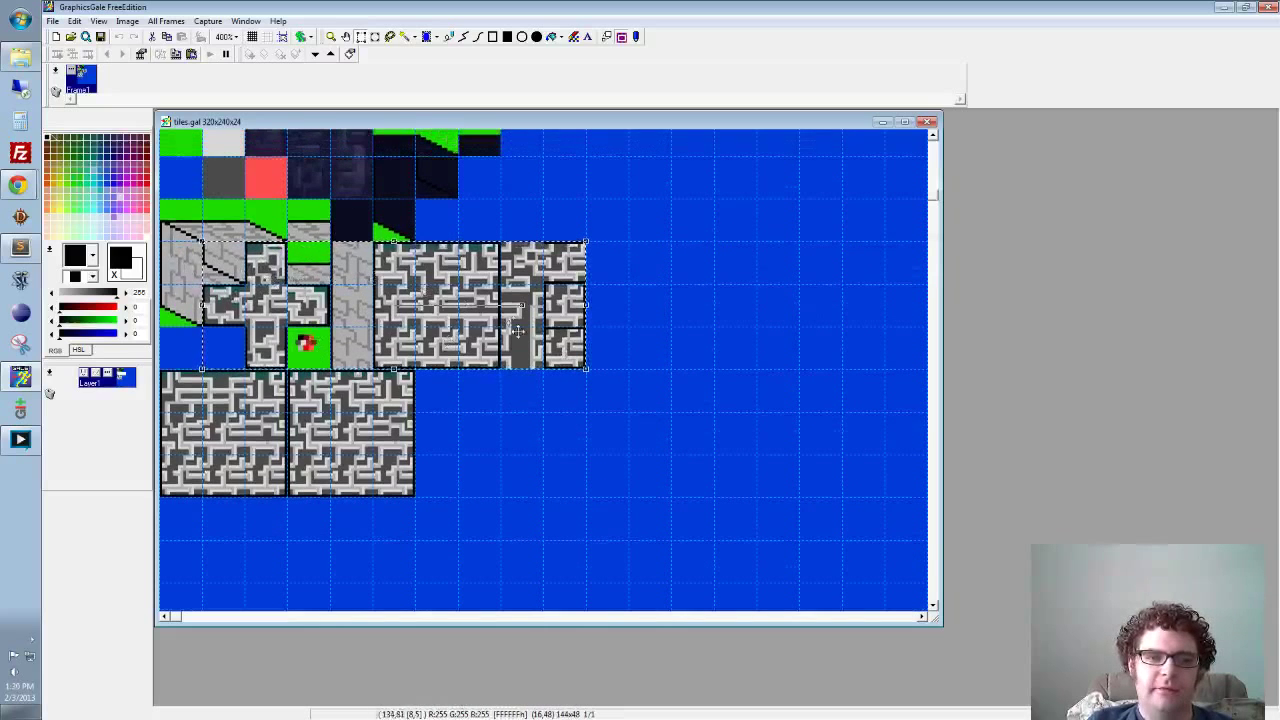
pyautogui.scroll(-2, 517, 330)
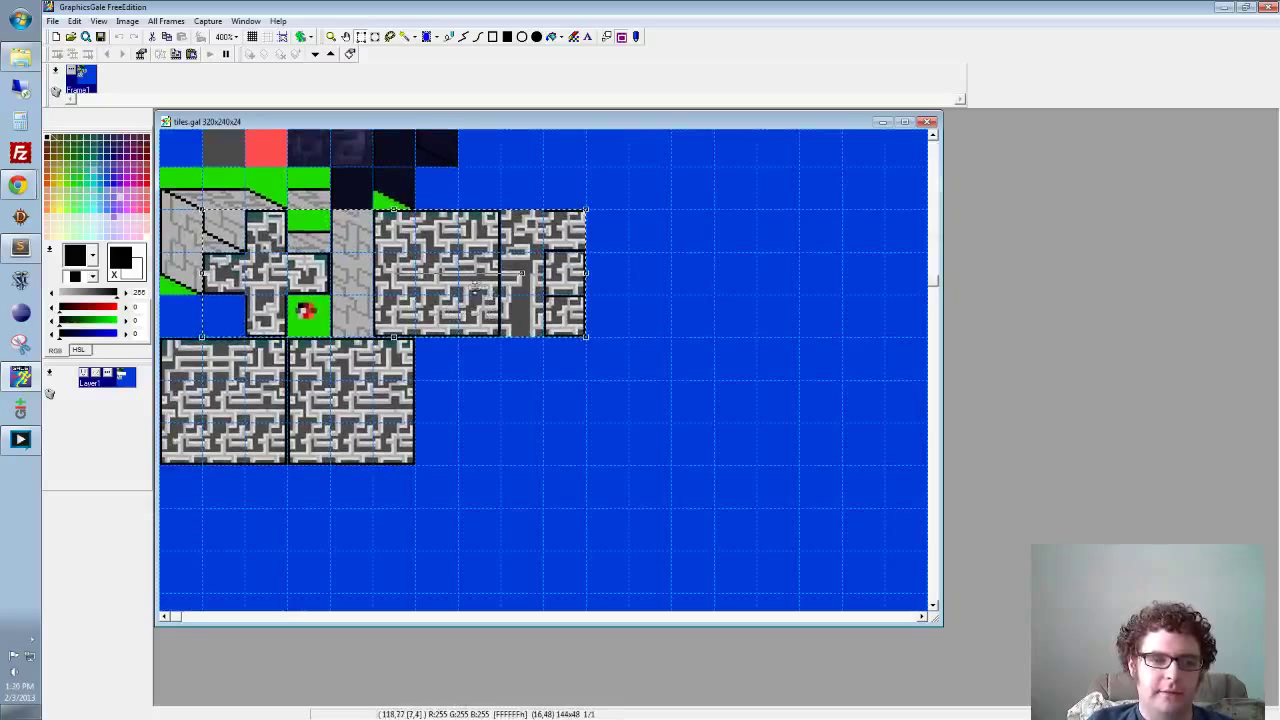
pyautogui.moveTo(738, 357); pyautogui.dragTo(569, 305)
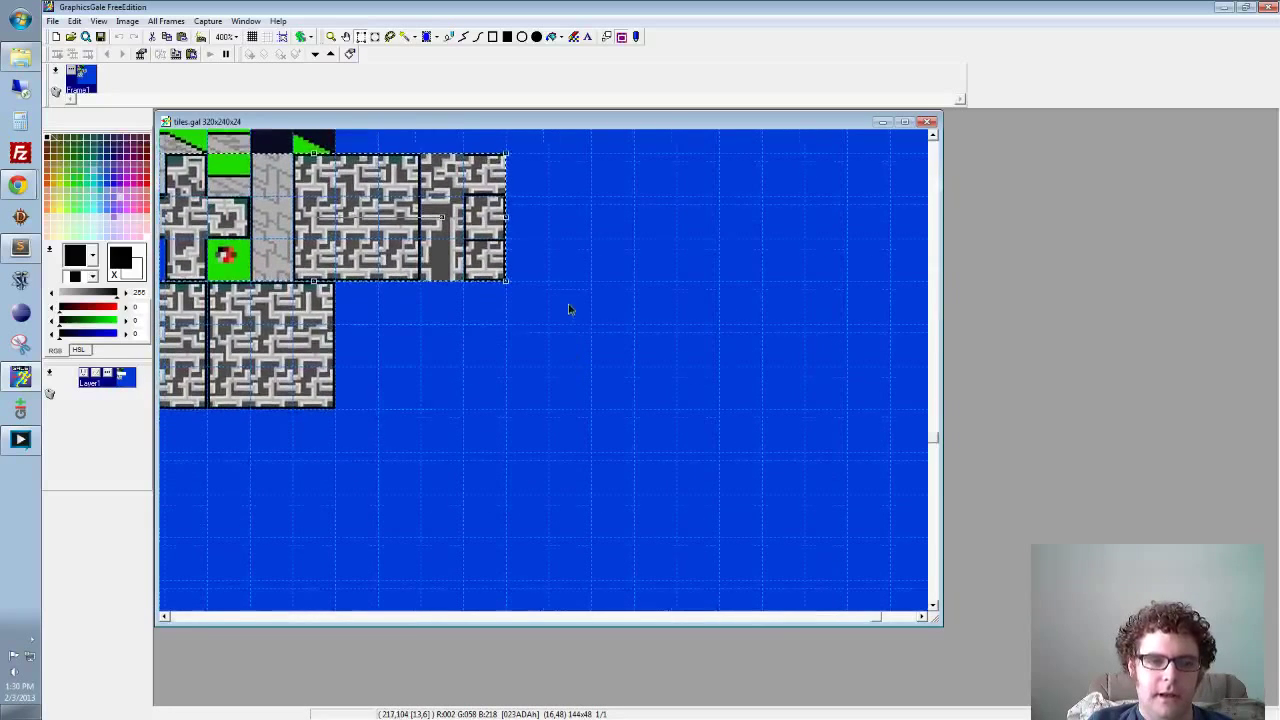
pyautogui.hotkey('ctrl', 'v')
pyautogui.moveTo(664, 516); pyautogui.dragTo(620, 394)
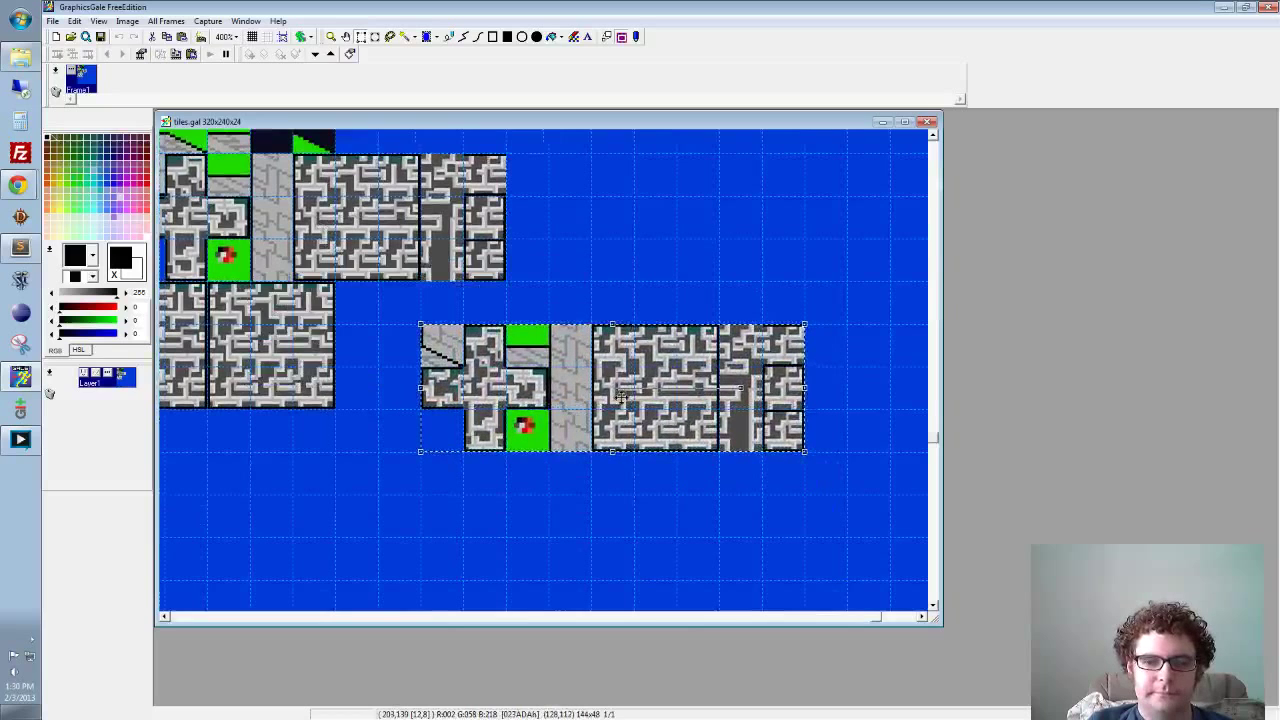
pyautogui.click(538, 310)
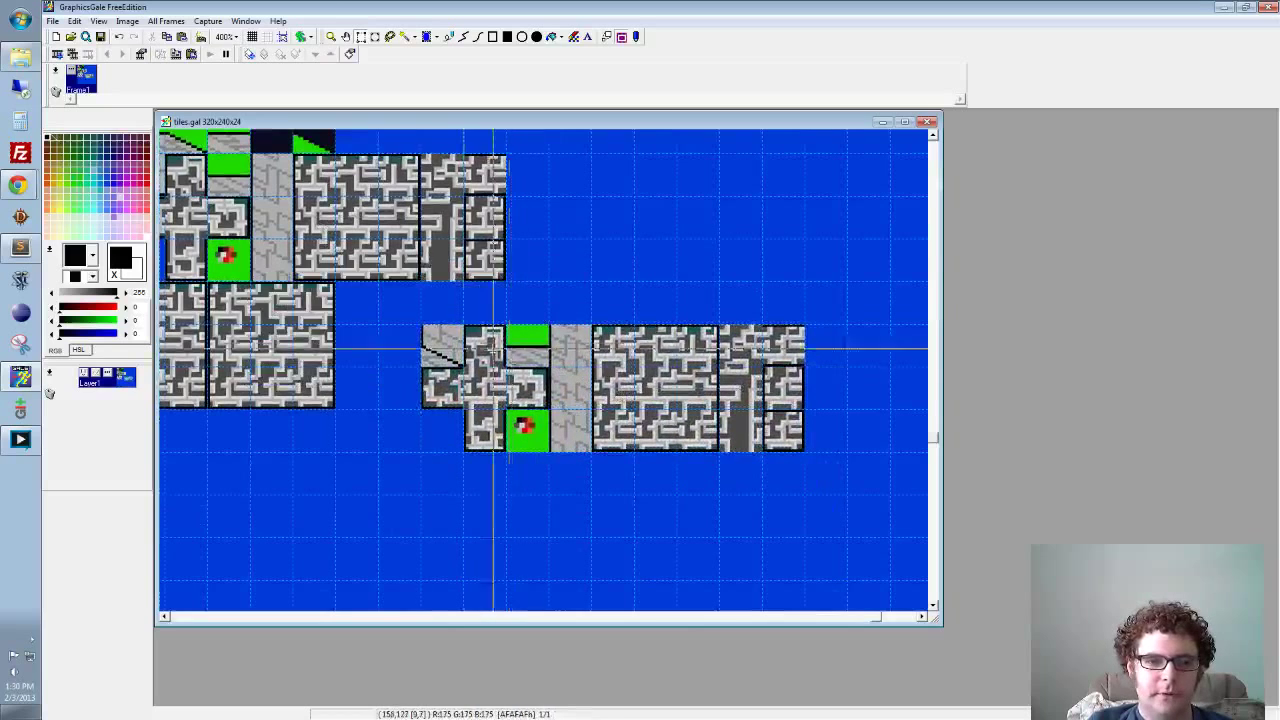
# Step: Turn on grid snapping and clear the slanted light grey tile at the upper-left corner of the pasted block
pyautogui.click(349, 53)
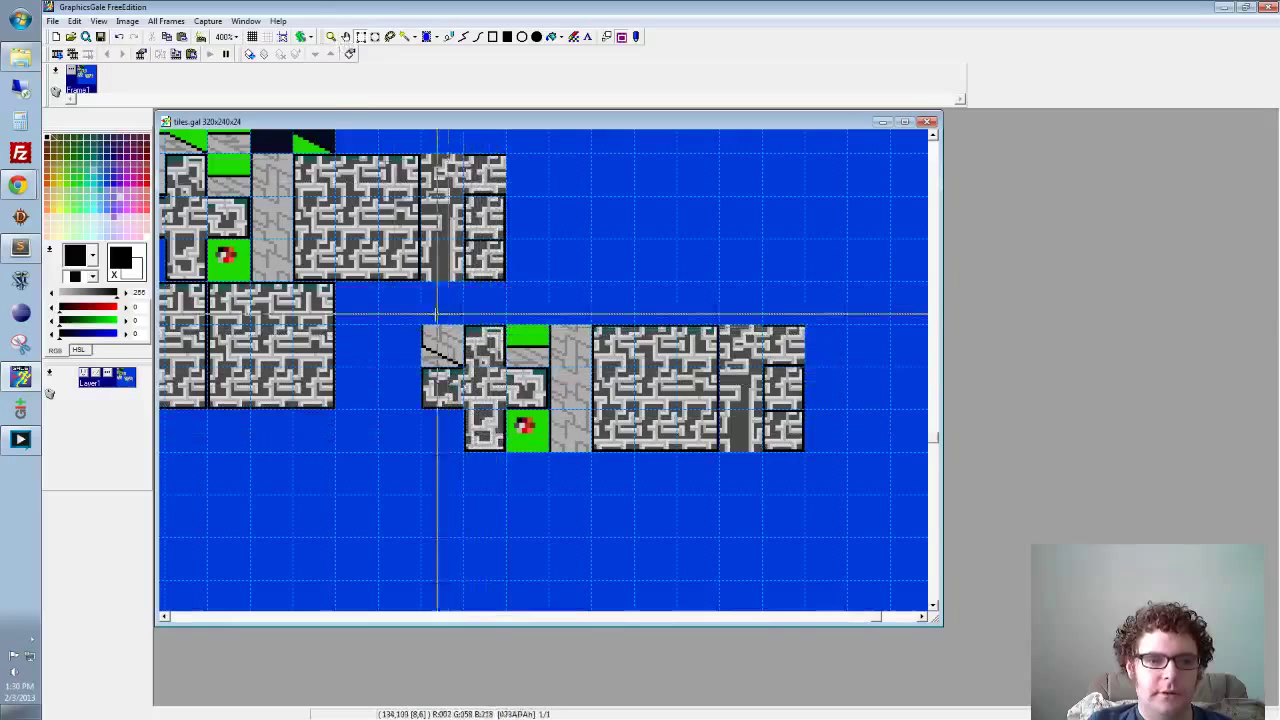
pyautogui.moveTo(413, 315); pyautogui.dragTo(466, 369)
pyautogui.click(443, 296)
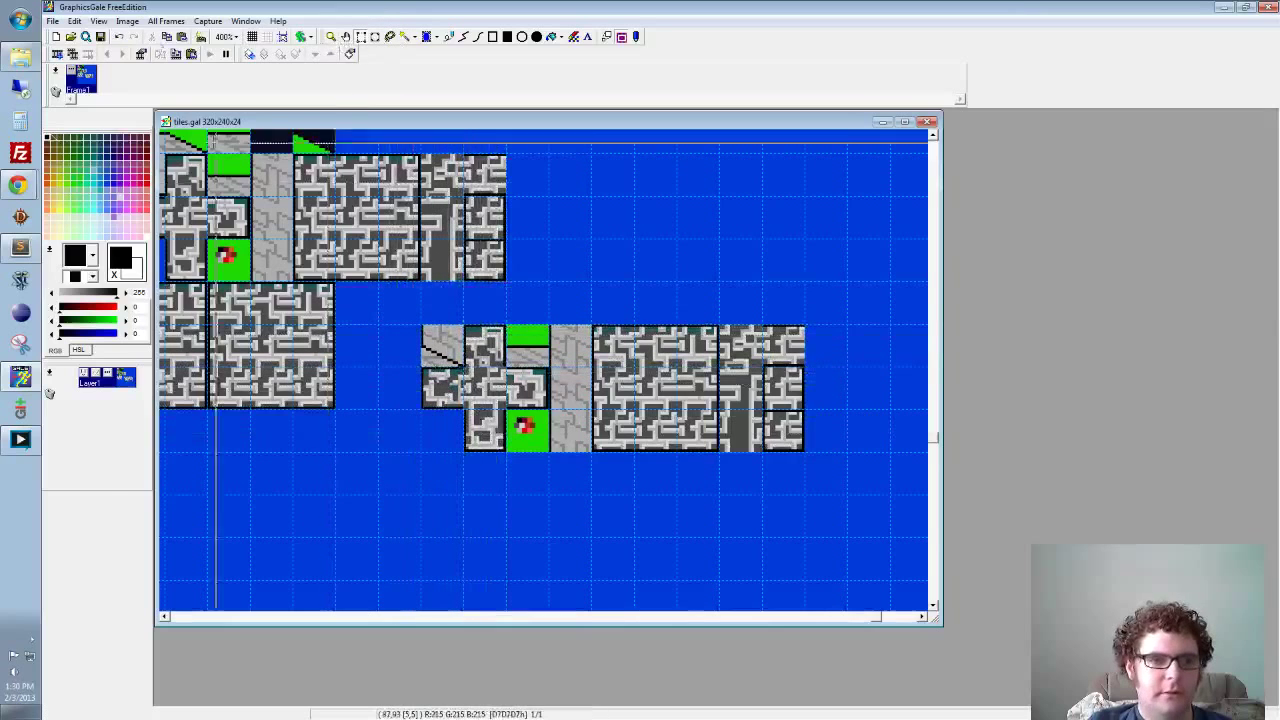
pyautogui.click(283, 38)
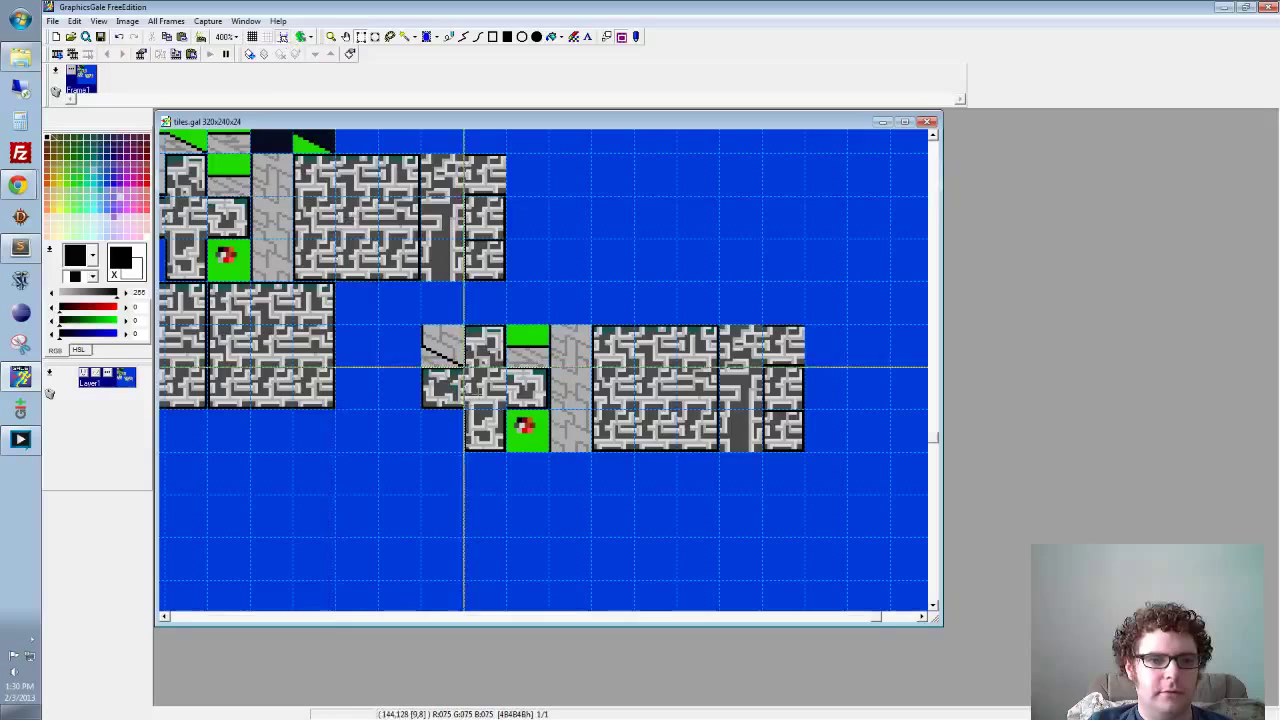
pyautogui.moveTo(464, 367); pyautogui.dragTo(420, 324)
pyautogui.press('Delete')
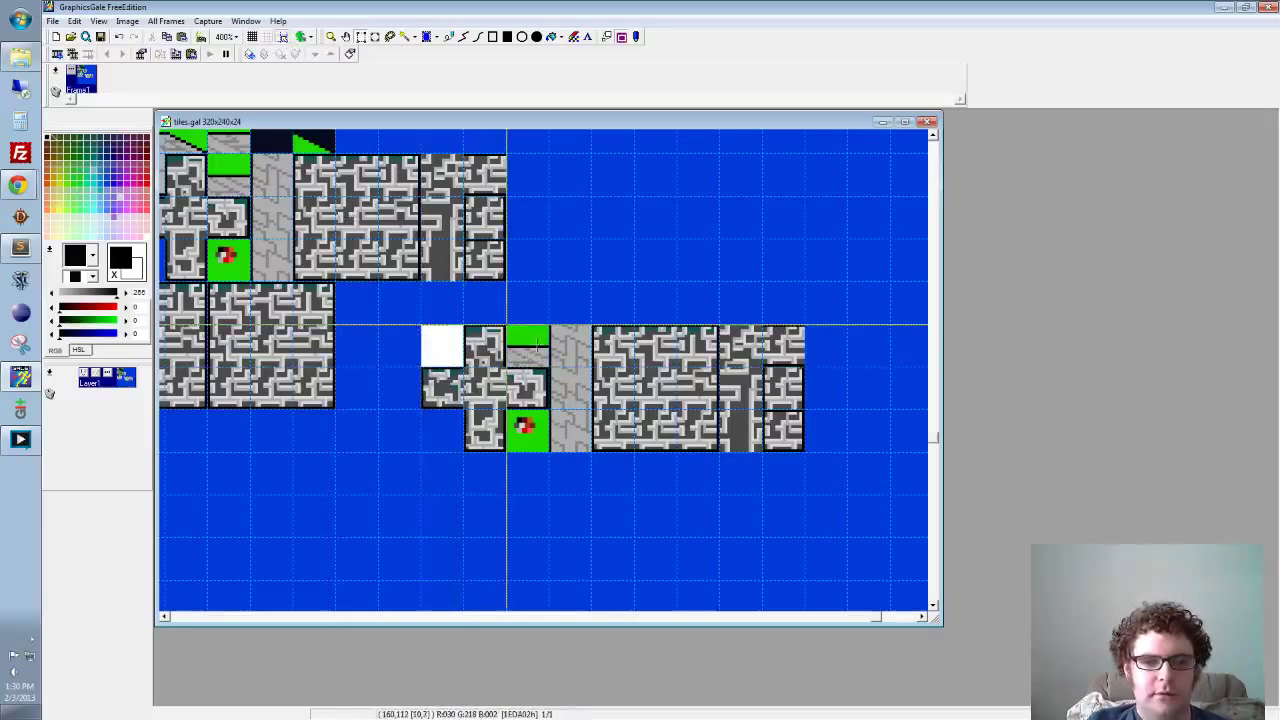
# Step: Clear the green-topped tile and the column of three light grey wall tiles between the pasted cross and square brick block
pyautogui.click(532, 350)
pyautogui.press('Delete')
pyautogui.click(567, 353)
pyautogui.press('Delete')
pyautogui.click(571, 390)
pyautogui.press('Delete')
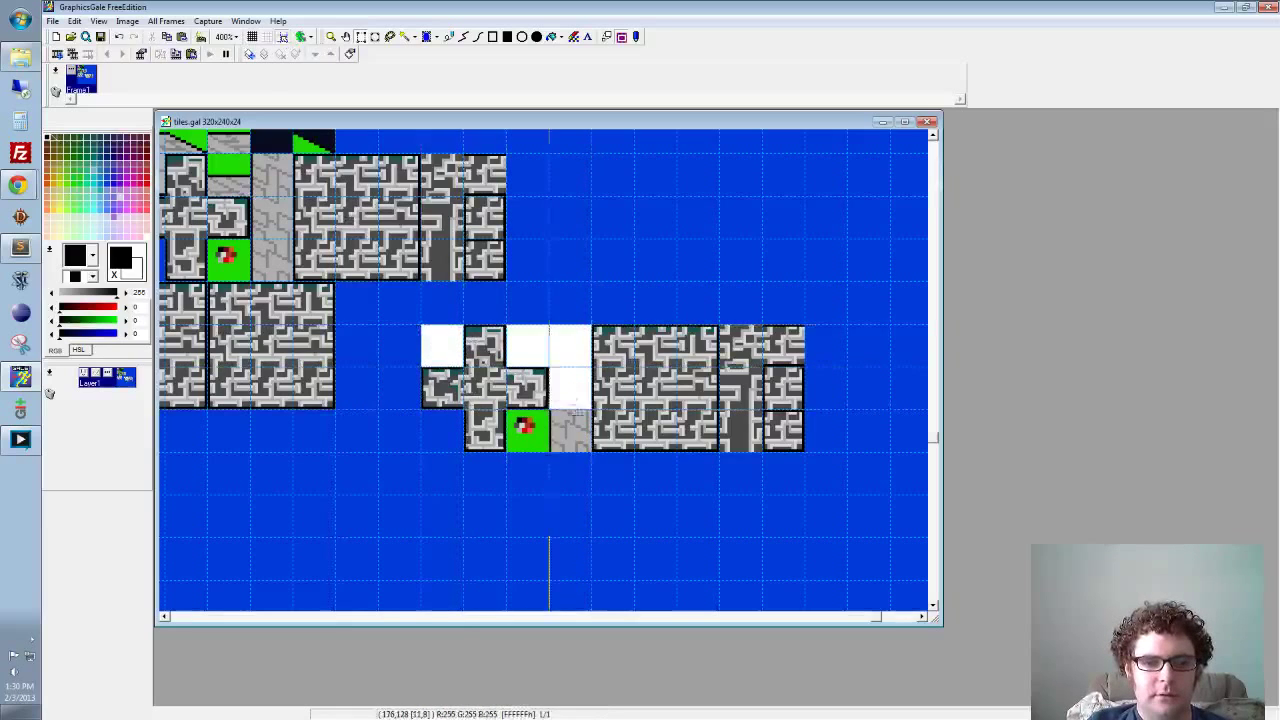
pyautogui.click(574, 432)
pyautogui.press('Delete')
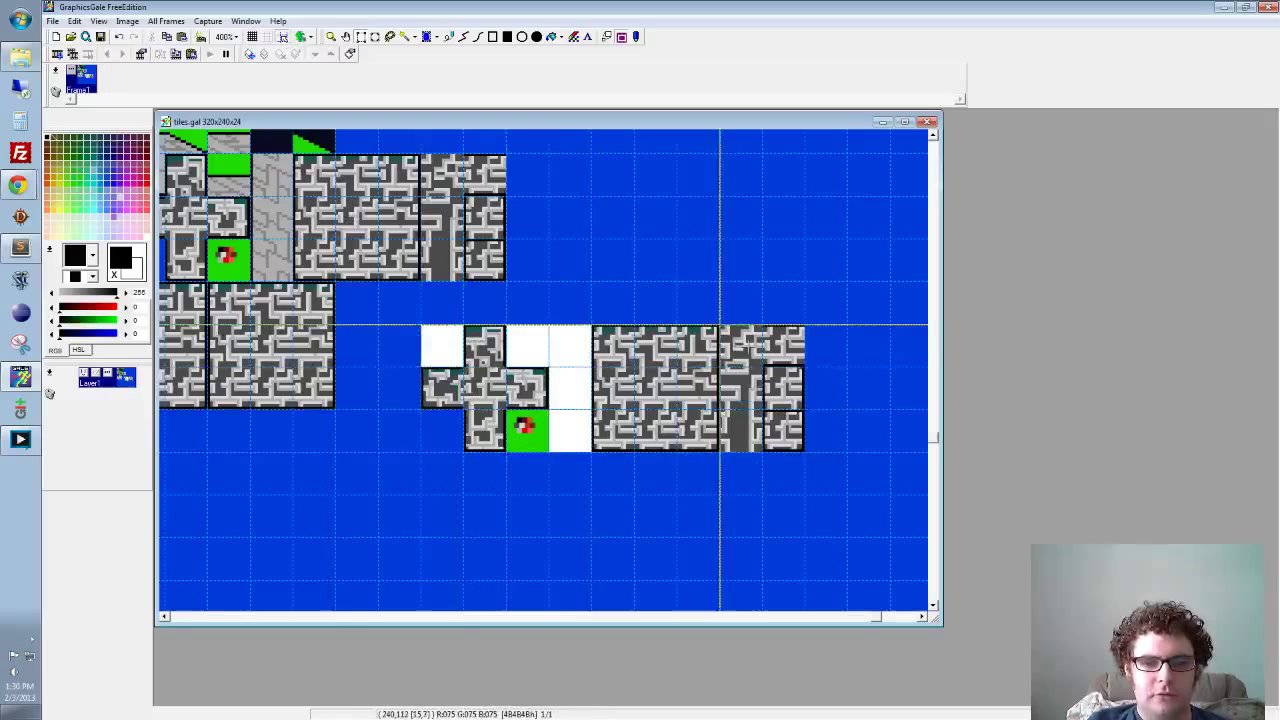
# Step: Clear the pasted column of three tiles right of the square brick block and the green tile with the red ball
pyautogui.click(742, 348)
pyautogui.press('Delete')
pyautogui.click(751, 398)
pyautogui.press('Delete')
pyautogui.click(751, 442)
pyautogui.press('Delete')
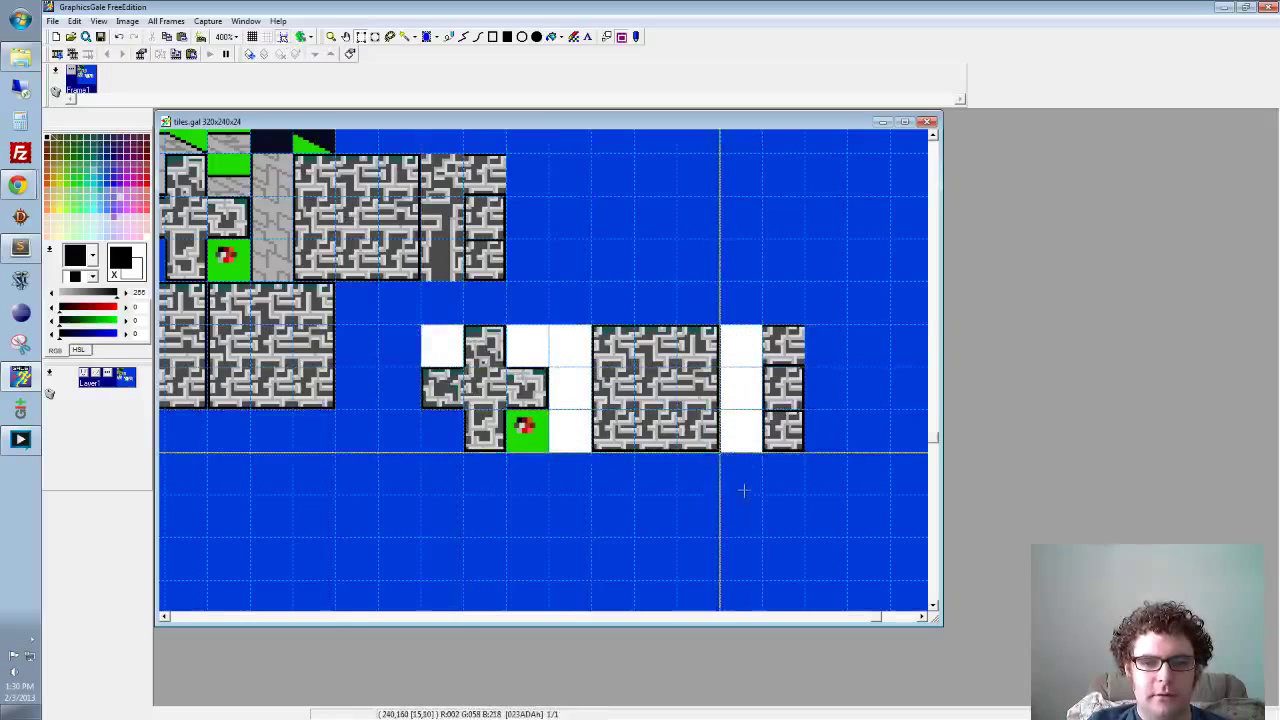
pyautogui.click(522, 438)
pyautogui.press('Delete')
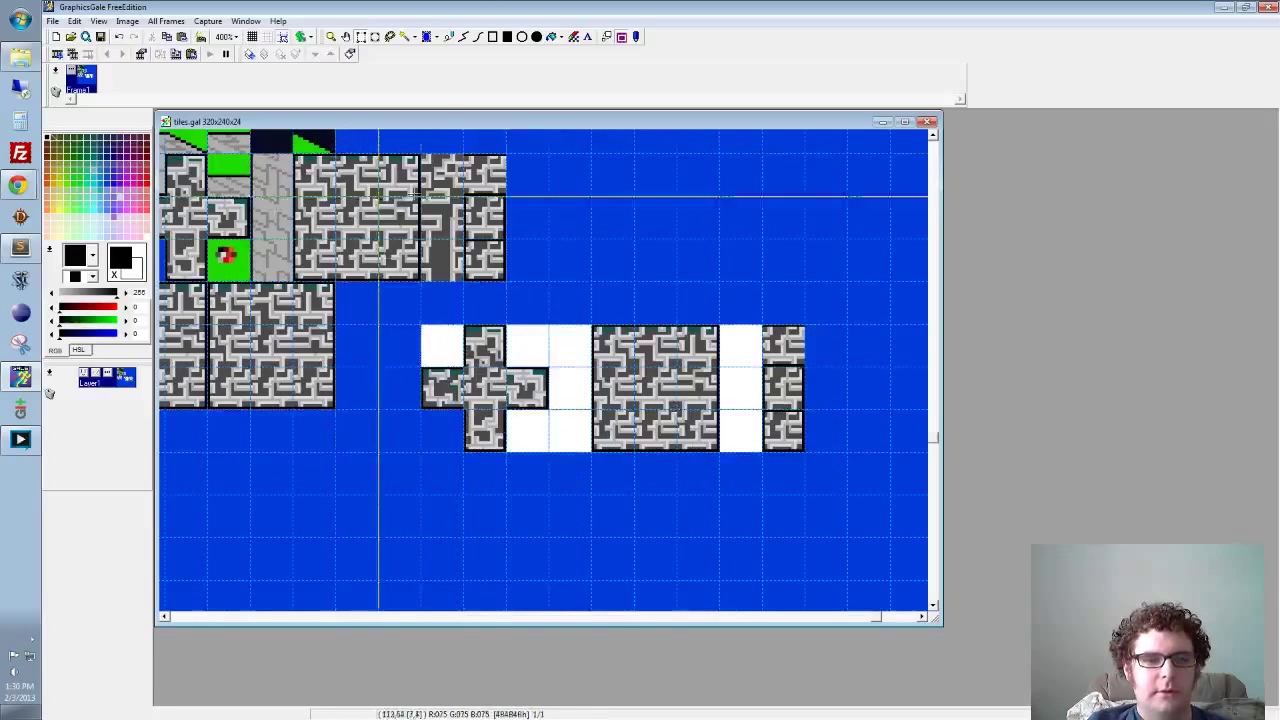
# Step: Flood fill the cleared white gaps in the pasted tiles with the blue background colour
pyautogui.click(552, 39)
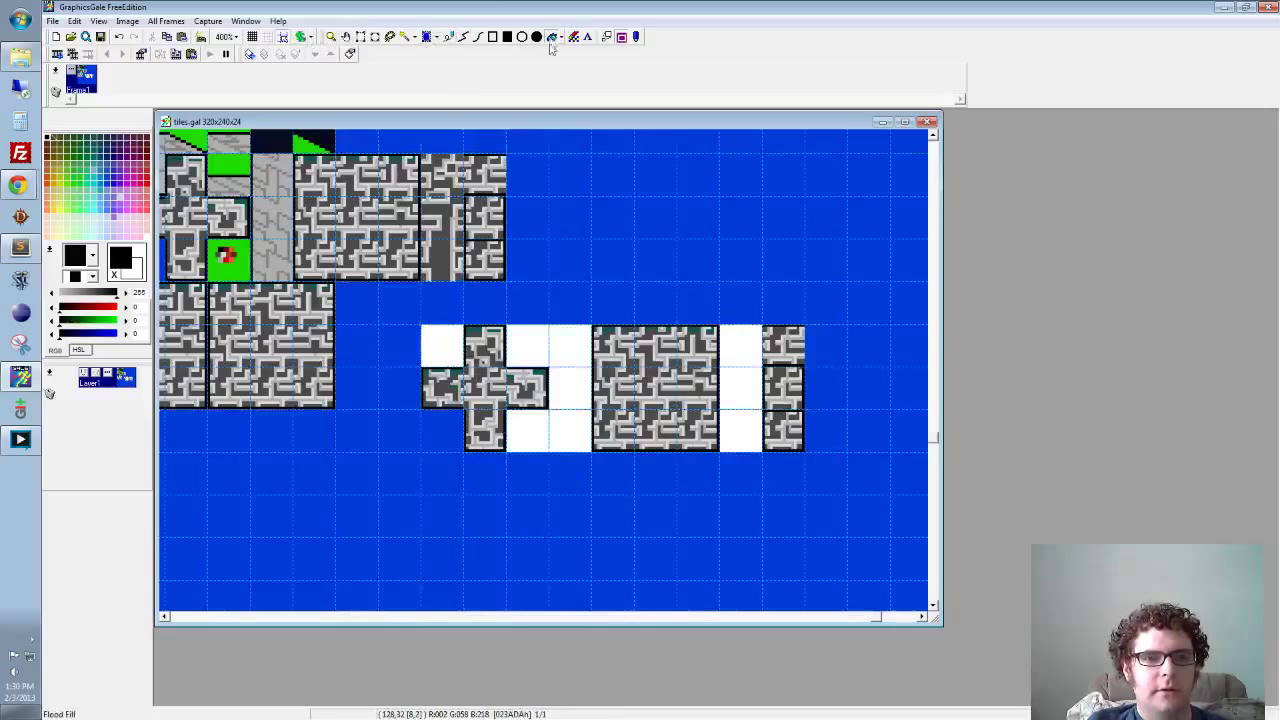
pyautogui.rightClick(474, 318)
pyautogui.click(451, 353)
pyautogui.click(538, 352)
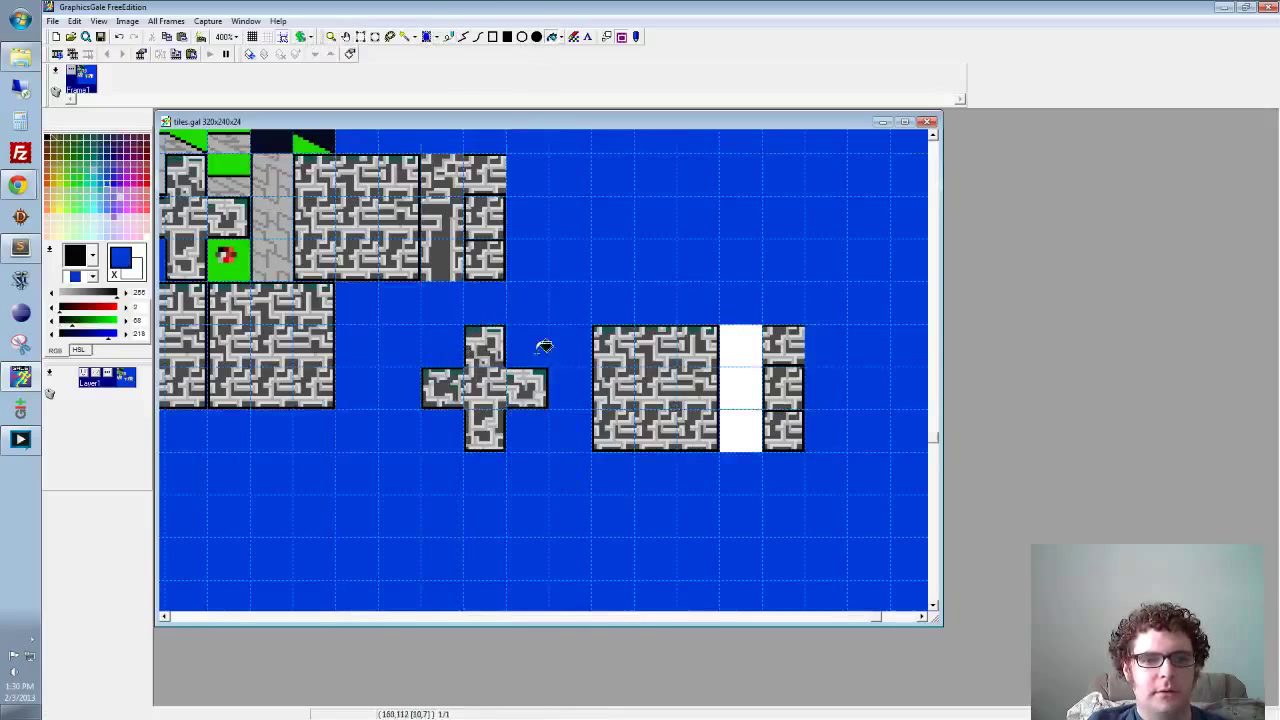
pyautogui.click(729, 392)
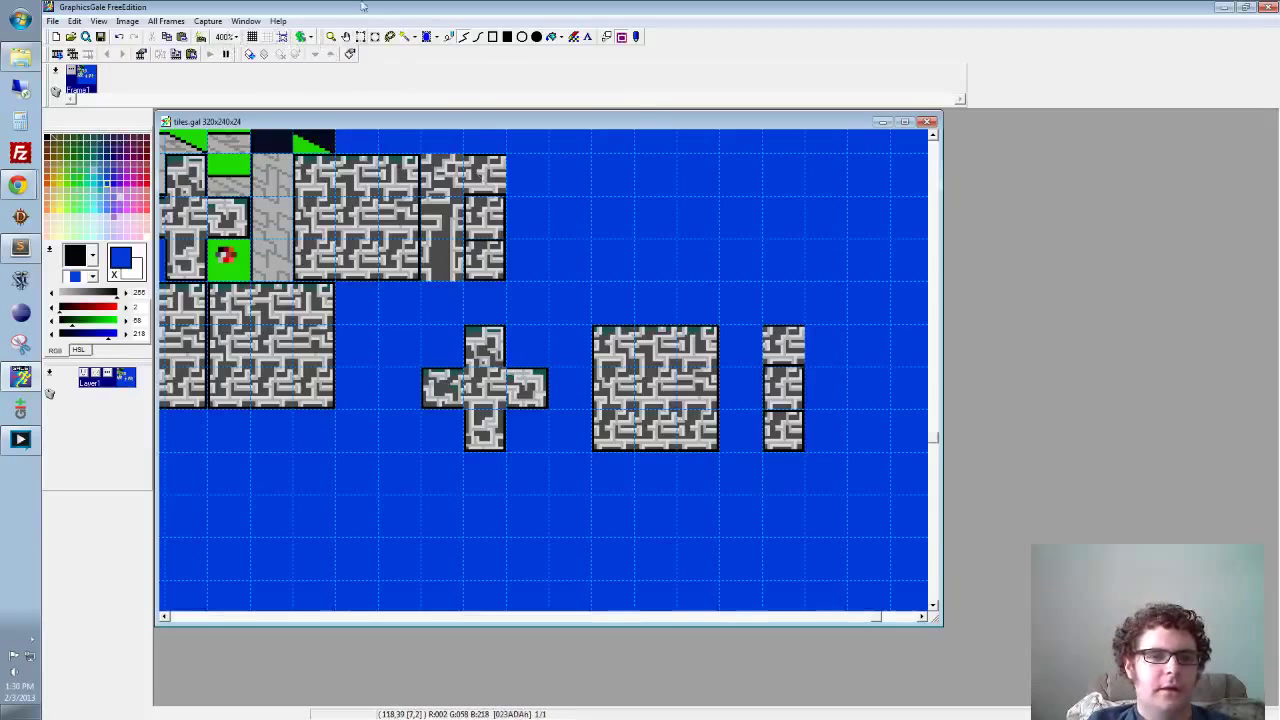
# Step: Magnify the pasted cross-shaped brick tiles to 900%
pyautogui.click(500, 388)
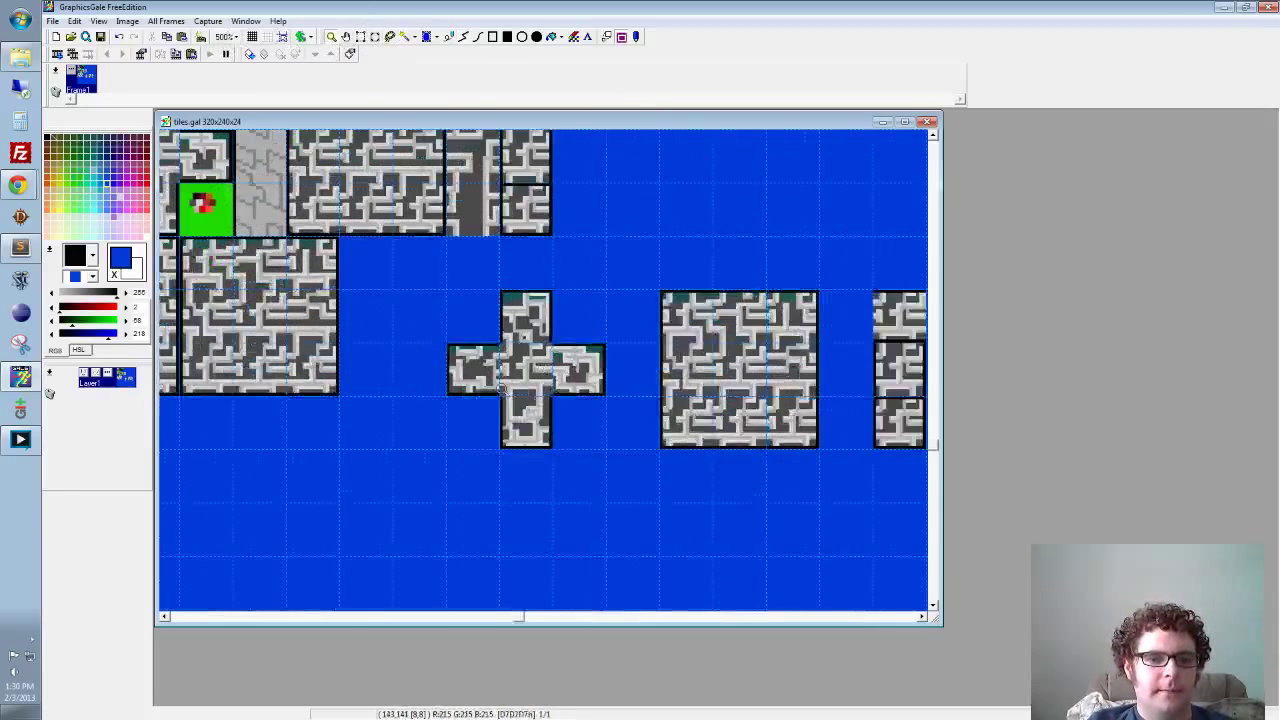
pyautogui.click(715, 370)
pyautogui.click(715, 370)
pyautogui.click(322, 262)
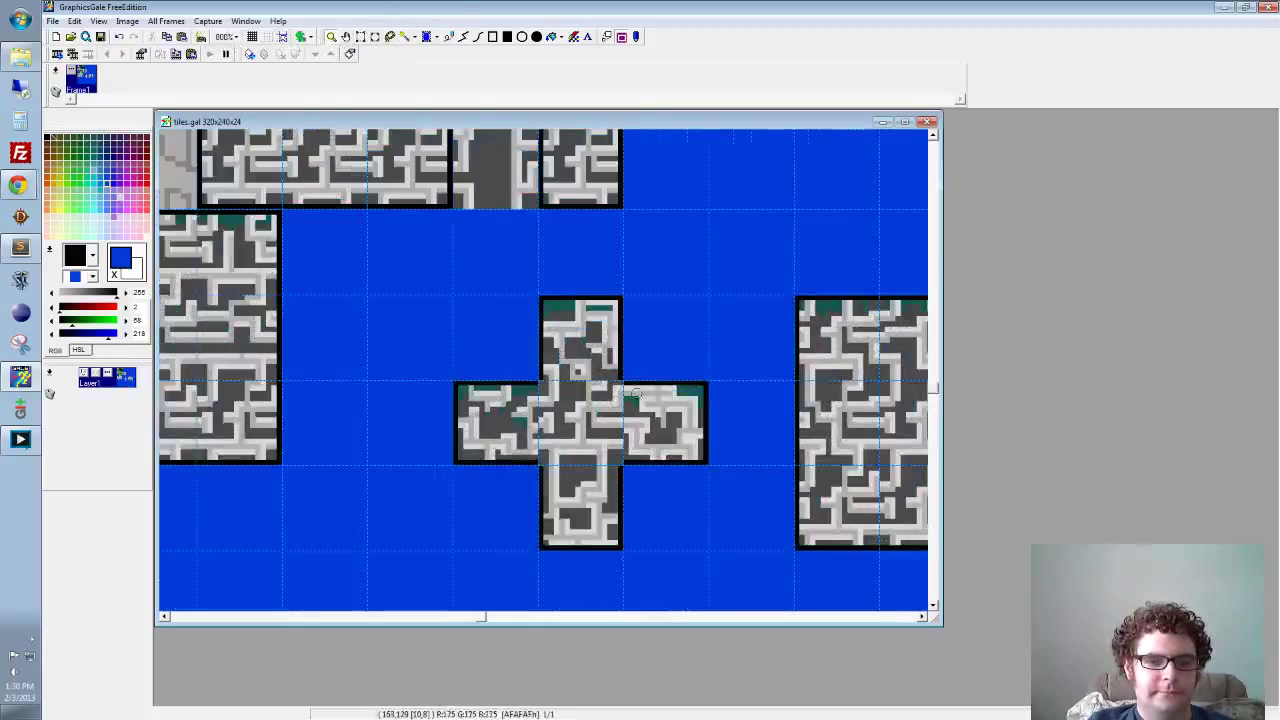
pyautogui.click(637, 393)
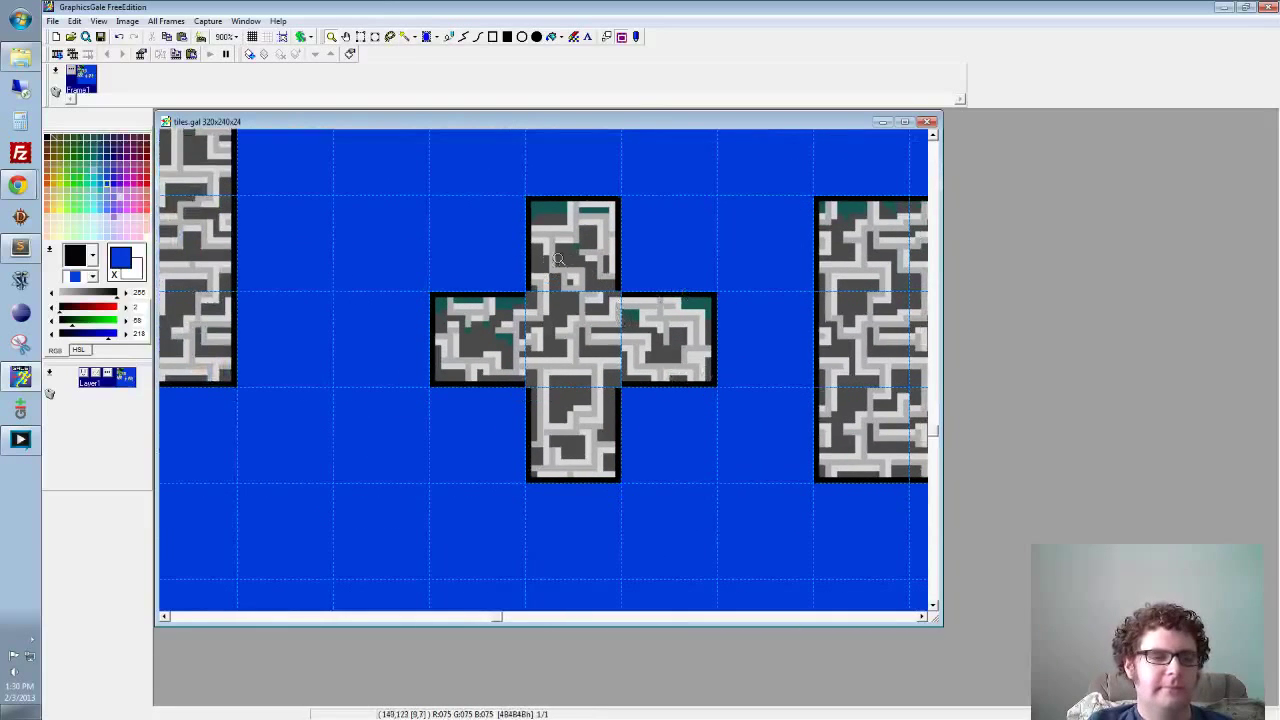
# Step: Sample the black outline and the grey brick shades from the cross-shaped tiles with the pen tool
pyautogui.click(464, 36)
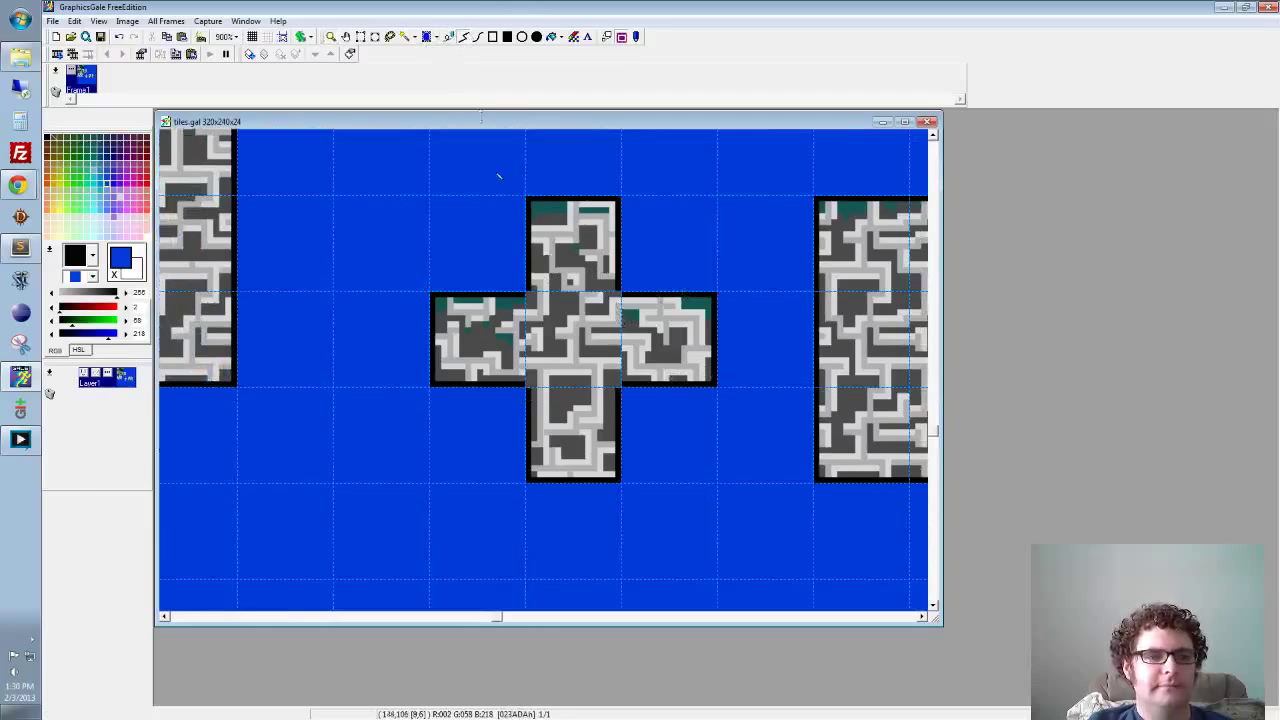
pyautogui.rightClick(532, 214)
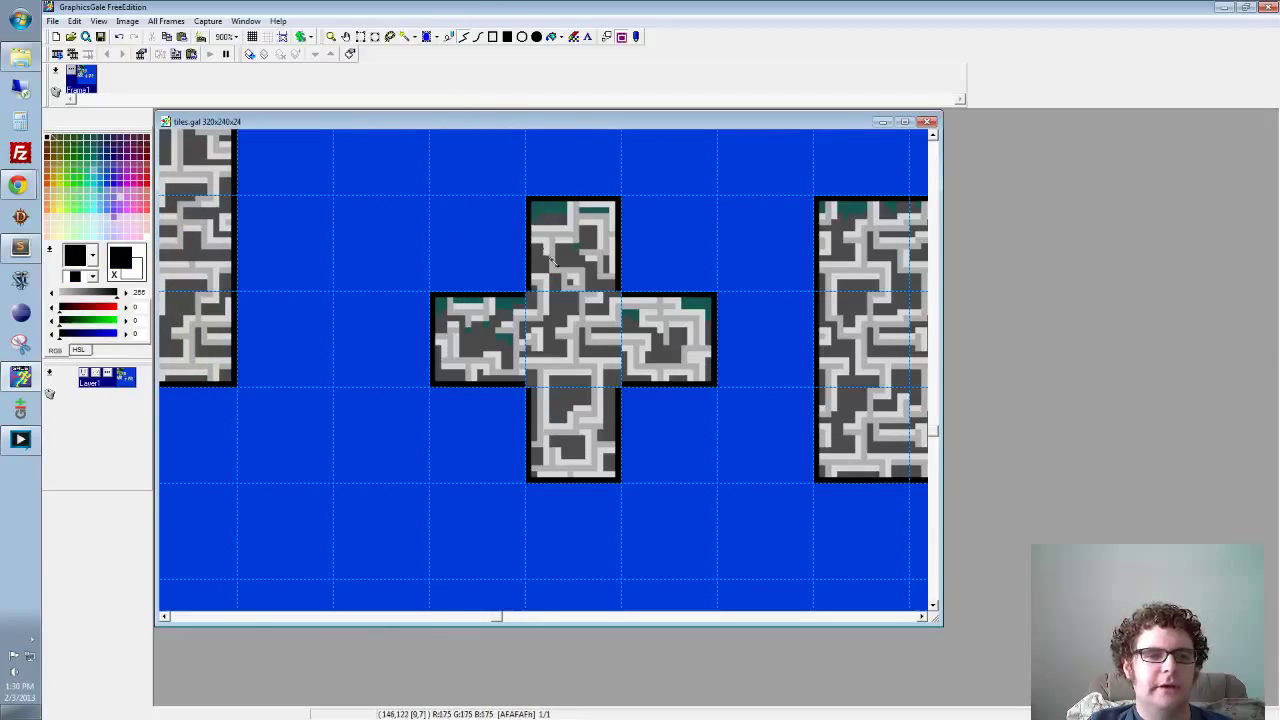
pyautogui.rightClick(552, 262)
pyautogui.rightClick(585, 358)
pyautogui.rightClick(597, 339)
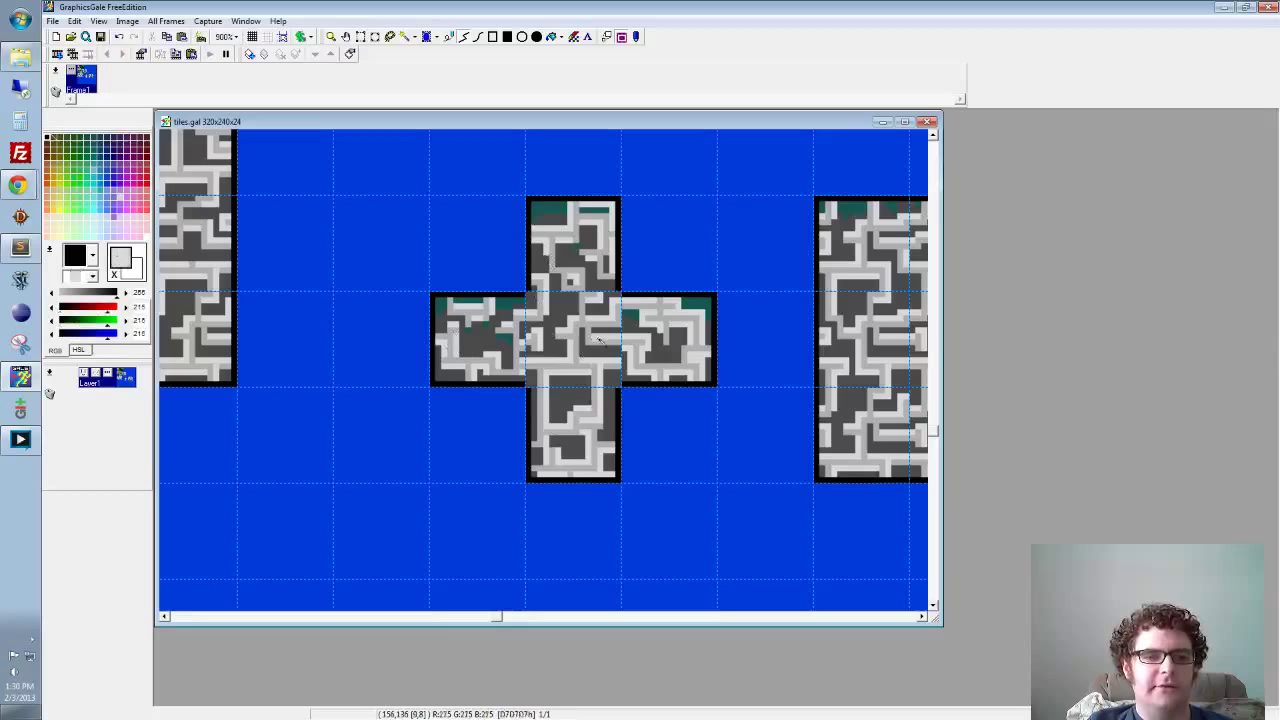
pyautogui.rightClick(611, 309)
pyautogui.rightClick(582, 366)
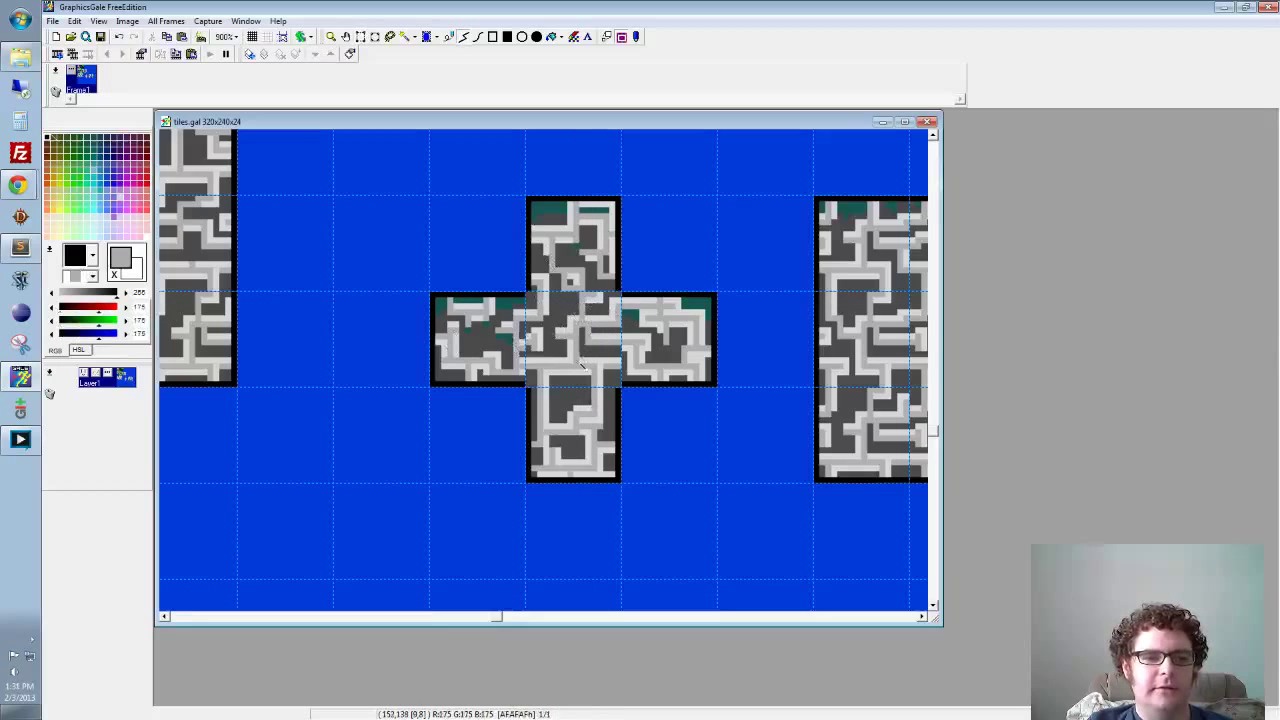
pyautogui.moveTo(542, 286); pyautogui.dragTo(650, 440)
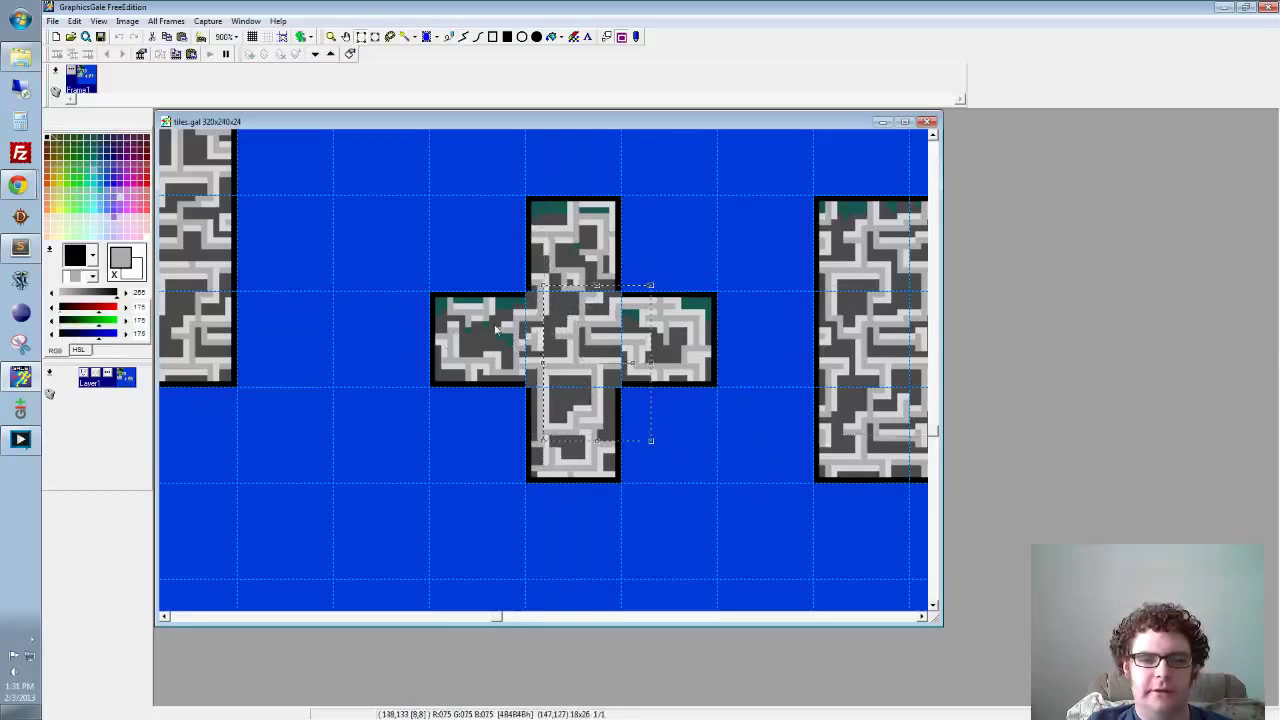
pyautogui.rightClick(503, 295)
# Step: Examine the pasted cross and the square brick block's outline and shading at 1500% magnification
pyautogui.moveTo(486, 221); pyautogui.dragTo(534, 347)
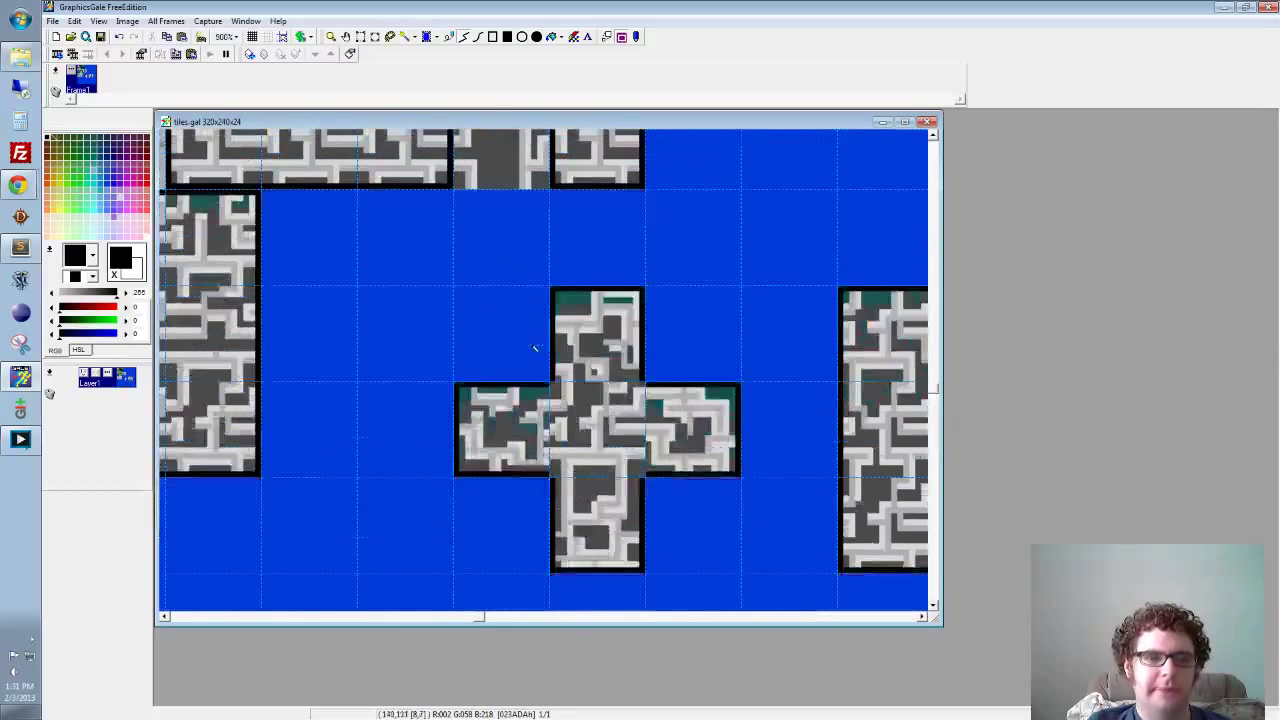
pyautogui.click(333, 40)
pyautogui.click(500, 332)
pyautogui.click(506, 334)
pyautogui.moveTo(602, 477); pyautogui.dragTo(627, 363)
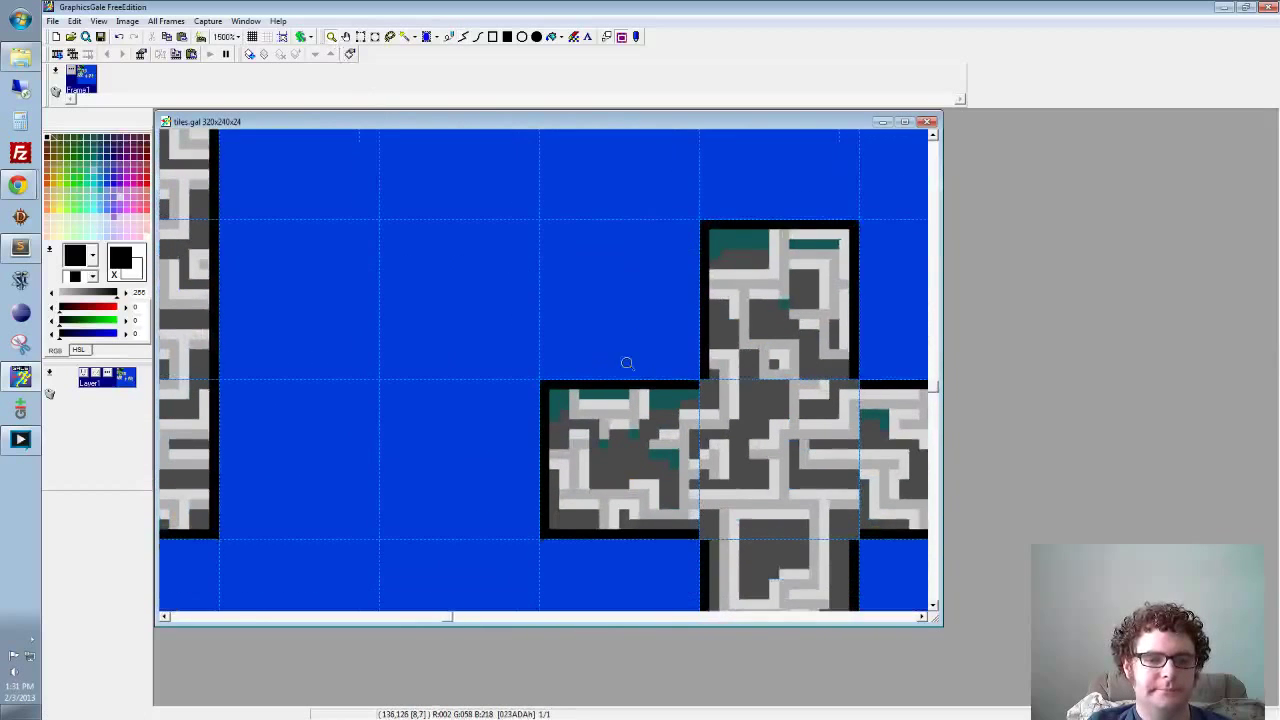
pyautogui.moveTo(743, 406); pyautogui.dragTo(446, 177)
pyautogui.moveTo(707, 272); pyautogui.dragTo(356, 381)
pyautogui.moveTo(661, 272); pyautogui.dragTo(404, 312)
pyautogui.moveTo(700, 334); pyautogui.dragTo(507, 365)
pyautogui.moveTo(786, 323); pyautogui.dragTo(597, 212)
pyautogui.moveTo(640, 335); pyautogui.dragTo(960, 306)
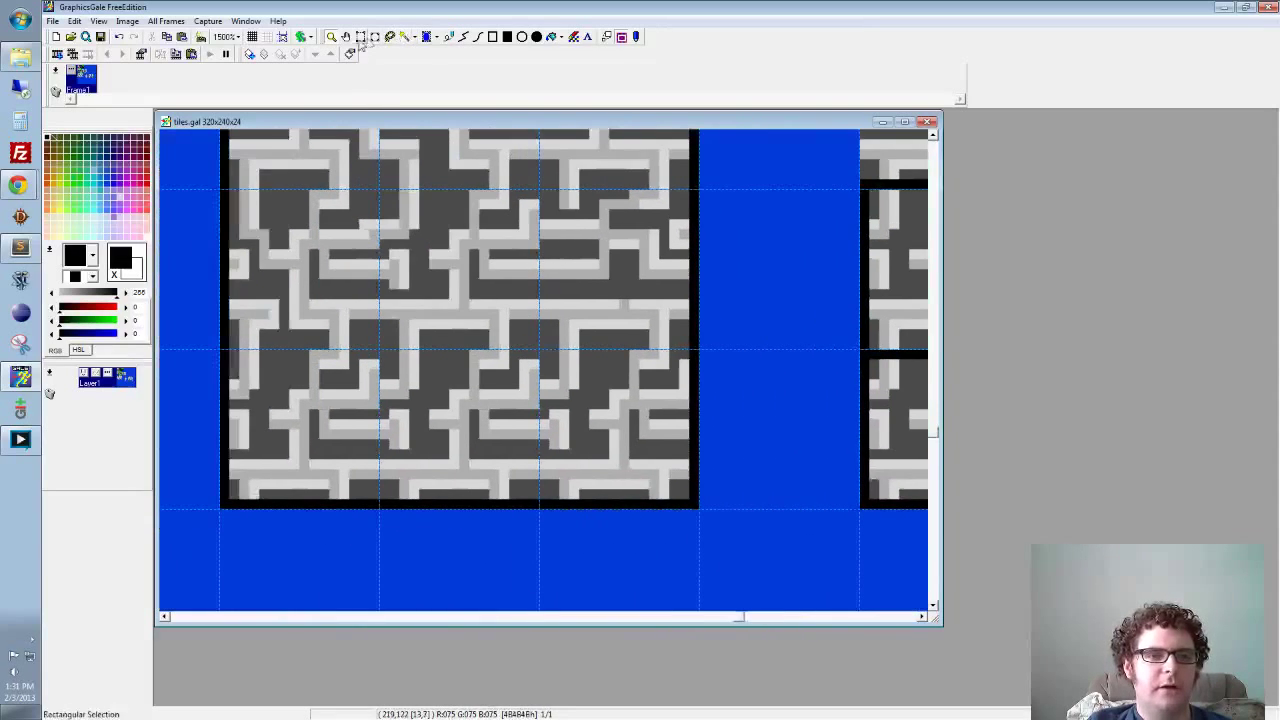
# Step: Reduce the magnification to 800% and compare the pasted cross and square block with the original tileset
pyautogui.rightClick(421, 226)
pyautogui.rightClick(457, 286)
pyautogui.moveTo(618, 394); pyautogui.dragTo(672, 326)
pyautogui.rightClick(677, 326)
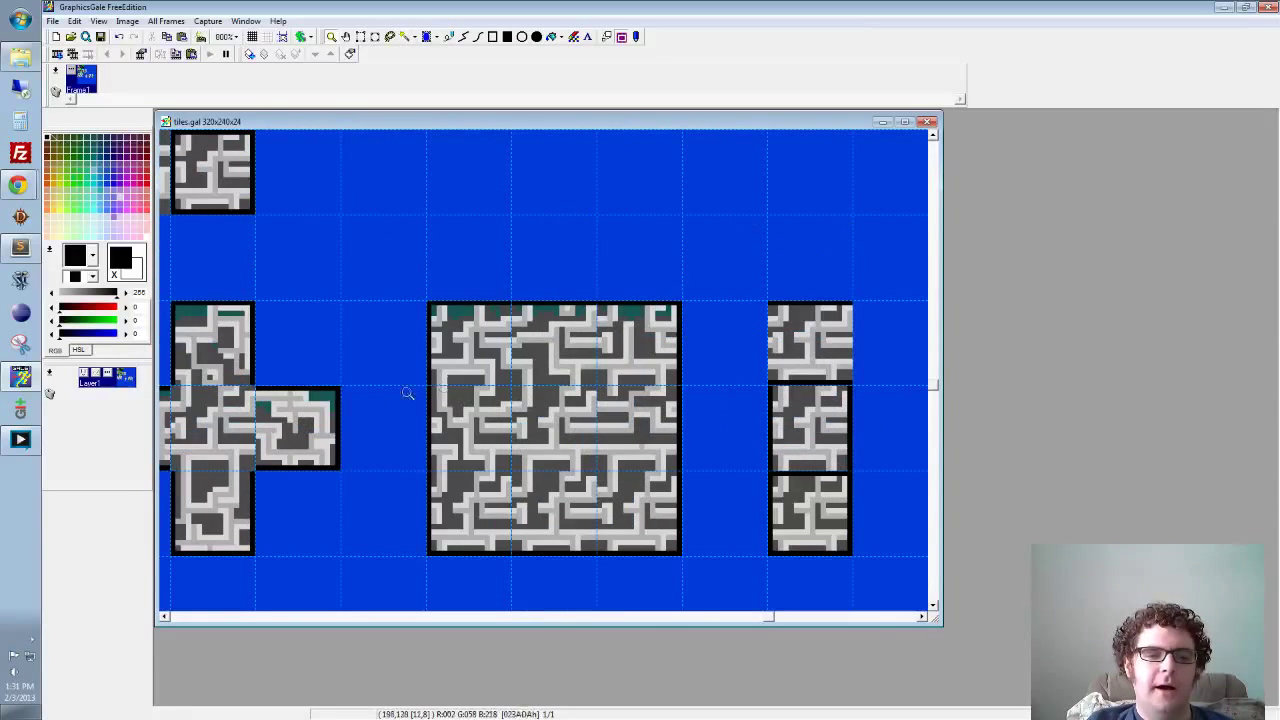
pyautogui.moveTo(516, 389); pyautogui.dragTo(688, 329)
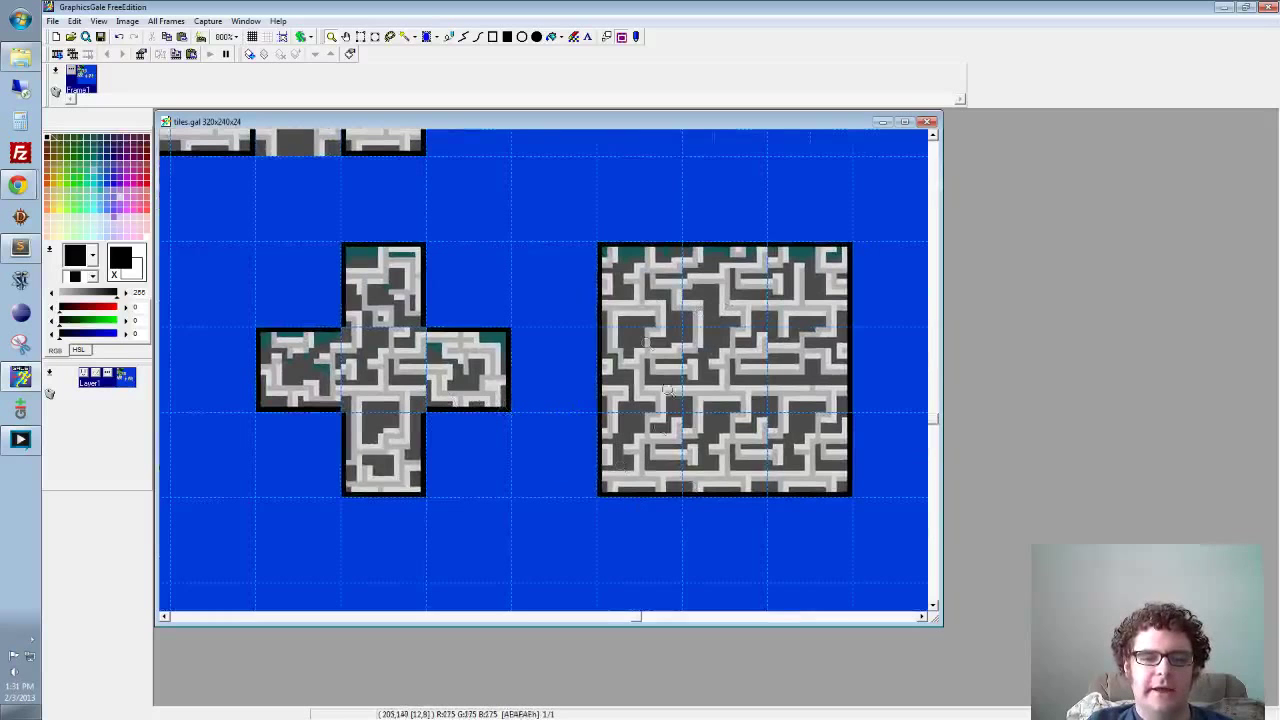
pyautogui.moveTo(499, 316); pyautogui.dragTo(939, 552)
pyautogui.moveTo(446, 281); pyautogui.dragTo(582, 403)
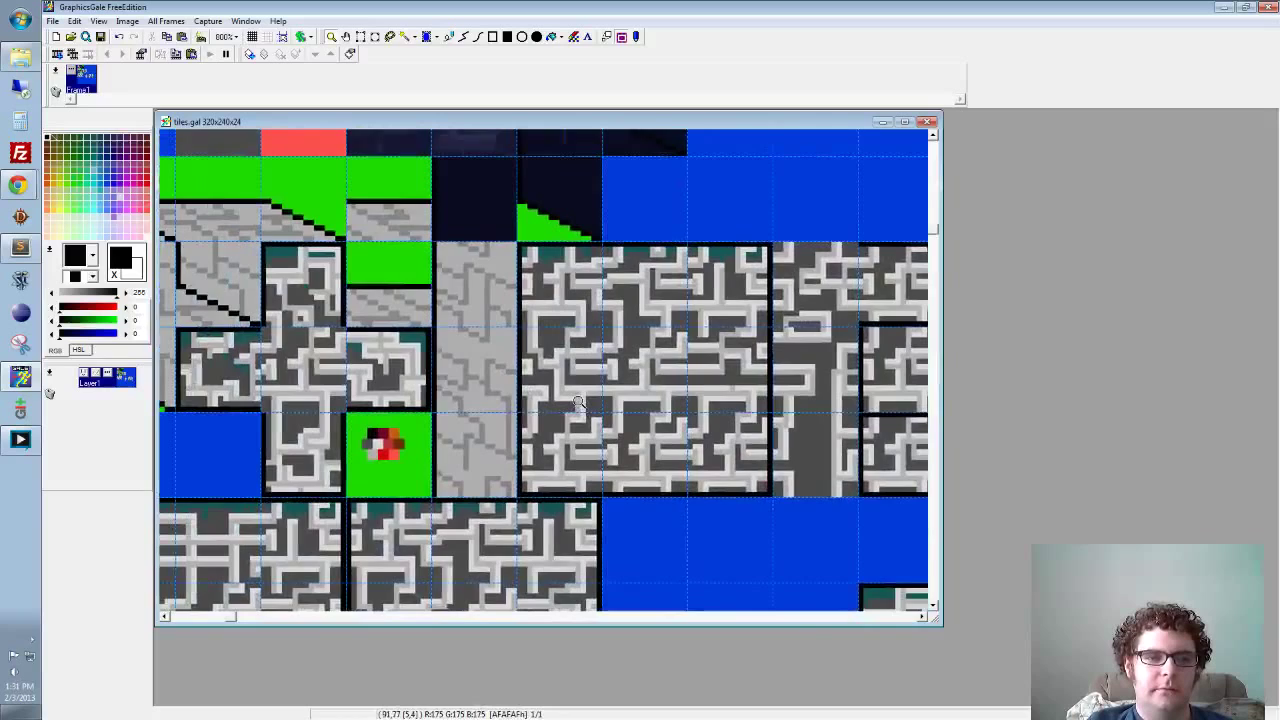
pyautogui.moveTo(747, 520); pyautogui.dragTo(307, 195)
pyautogui.moveTo(409, 334); pyautogui.dragTo(437, 284)
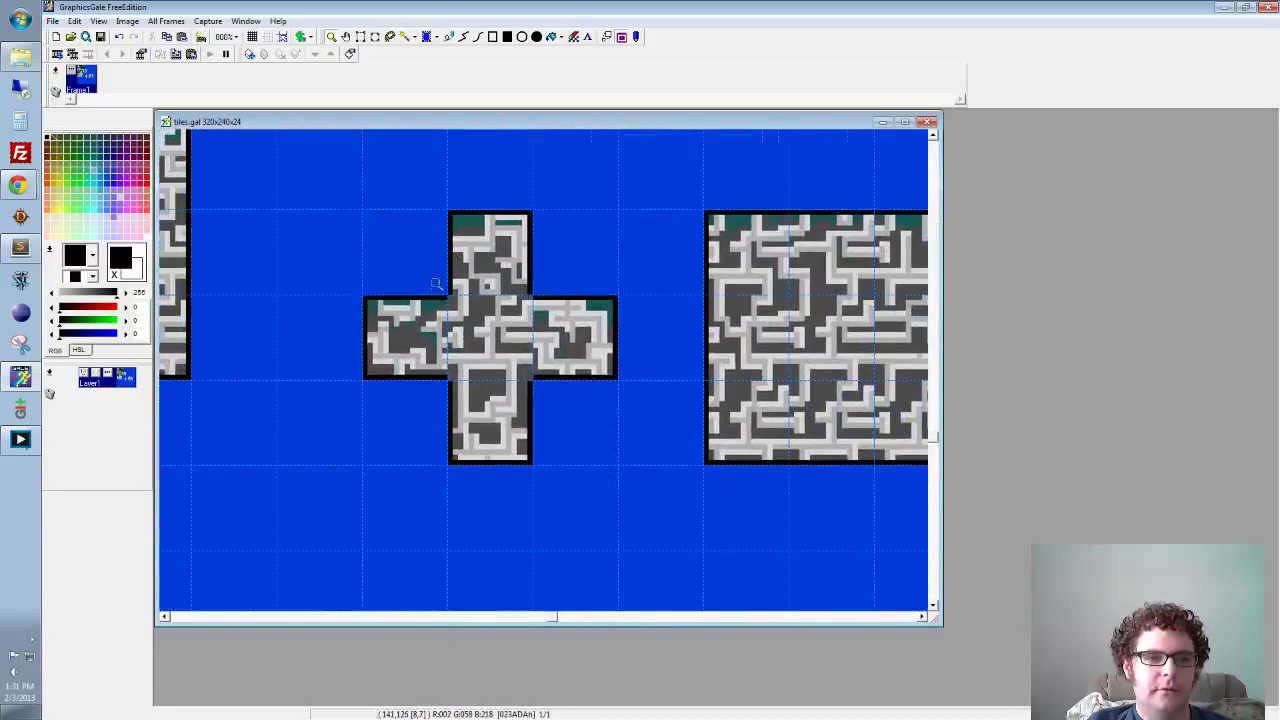
# Step: Inspect the cross-shaped brick tiles up close and set the magnification to 1000%
pyautogui.click(342, 333)
pyautogui.click(356, 343)
pyautogui.moveTo(851, 376); pyautogui.dragTo(649, 289)
pyautogui.click(652, 288)
pyautogui.moveTo(540, 320); pyautogui.dragTo(620, 237)
pyautogui.rightClick(609, 240)
pyautogui.moveTo(550, 422); pyautogui.dragTo(562, 306)
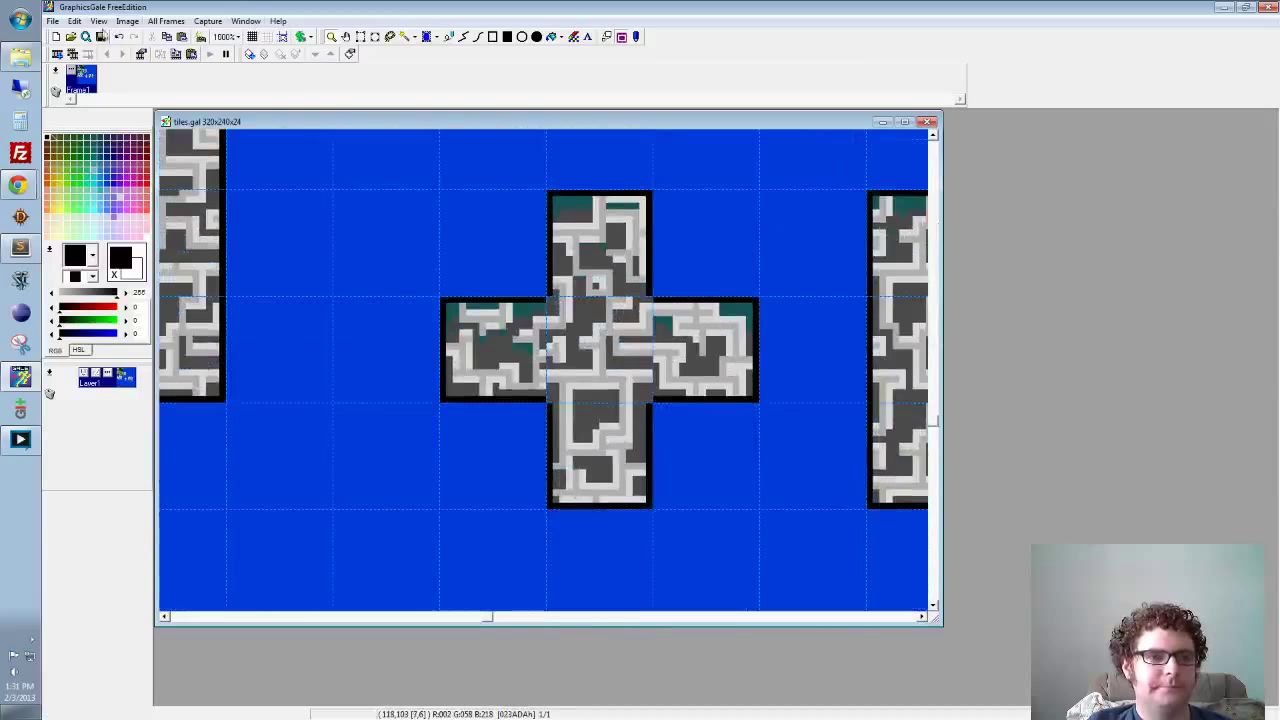
# Step: Set the canvas grid to 8x8 over the cross-shaped brick tiles
pyautogui.click(270, 40)
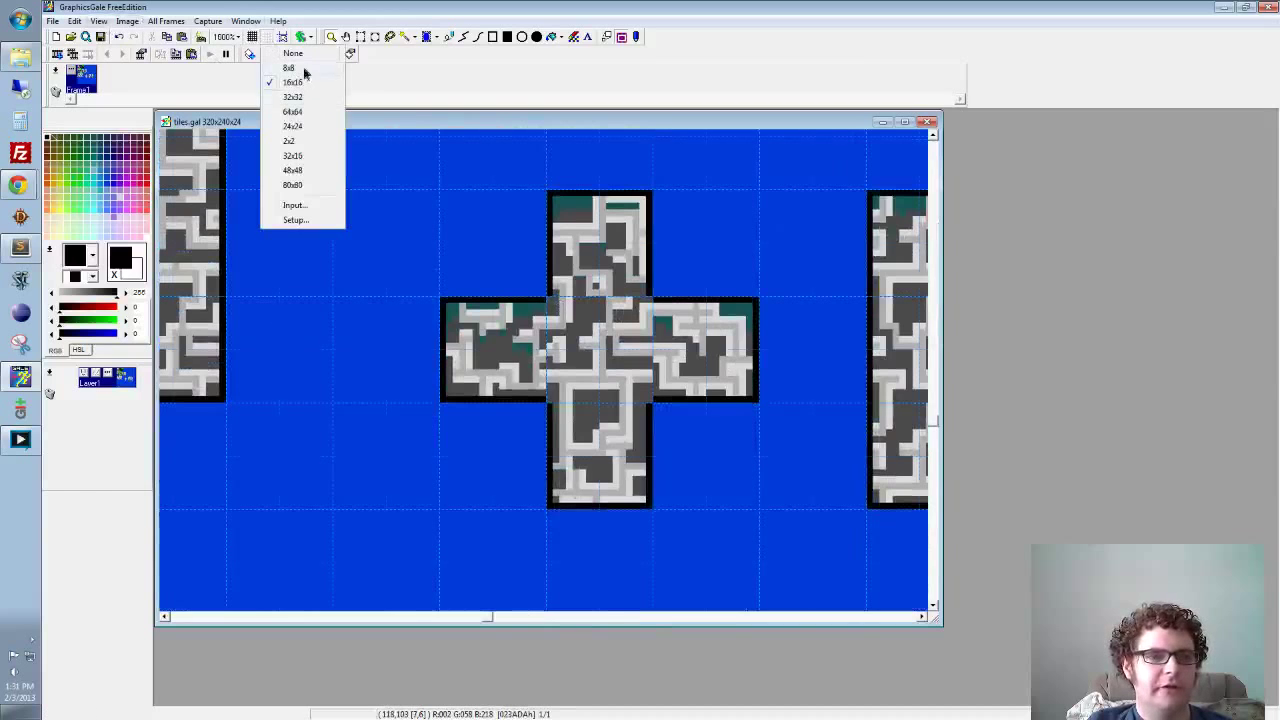
pyautogui.click(304, 69)
pyautogui.moveTo(560, 327); pyautogui.dragTo(547, 267)
pyautogui.click(400, 287)
pyautogui.moveTo(698, 396); pyautogui.dragTo(653, 344)
# Step: Draw the side face of the cross's left arm in black lines, with diagonals about 16 pixels left and 8 up joined by a vertical edge
pyautogui.click(463, 37)
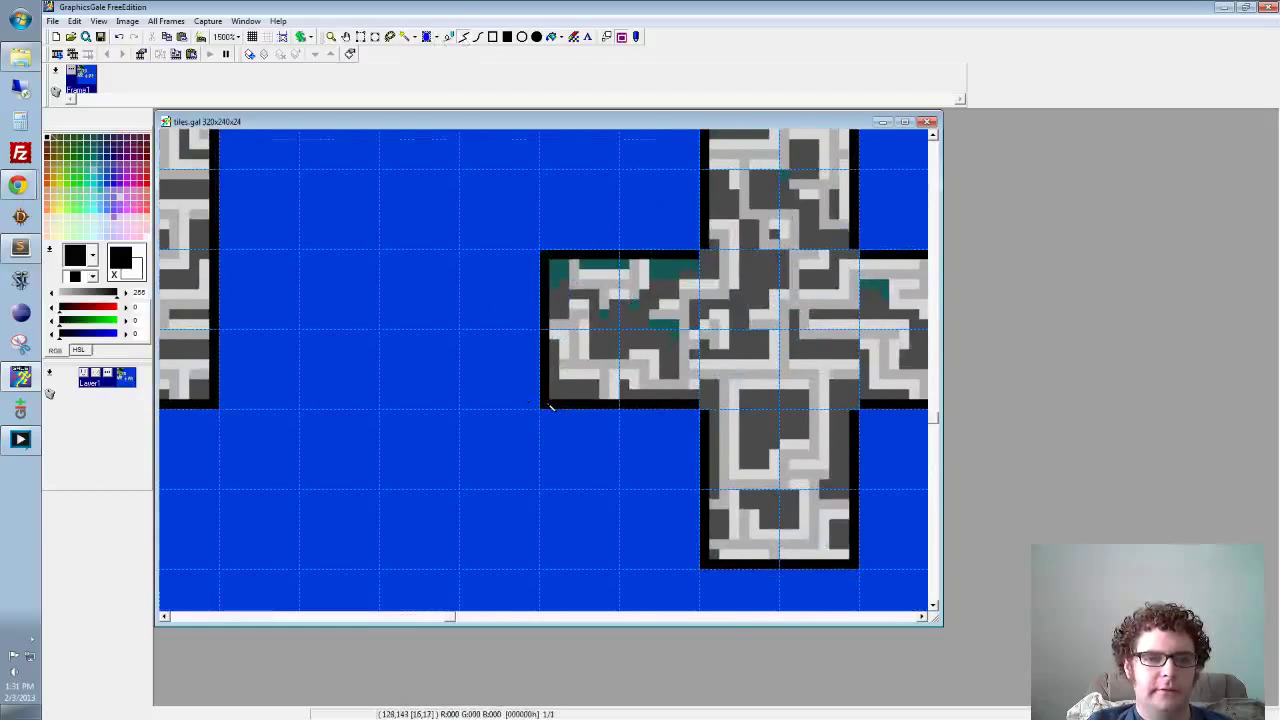
pyautogui.moveTo(538, 407)
pyautogui.mouseDown()
pyautogui.moveTo(380, 351)
pyautogui.moveTo(385, 336)
pyautogui.mouseUp()
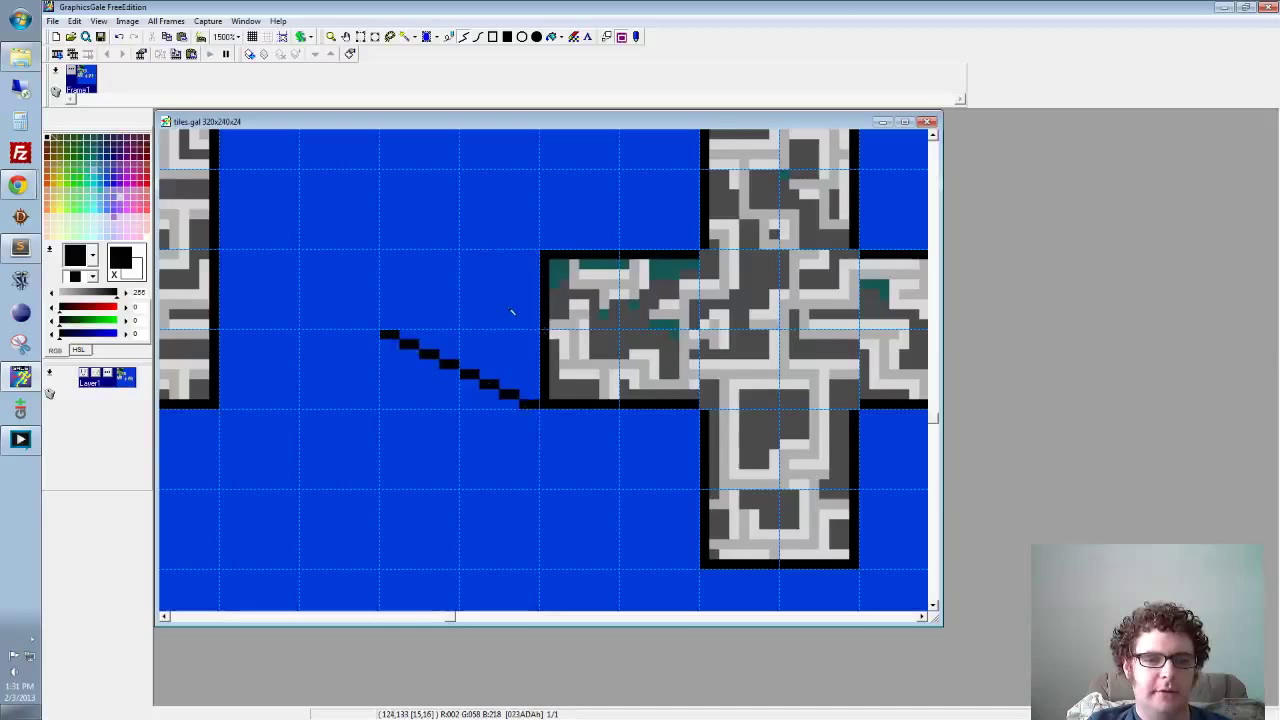
pyautogui.scroll(1, 511, 312)
pyautogui.moveTo(535, 295)
pyautogui.mouseDown()
pyautogui.moveTo(385, 228)
pyautogui.moveTo(386, 384)
pyautogui.mouseUp()
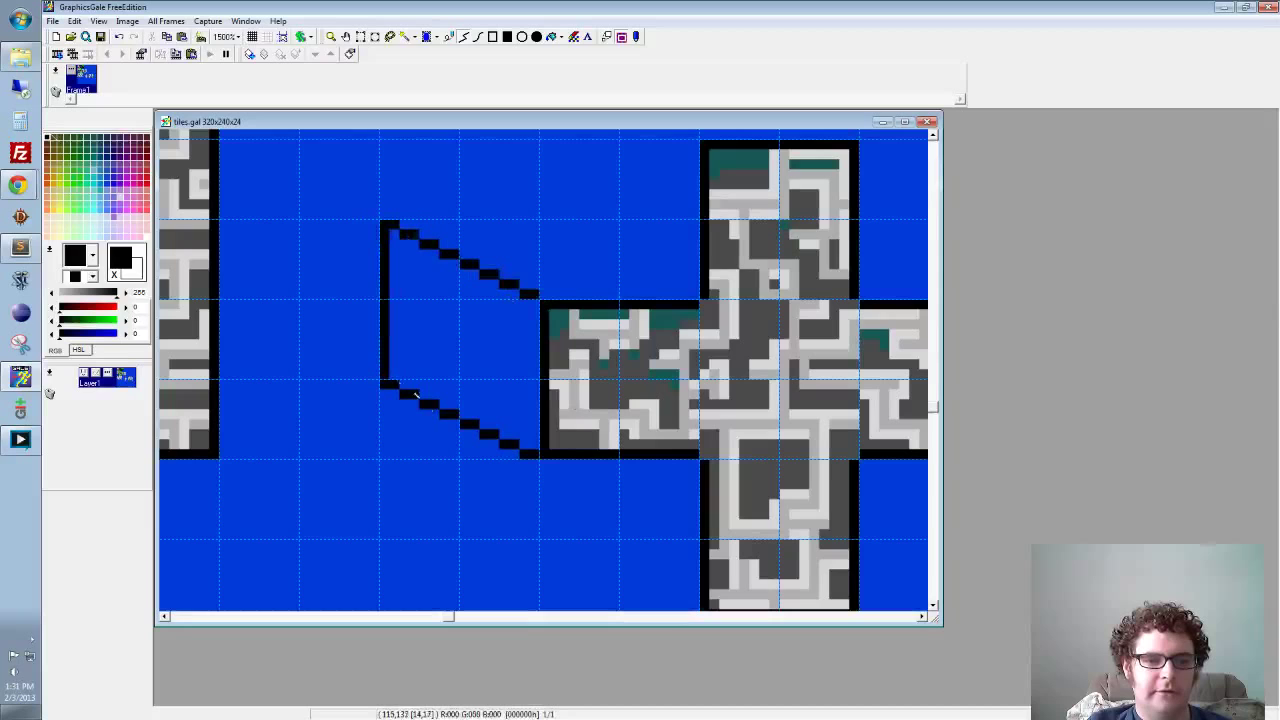
# Step: Outline the left arm's top face with a parallel diagonal from its inner corner and a horizontal back edge
pyautogui.moveTo(502, 272)
pyautogui.mouseDown()
pyautogui.moveTo(481, 321)
pyautogui.moveTo(453, 342)
pyautogui.mouseUp()
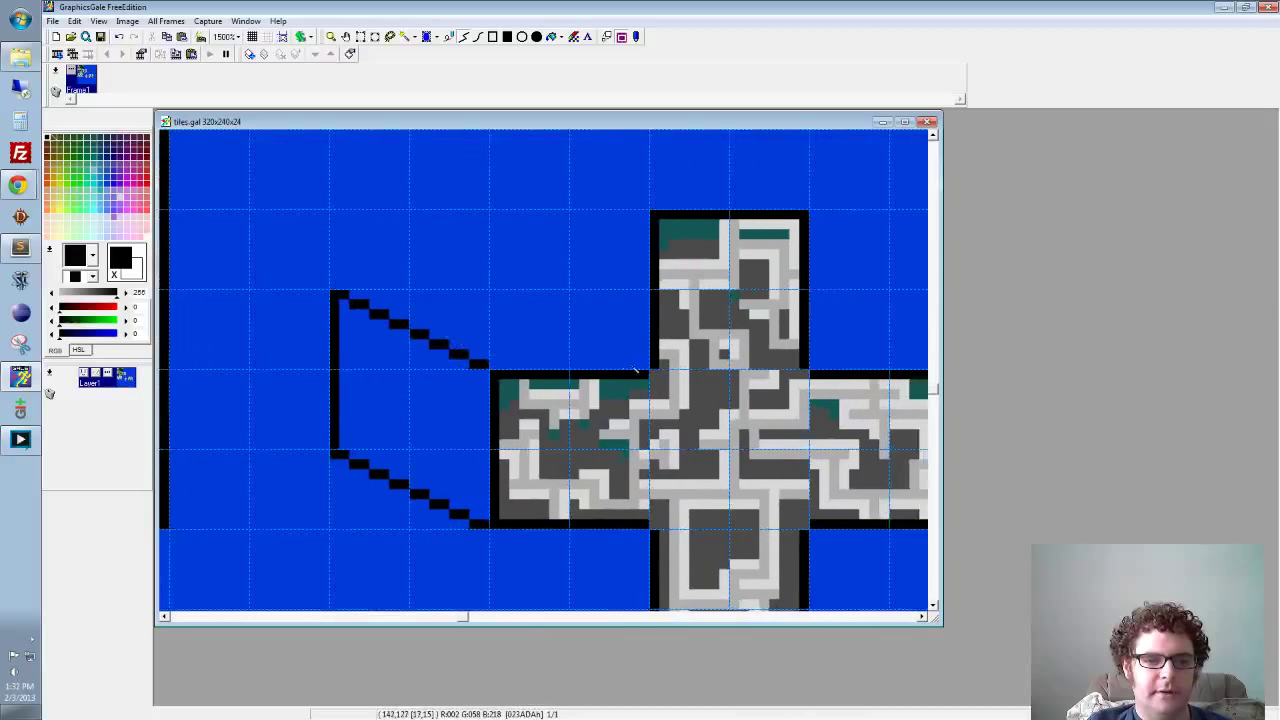
pyautogui.moveTo(652, 370); pyautogui.dragTo(494, 298)
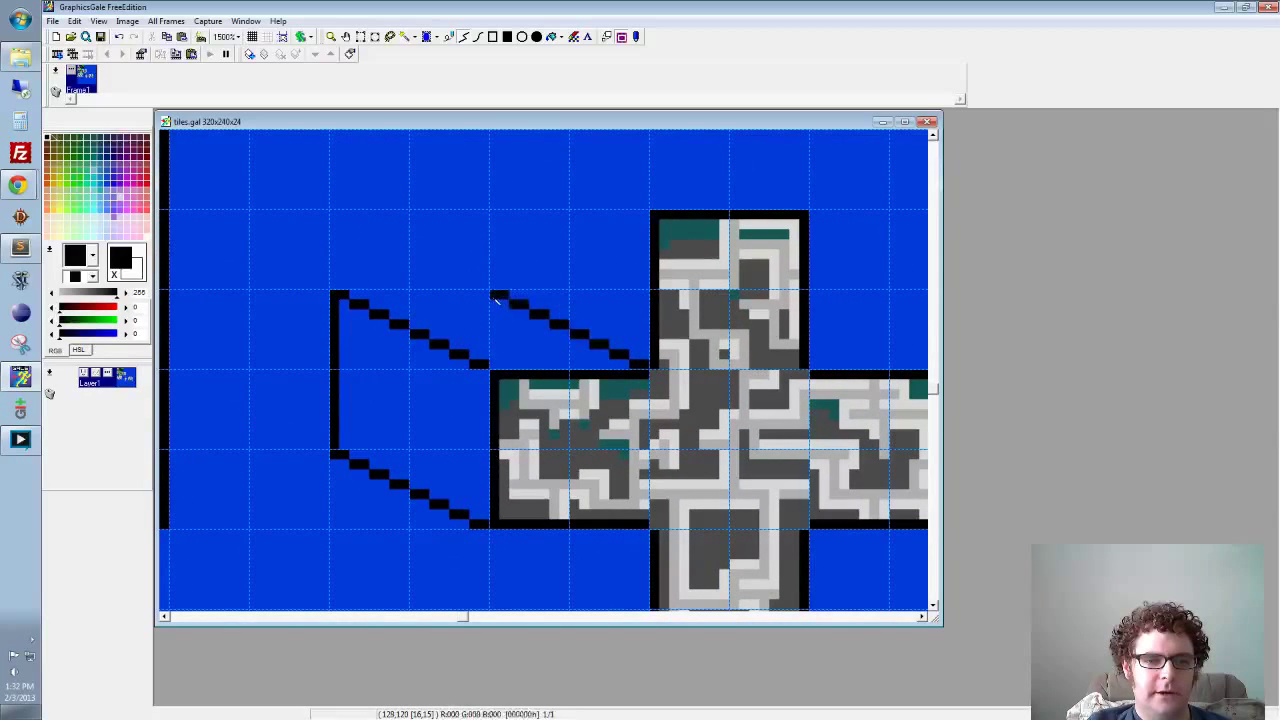
pyautogui.moveTo(356, 298); pyautogui.dragTo(483, 297)
# Step: Outline the side face of the cross's upper arm with a diagonal from its upper-left corner and a vertical back edge
pyautogui.moveTo(590, 286); pyautogui.dragTo(570, 355)
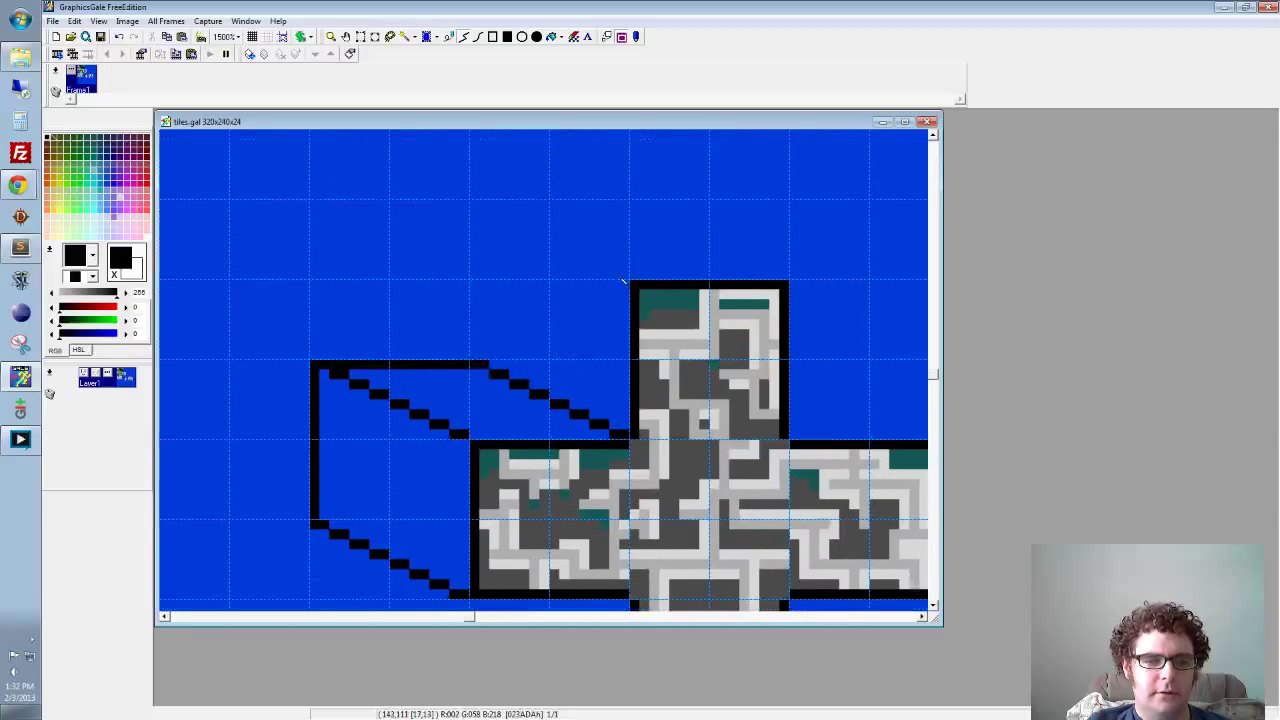
pyautogui.moveTo(628, 277); pyautogui.dragTo(476, 210)
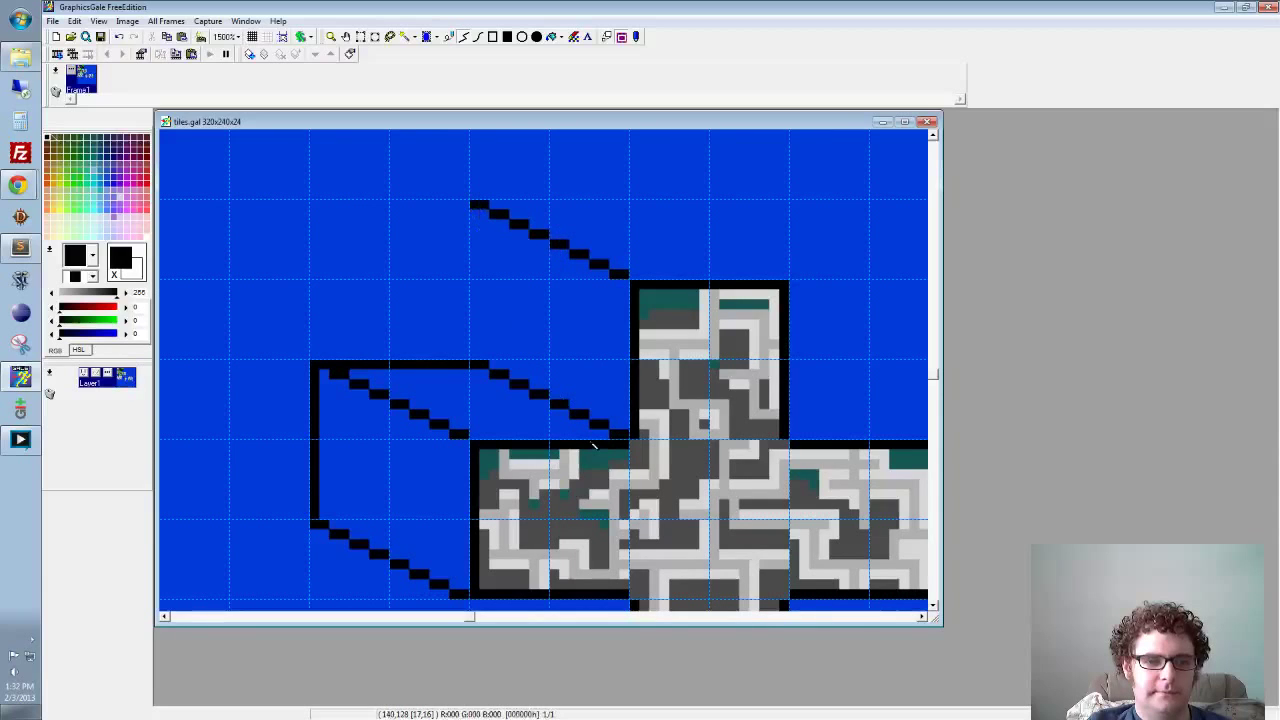
pyautogui.moveTo(481, 217); pyautogui.dragTo(476, 357)
# Step: Outline the upper arm's top face with a diagonal from its upper-right corner and a horizontal back edge
pyautogui.hscroll(3, 520, 330)
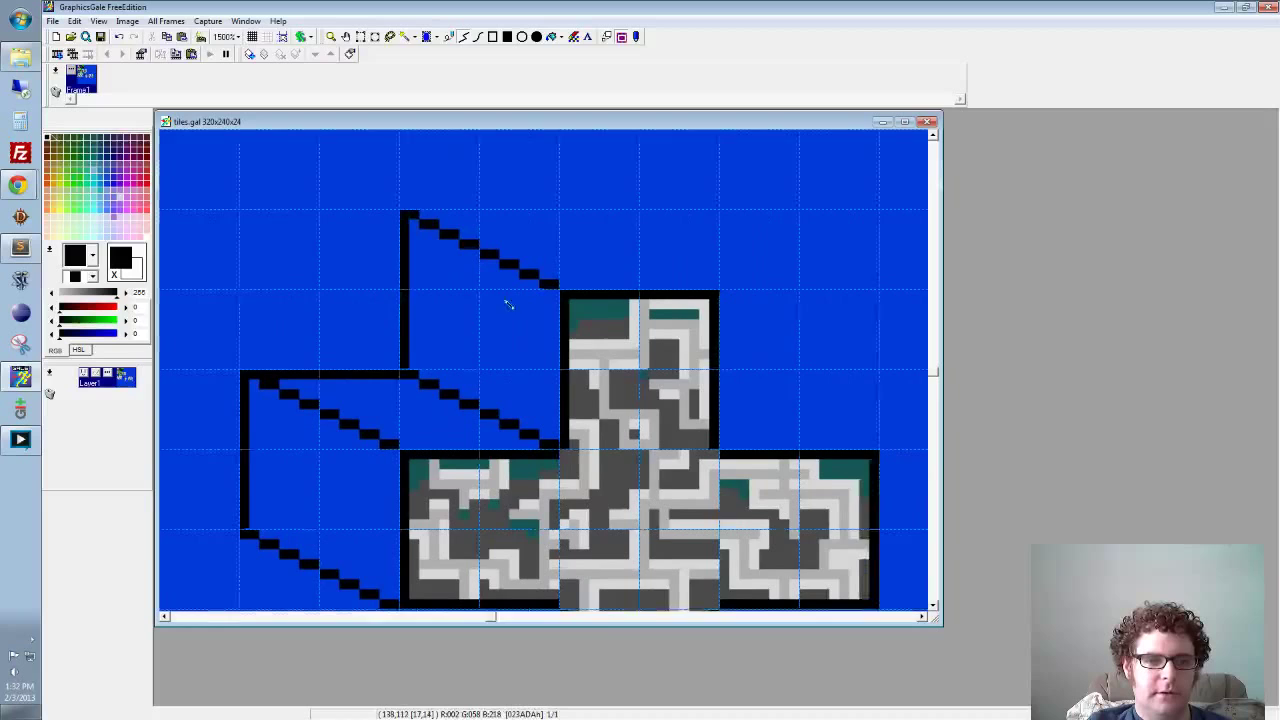
pyautogui.moveTo(486, 206); pyautogui.dragTo(634, 279)
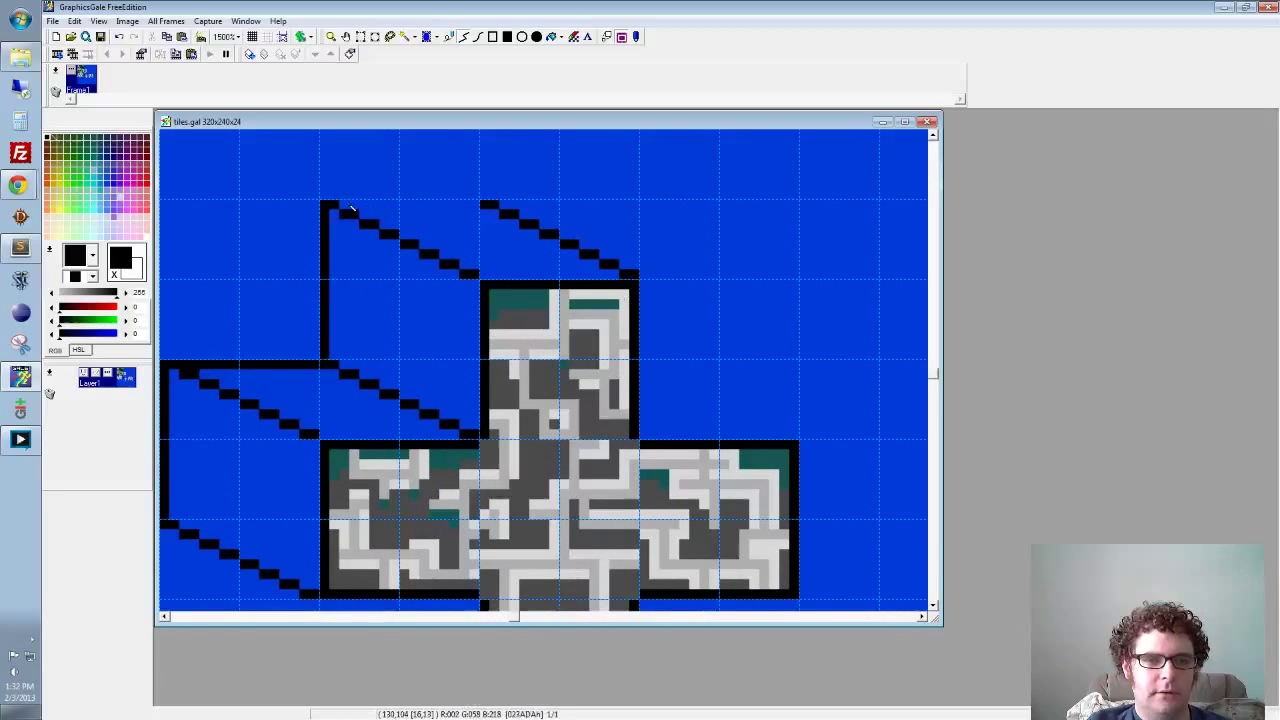
pyautogui.moveTo(350, 208); pyautogui.dragTo(476, 208)
# Step: Outline the lower arm's side face with a diagonal from its lower-left corner and a vertical edge up to the left arm
pyautogui.moveTo(400, 345); pyautogui.dragTo(491, 226)
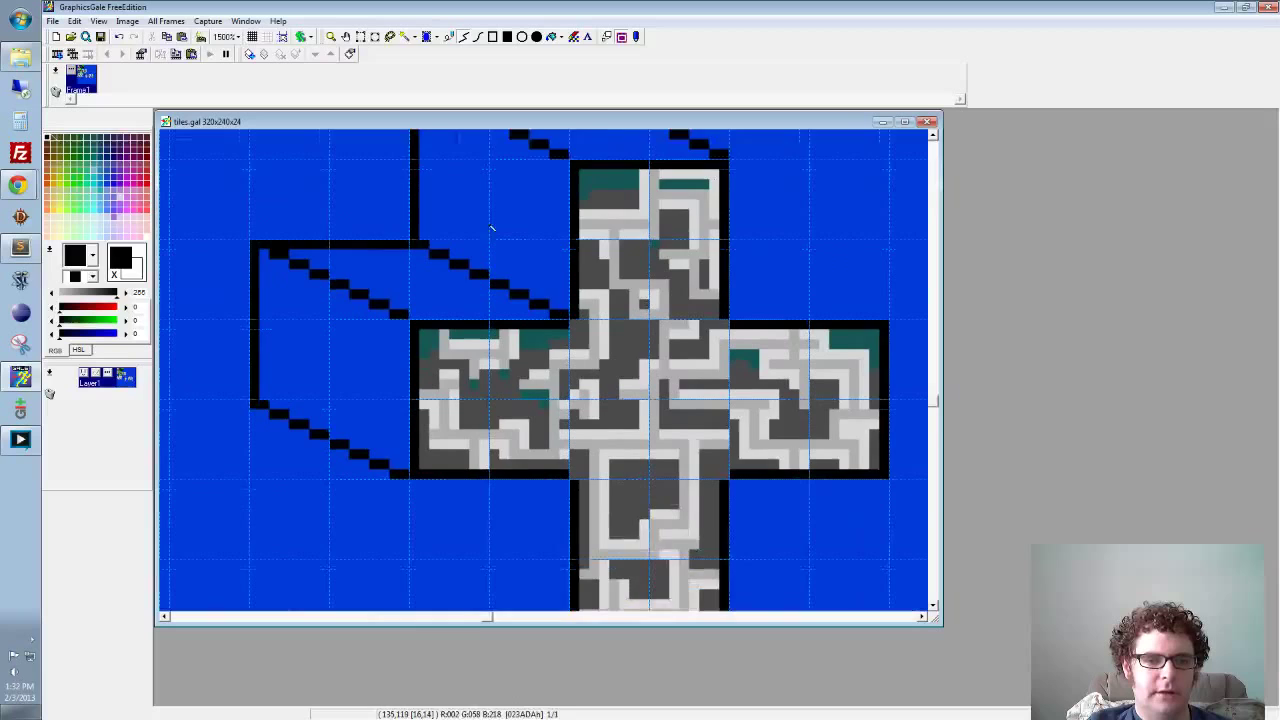
pyautogui.moveTo(482, 402); pyautogui.dragTo(540, 232)
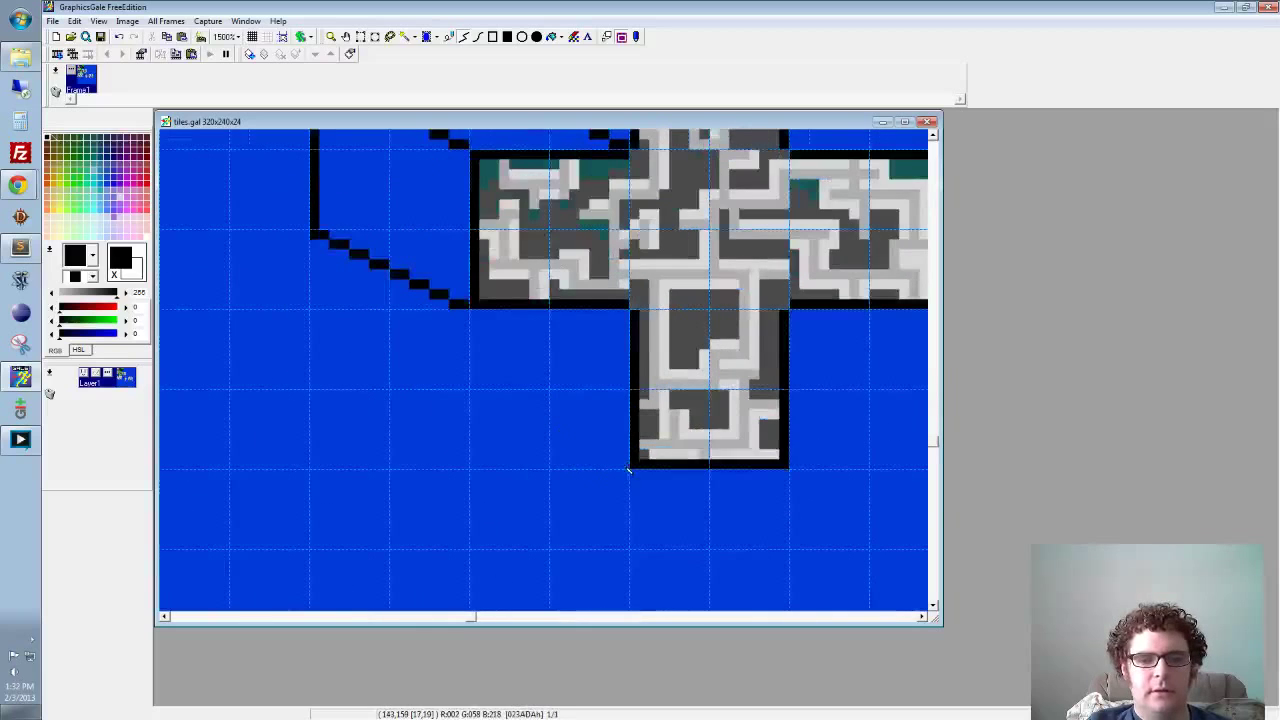
pyautogui.moveTo(628, 469)
pyautogui.mouseDown()
pyautogui.moveTo(544, 444)
pyautogui.moveTo(486, 416)
pyautogui.moveTo(476, 396)
pyautogui.mouseUp()
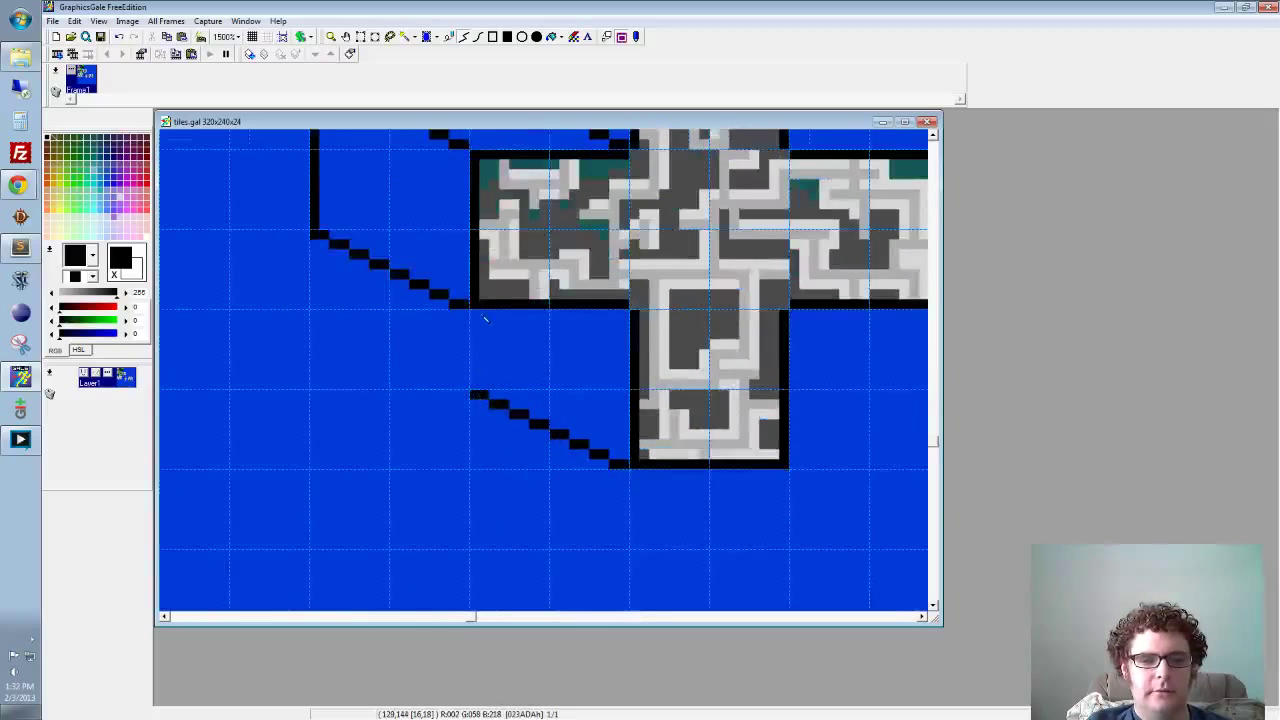
pyautogui.moveTo(478, 318); pyautogui.dragTo(479, 383)
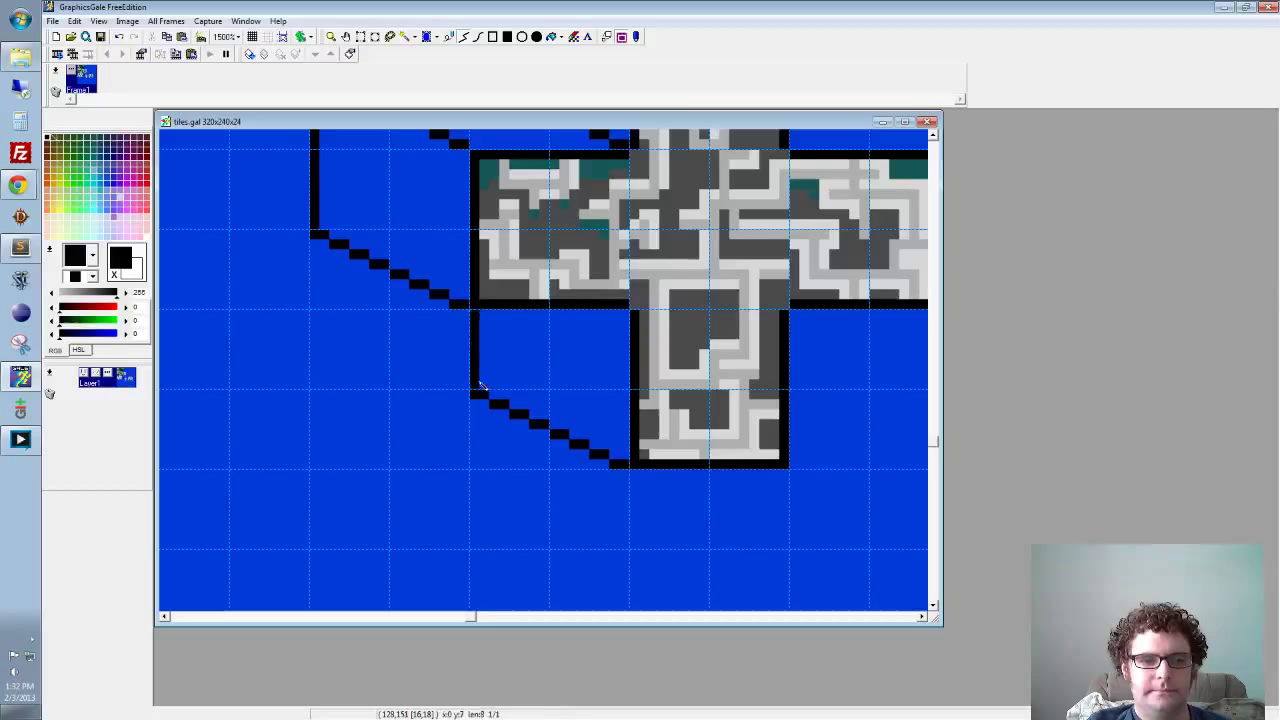
# Step: Draw the diagonal top edge from the right arm's upper-right corner back to the upper arm
pyautogui.moveTo(591, 345); pyautogui.dragTo(608, 451)
pyautogui.moveTo(886, 211); pyautogui.dragTo(663, 290)
pyautogui.moveTo(728, 328); pyautogui.dragTo(580, 260)
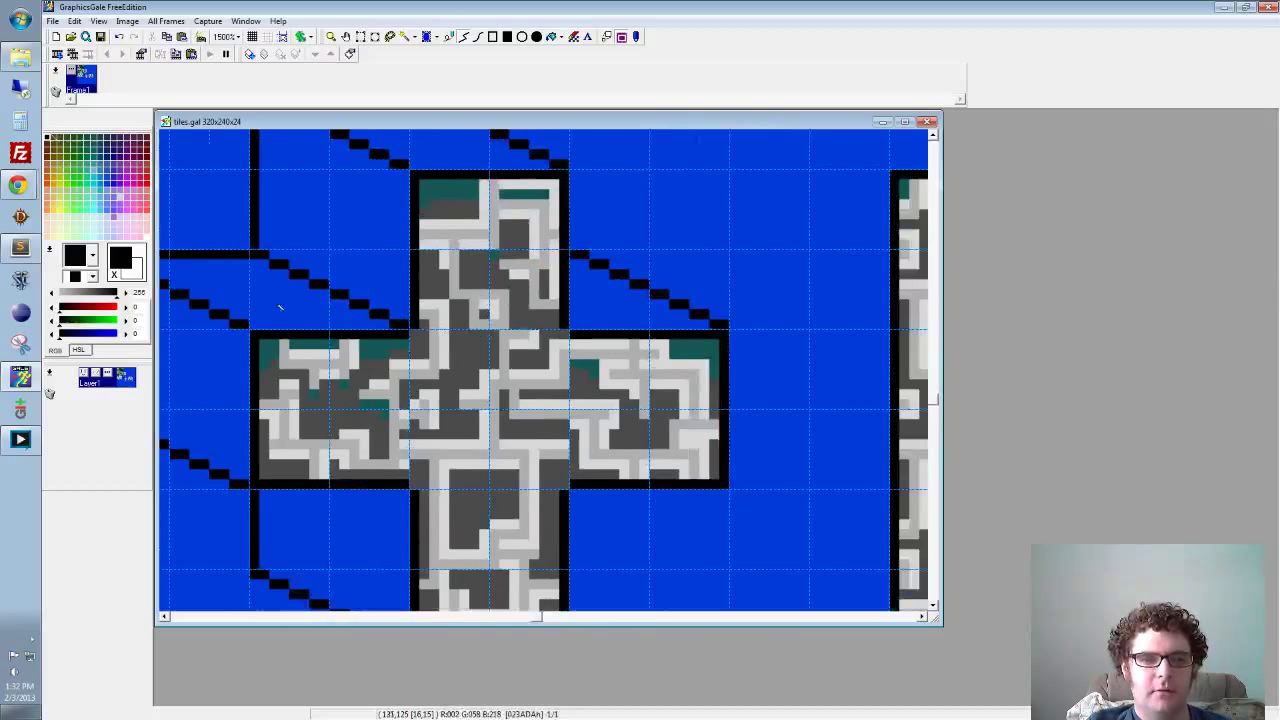
# Step: Draw a black diagonal from the square brick block's lower-left corner, about 16 pixels left and 8 up
pyautogui.moveTo(280, 307); pyautogui.dragTo(431, 300)
pyautogui.moveTo(466, 251); pyautogui.dragTo(348, 177)
pyautogui.moveTo(734, 319); pyautogui.dragTo(714, 359)
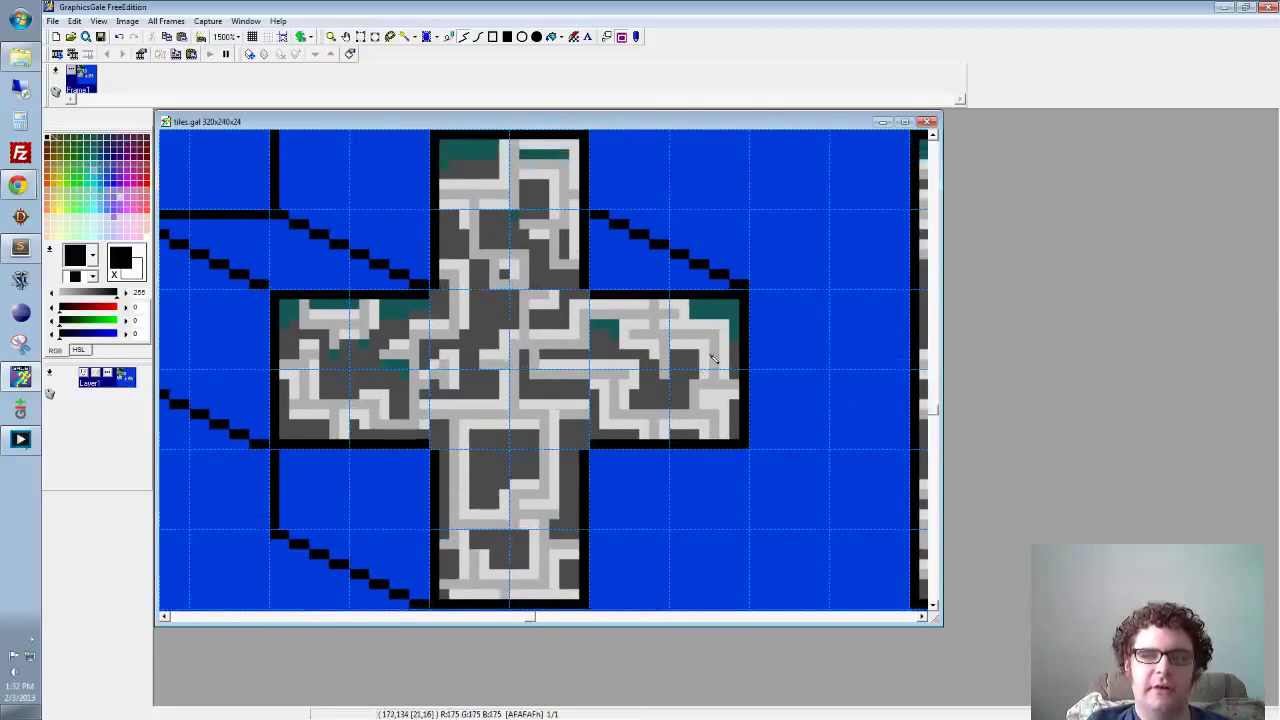
pyautogui.click(331, 37)
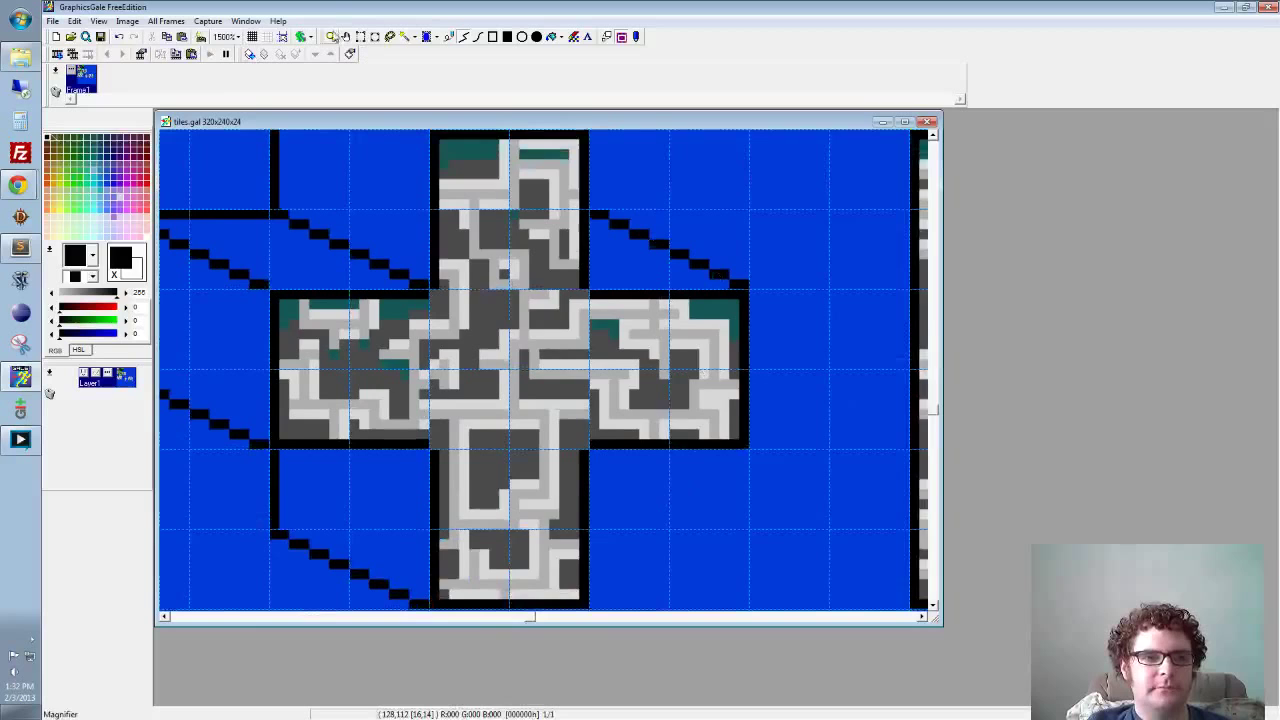
pyautogui.rightClick(631, 321)
pyautogui.moveTo(784, 382); pyautogui.dragTo(542, 357)
pyautogui.click(542, 289)
pyautogui.scroll(-5, 530, 410)
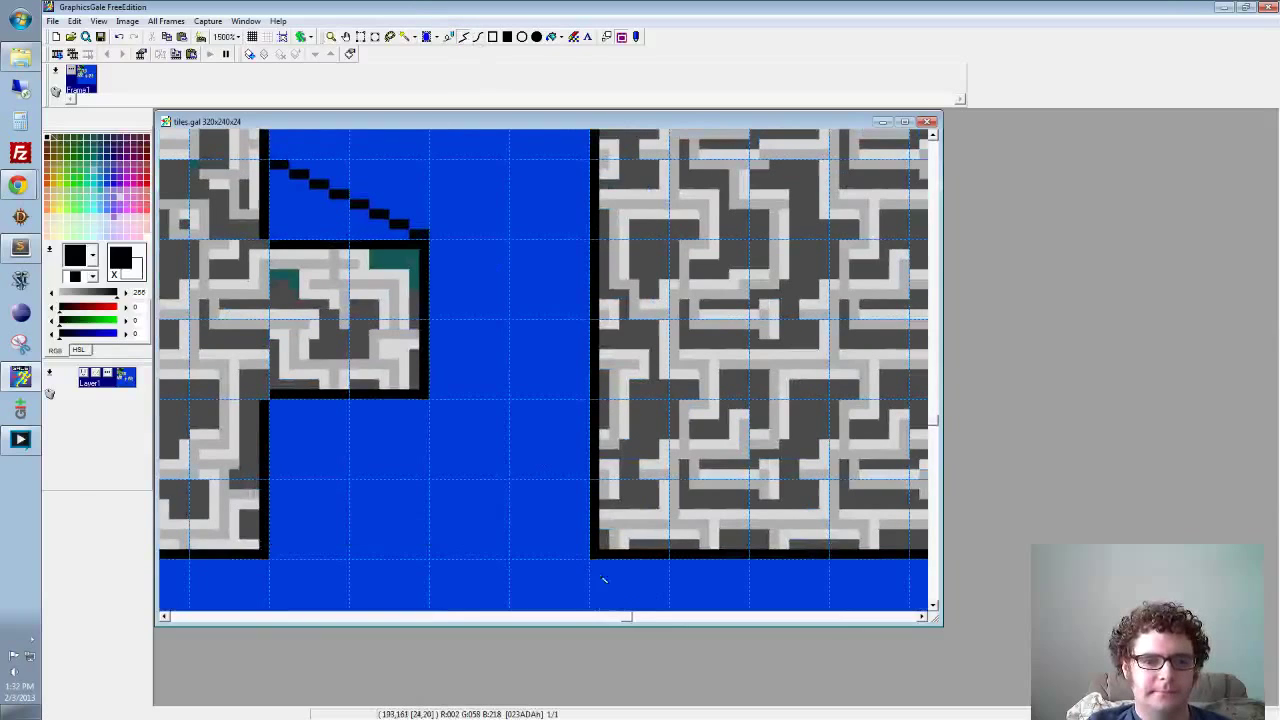
pyautogui.moveTo(585, 562); pyautogui.dragTo(437, 490)
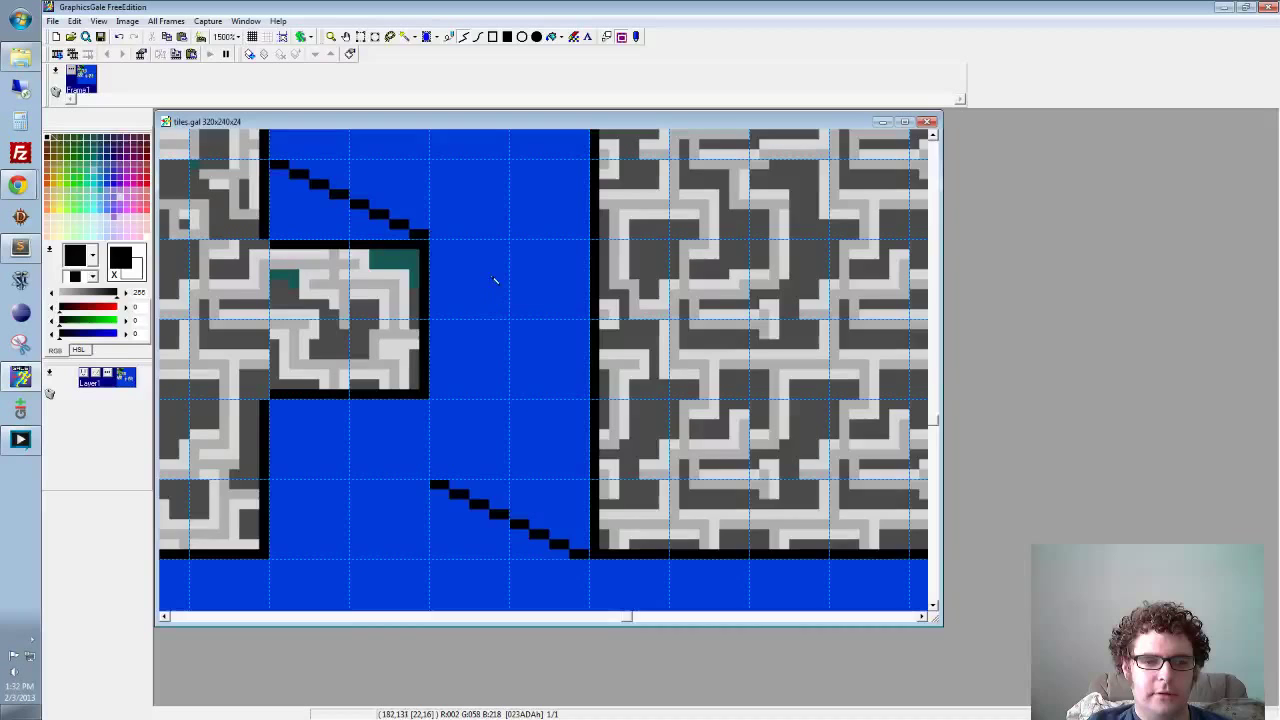
# Step: Draw a matching diagonal from the square block's upper-left corner and join both diagonals with a vertical edge, removing the stray stroke
pyautogui.moveTo(496, 281); pyautogui.dragTo(513, 434)
pyautogui.moveTo(580, 228)
pyautogui.mouseDown()
pyautogui.moveTo(598, 338)
pyautogui.moveTo(517, 311)
pyautogui.moveTo(455, 264)
pyautogui.mouseUp()
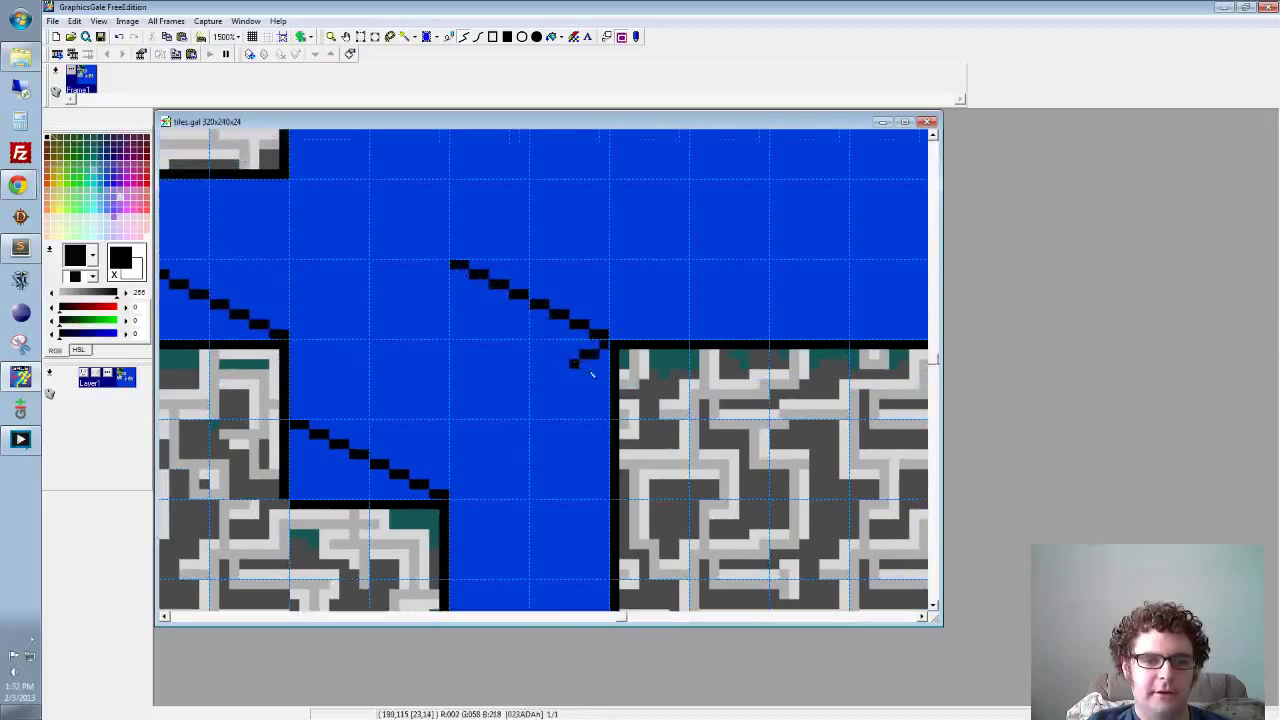
pyautogui.moveTo(612, 335)
pyautogui.mouseDown()
pyautogui.moveTo(585, 296)
pyautogui.moveTo(601, 340)
pyautogui.mouseUp()
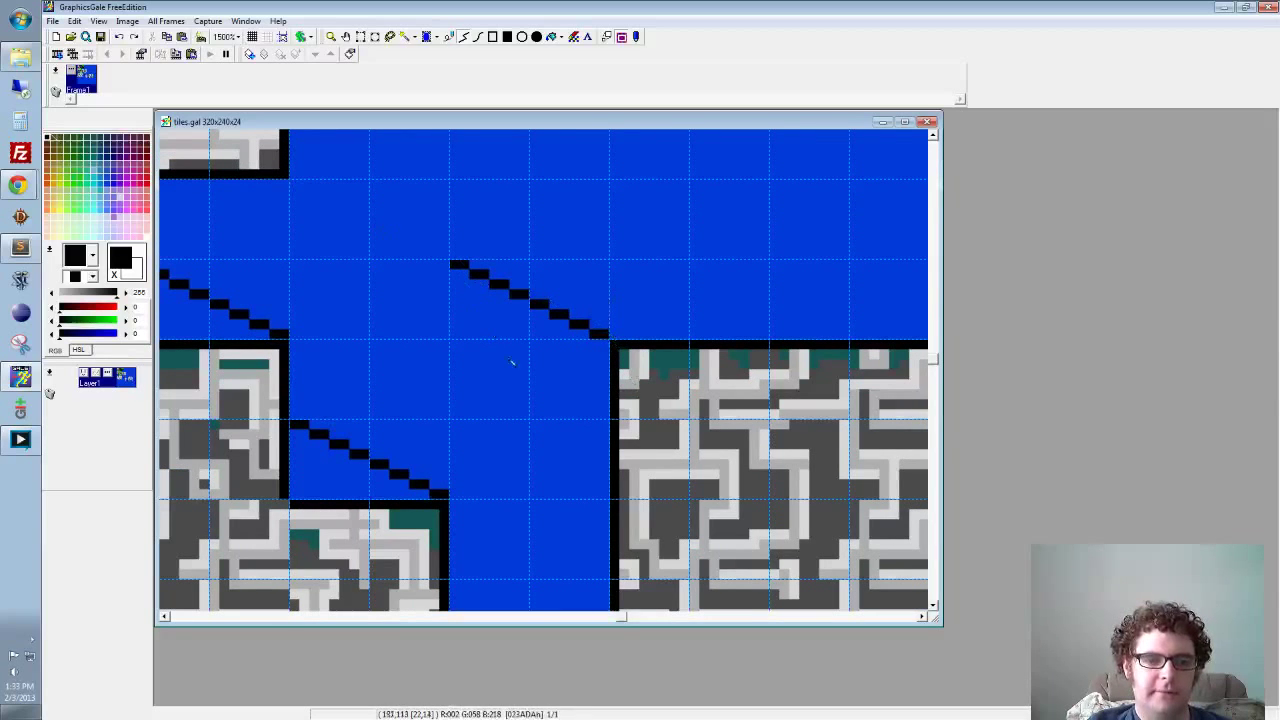
pyautogui.moveTo(512, 362); pyautogui.dragTo(565, 398)
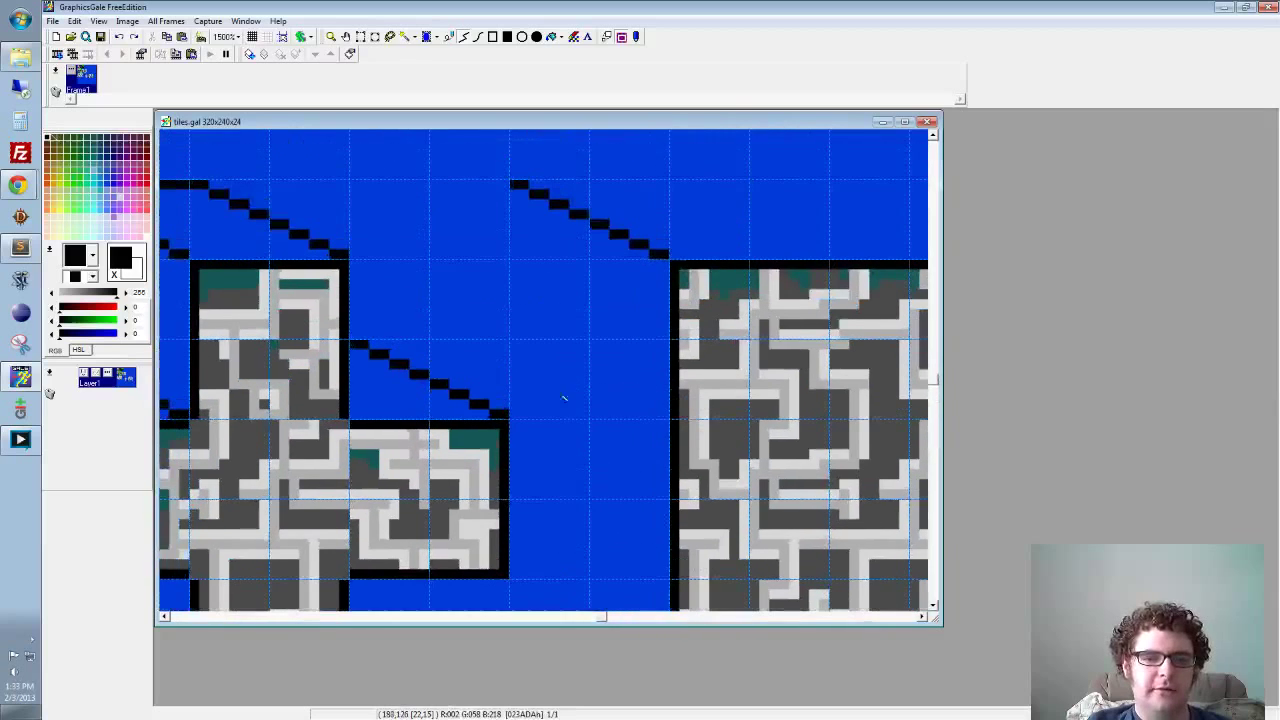
pyautogui.moveTo(520, 196)
pyautogui.mouseDown()
pyautogui.moveTo(557, 423)
pyautogui.moveTo(524, 535)
pyautogui.moveTo(566, 443)
pyautogui.moveTo(575, 276)
pyautogui.moveTo(556, 371)
pyautogui.mouseUp()
# Step: Complete the square block's top face with a diagonal from its upper-right corner and a horizontal back edge
pyautogui.moveTo(648, 230); pyautogui.dragTo(628, 460)
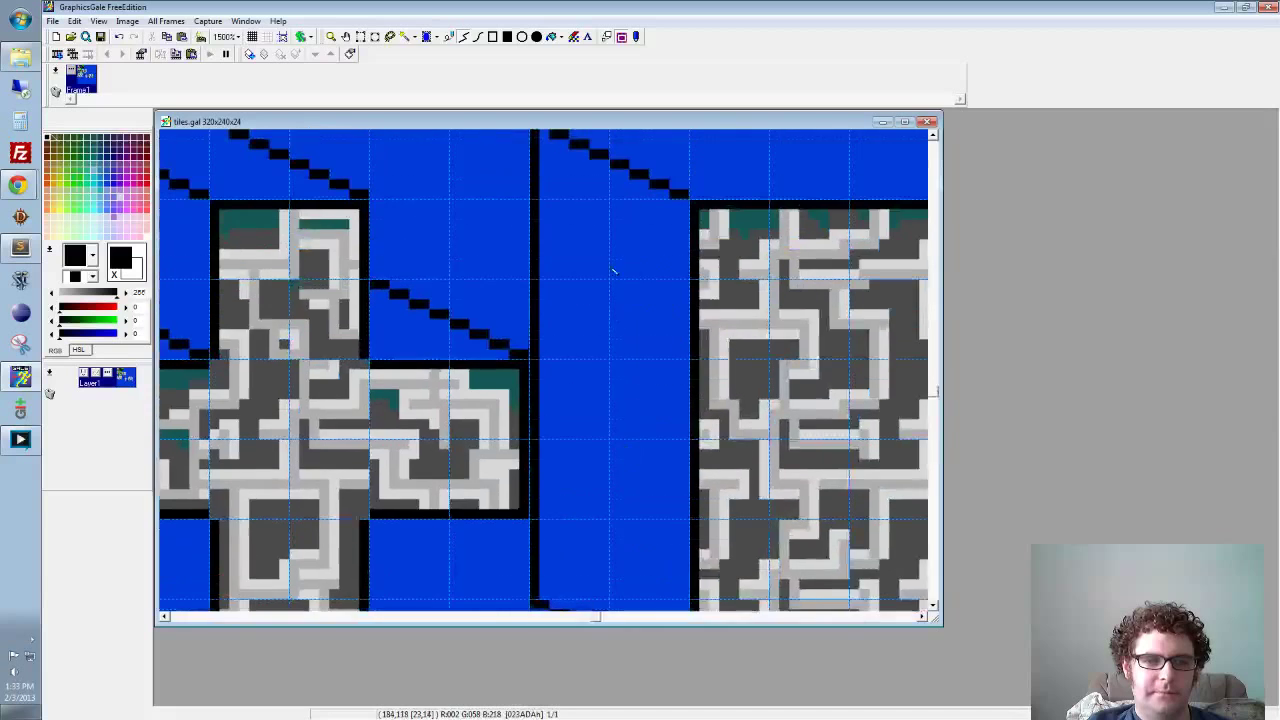
pyautogui.moveTo(614, 271); pyautogui.dragTo(589, 431)
pyautogui.moveTo(666, 286); pyautogui.dragTo(418, 254)
pyautogui.moveTo(620, 271); pyautogui.dragTo(560, 292)
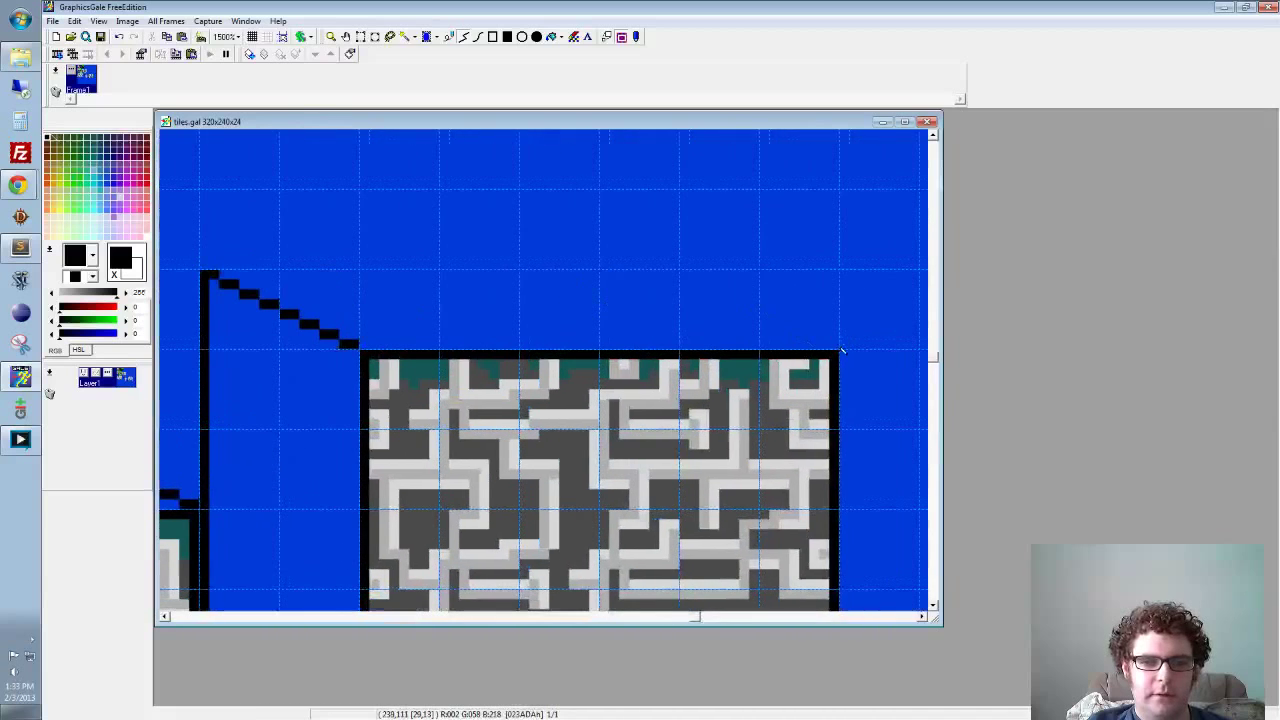
pyautogui.moveTo(843, 350); pyautogui.dragTo(684, 275)
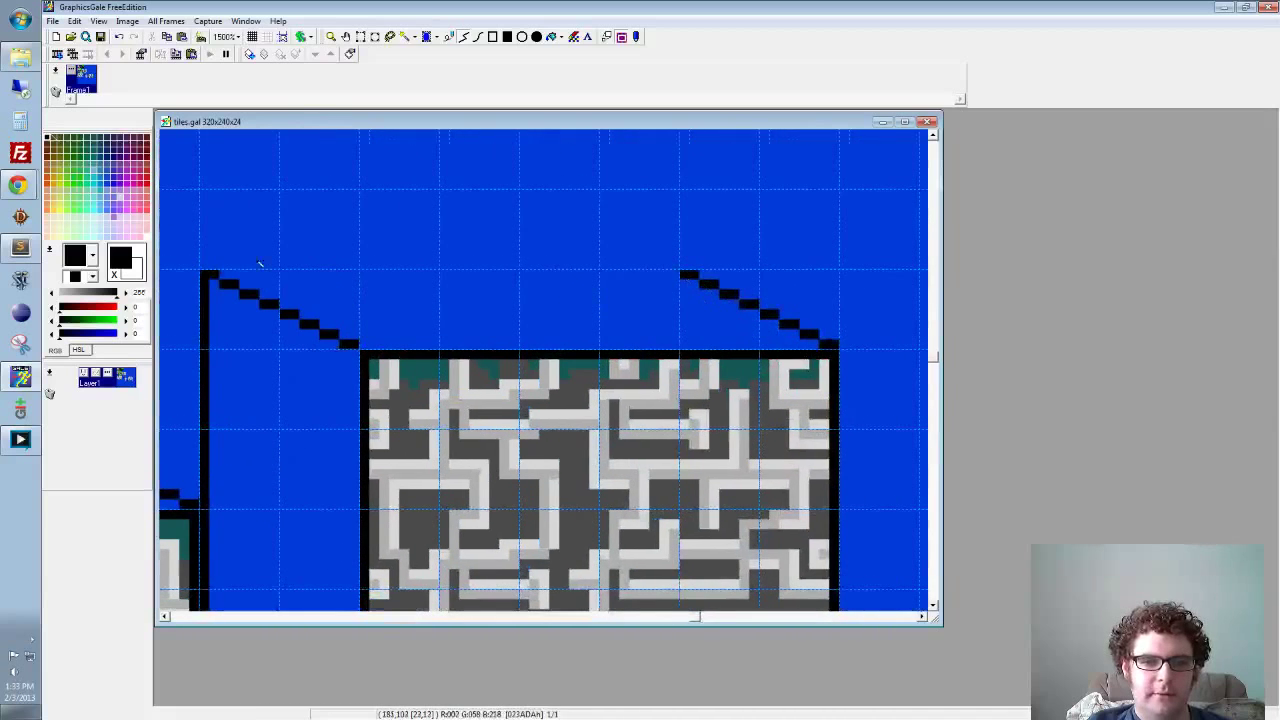
pyautogui.moveTo(210, 275)
pyautogui.mouseDown()
pyautogui.moveTo(557, 294)
pyautogui.moveTo(698, 274)
pyautogui.mouseUp()
# Step: Look over both extruded outlines at 900% magnification and set the canvas grid back to 16x16
pyautogui.moveTo(183, 208); pyautogui.dragTo(383, 157)
pyautogui.moveTo(275, 221); pyautogui.dragTo(426, 149)
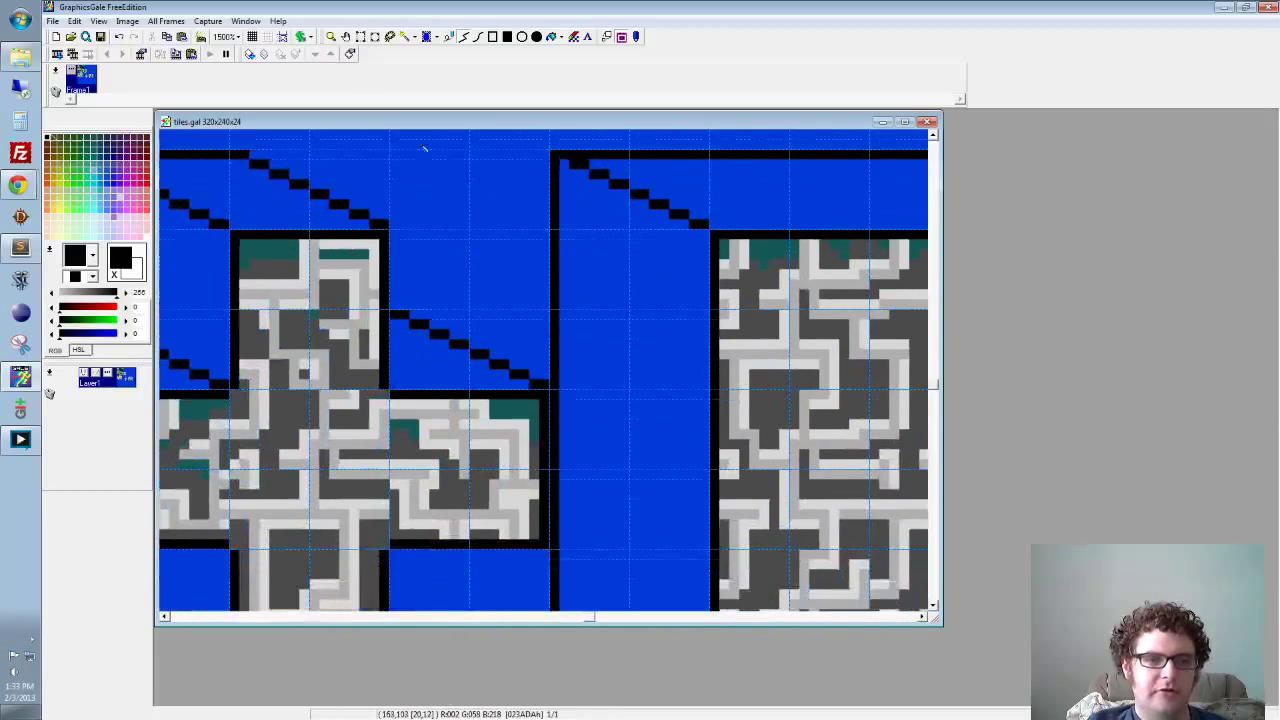
pyautogui.click(333, 37)
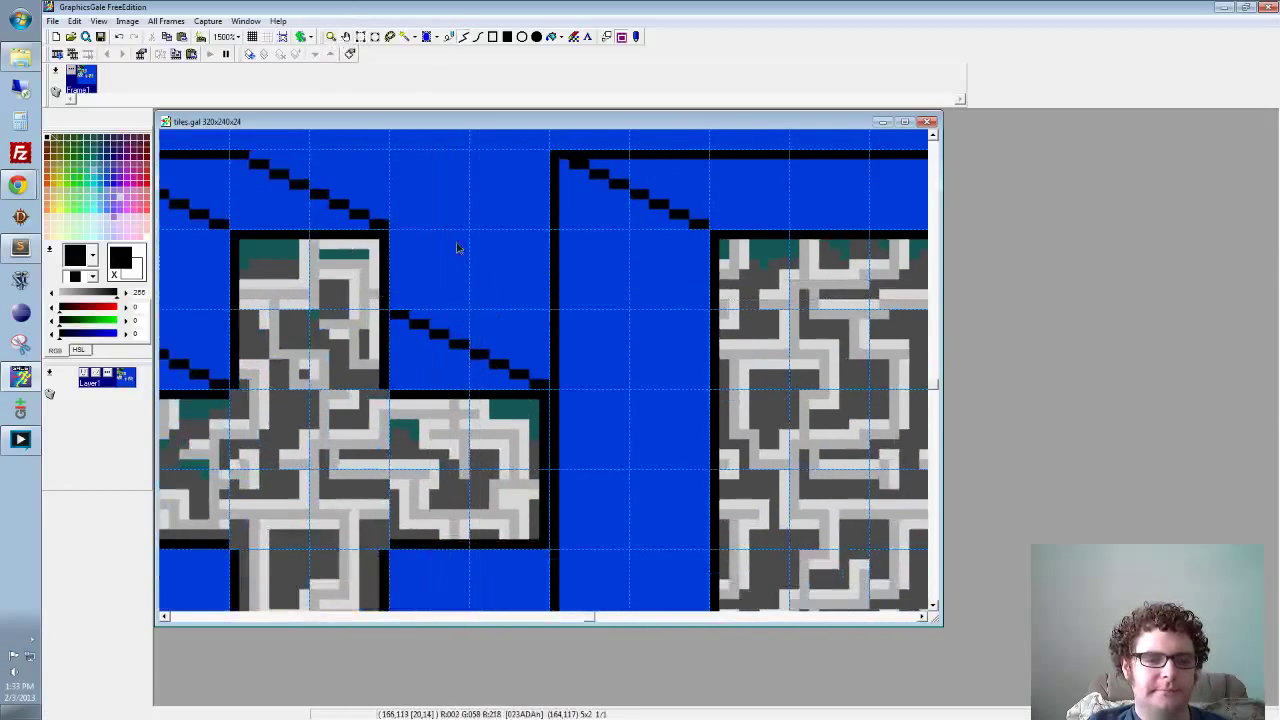
pyautogui.click(332, 38)
pyautogui.scroll(-6, 682, 473)
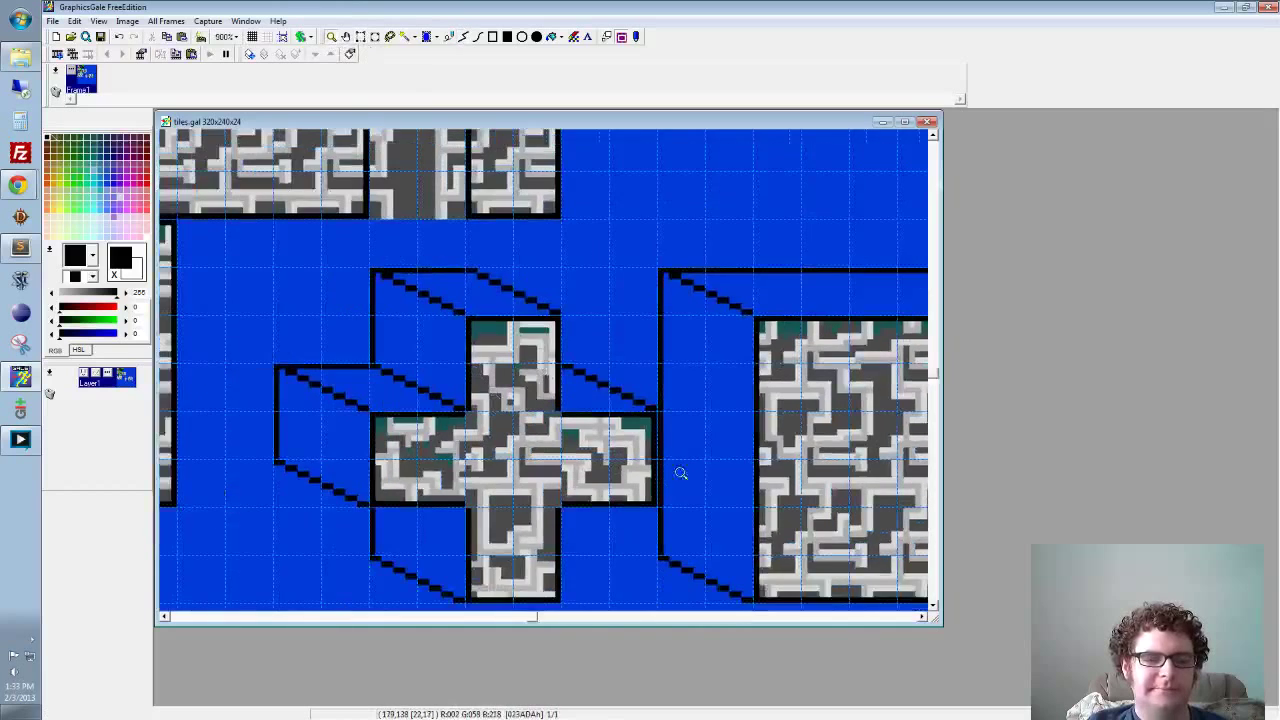
pyautogui.moveTo(683, 426); pyautogui.dragTo(552, 388)
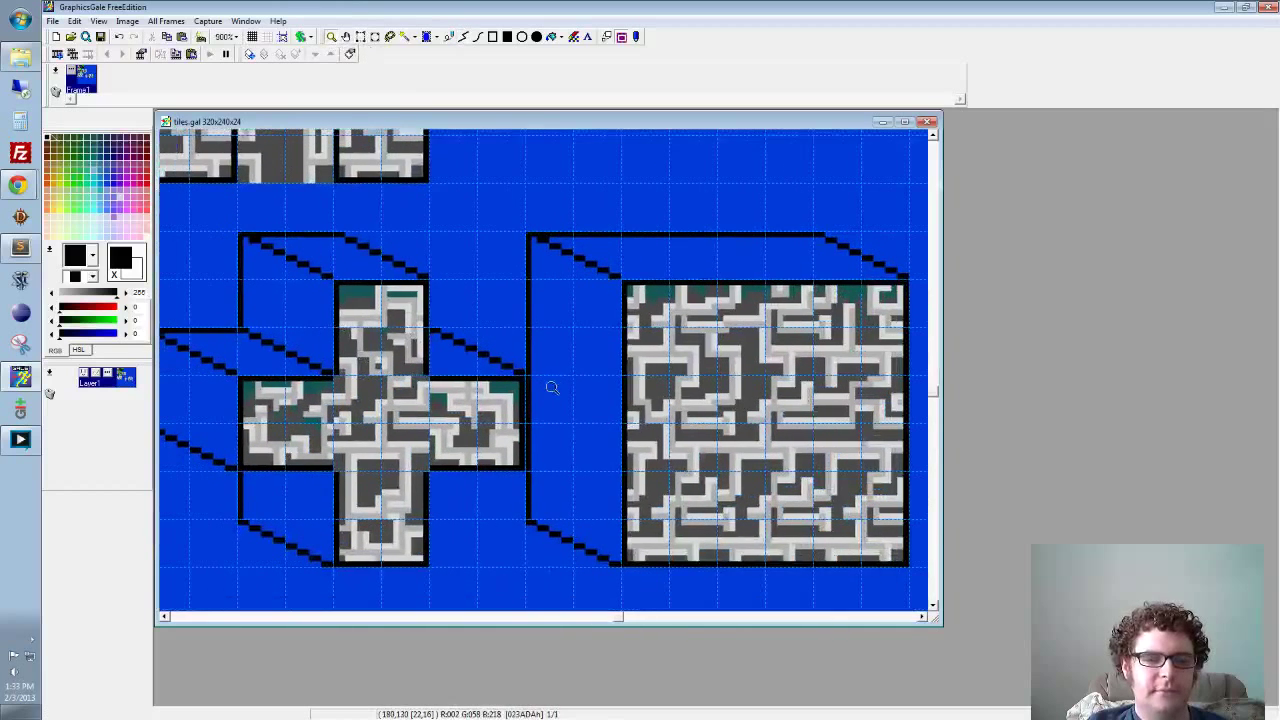
pyautogui.click(272, 38)
pyautogui.click(283, 85)
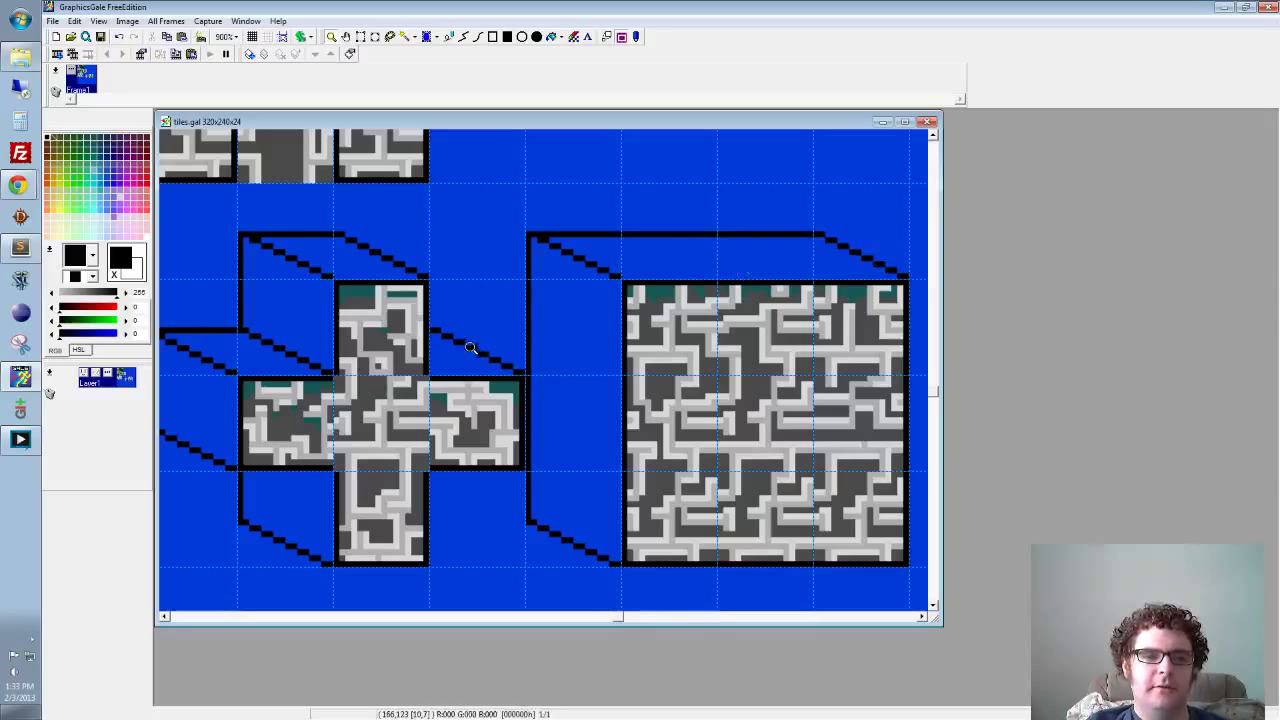
# Step: Select the empty 16x16 grid tile directly left of the upper arm's extruded outline
pyautogui.moveTo(327, 320); pyautogui.dragTo(375, 302)
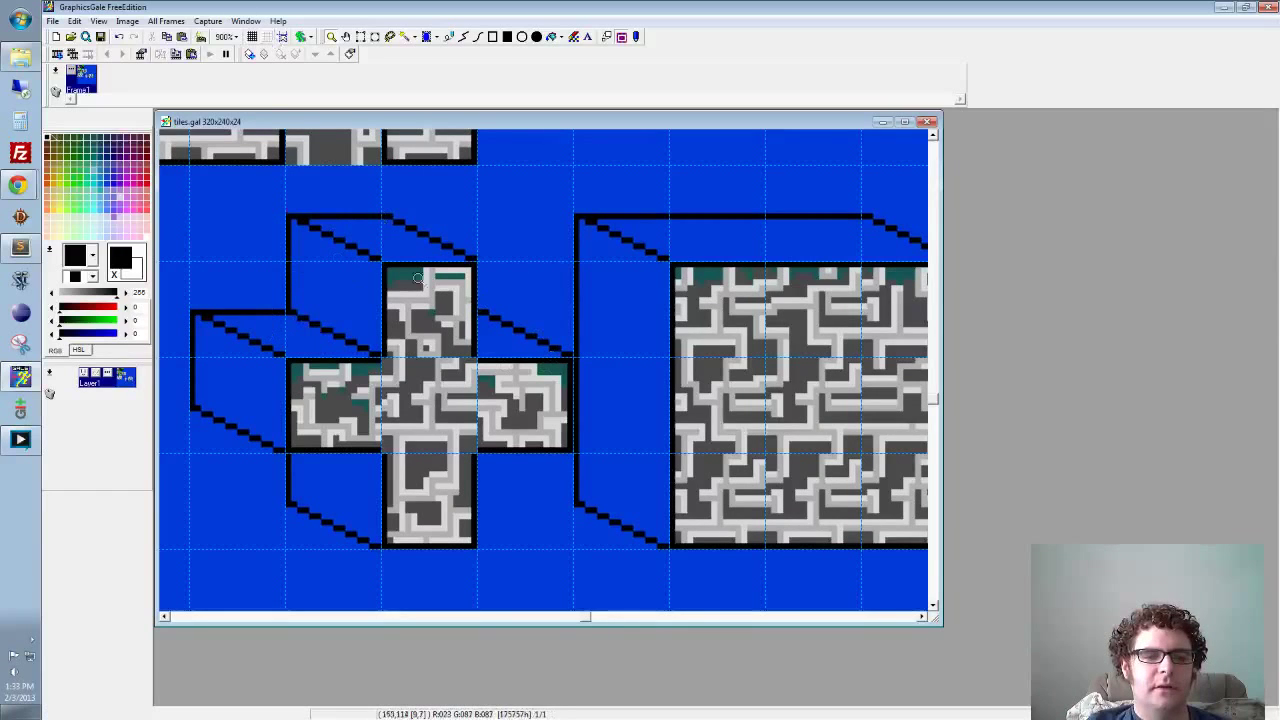
pyautogui.scroll(-3, 430, 306)
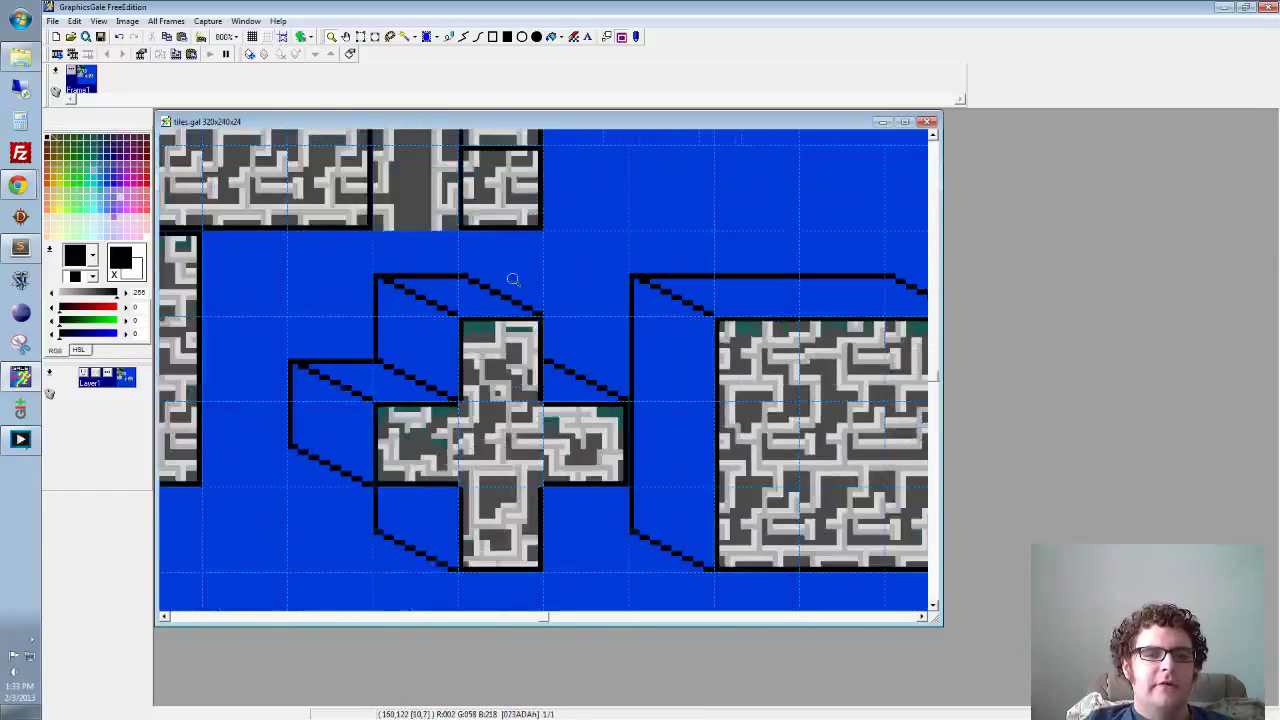
pyautogui.scroll(-2, 592, 482)
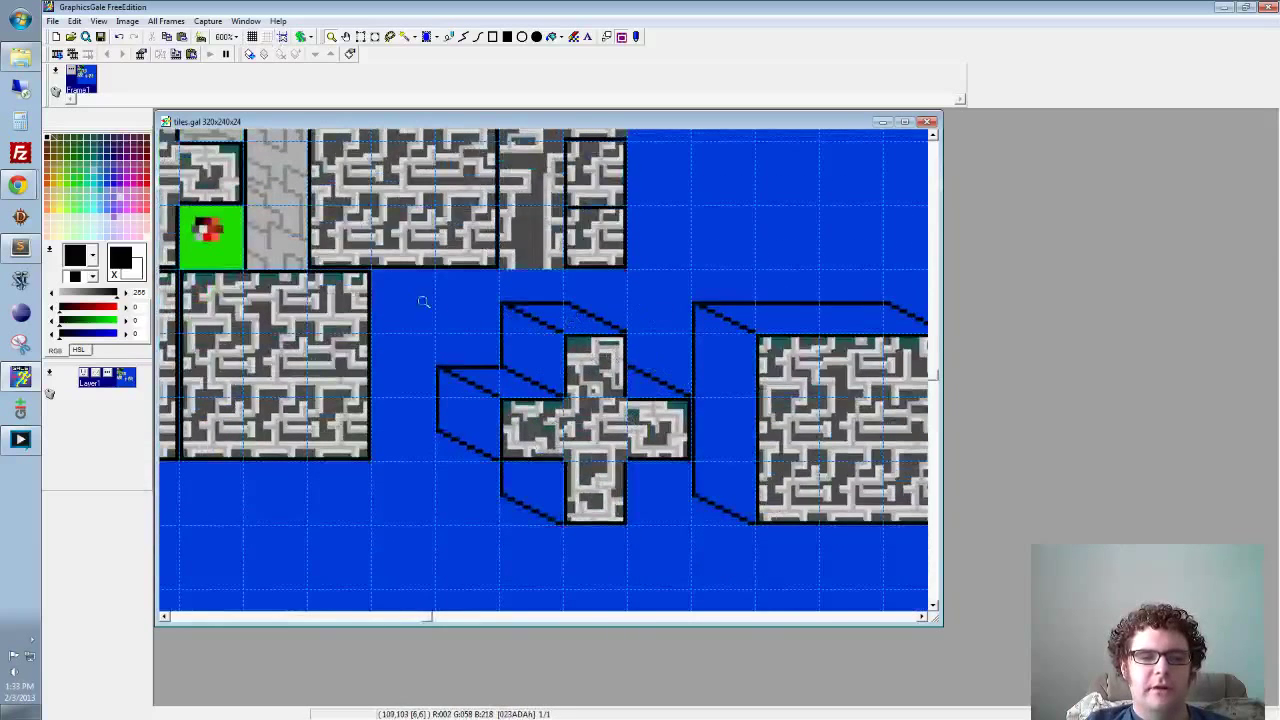
pyautogui.click(361, 36)
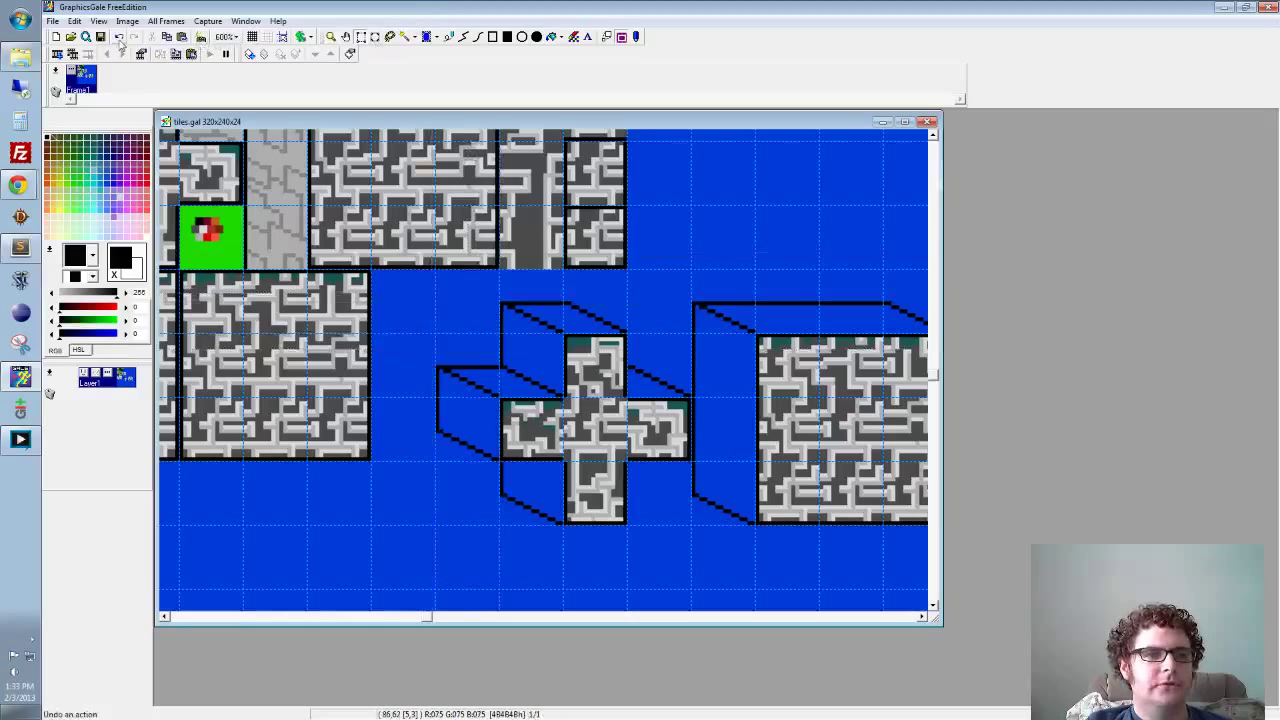
pyautogui.moveTo(436, 270); pyautogui.dragTo(499, 331)
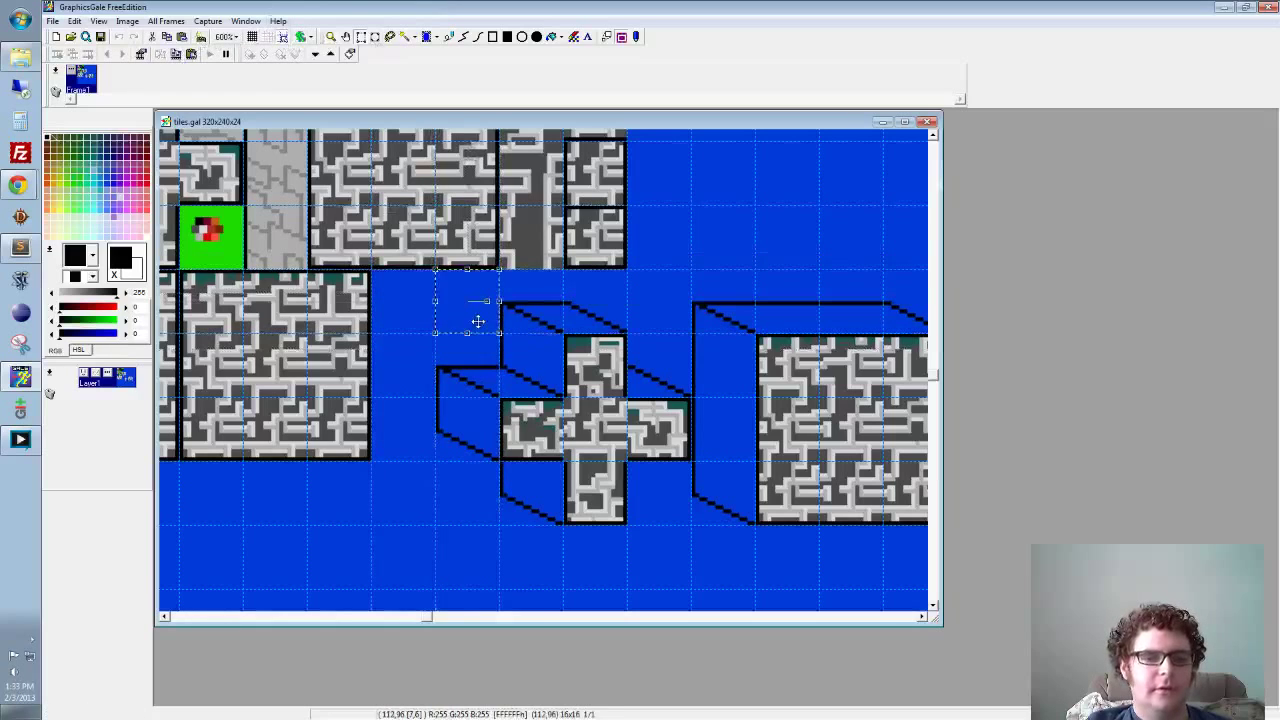
# Step: Clear the selected tile, its left neighbour and the two tiles directly below that neighbour, beside the cross outline
pyautogui.press('Delete')
pyautogui.click(415, 317)
pyautogui.press('Delete')
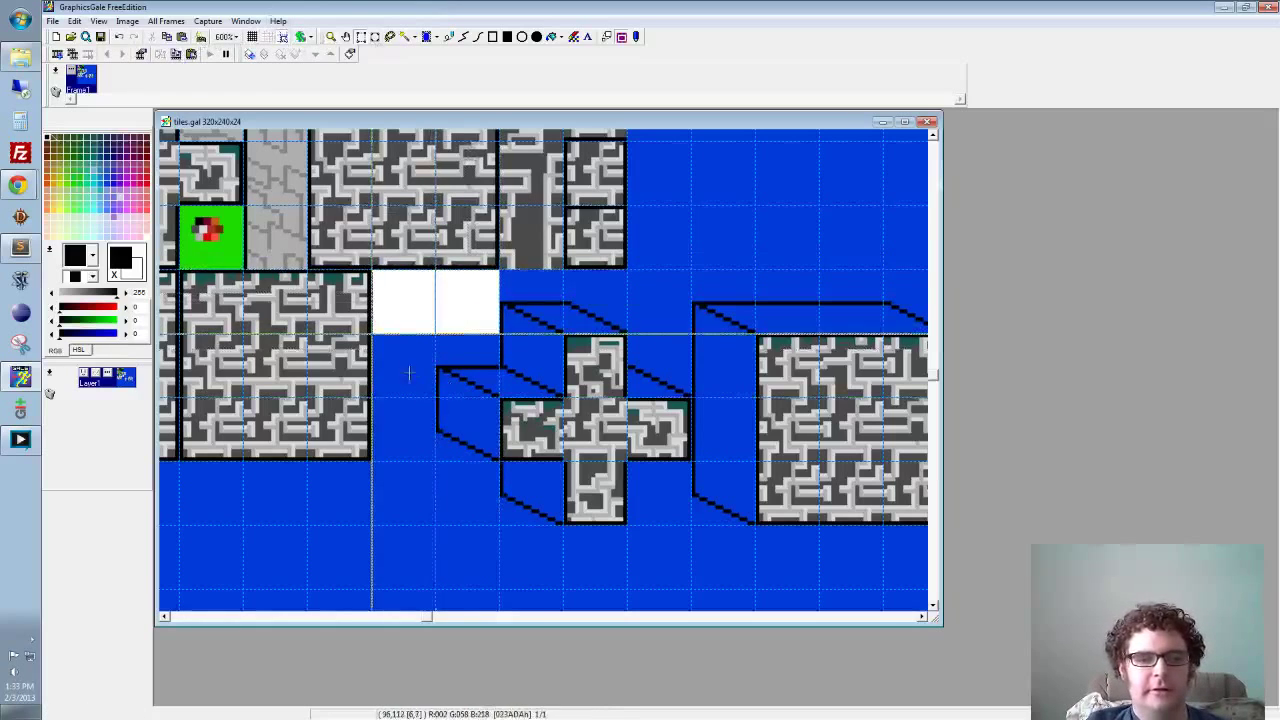
pyautogui.click(408, 374)
pyautogui.press('Delete')
pyautogui.click(420, 436)
pyautogui.press('Delete')
# Step: Clear the three empty corner tiles above the cross's right arm outline, below its right arm and below the left arm's outline
pyautogui.click(666, 314)
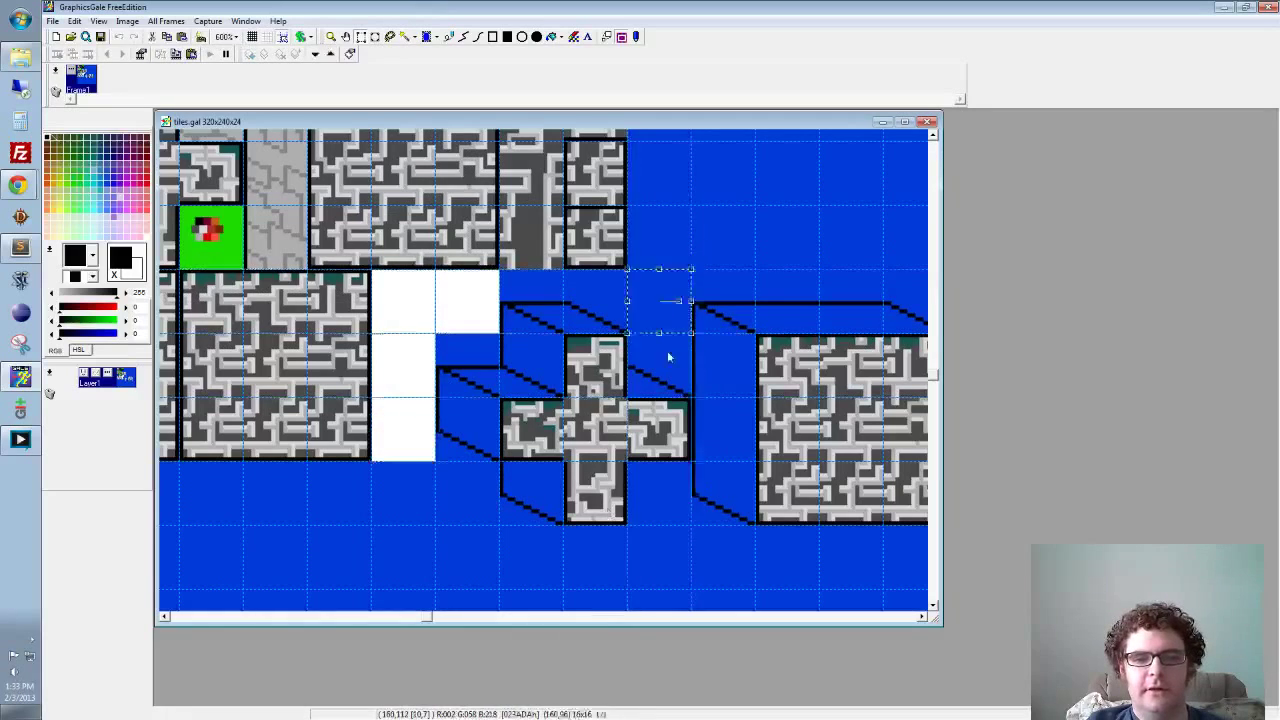
pyautogui.press('Delete')
pyautogui.click(662, 509)
pyautogui.press('Delete')
pyautogui.click(491, 500)
pyautogui.press('Delete')
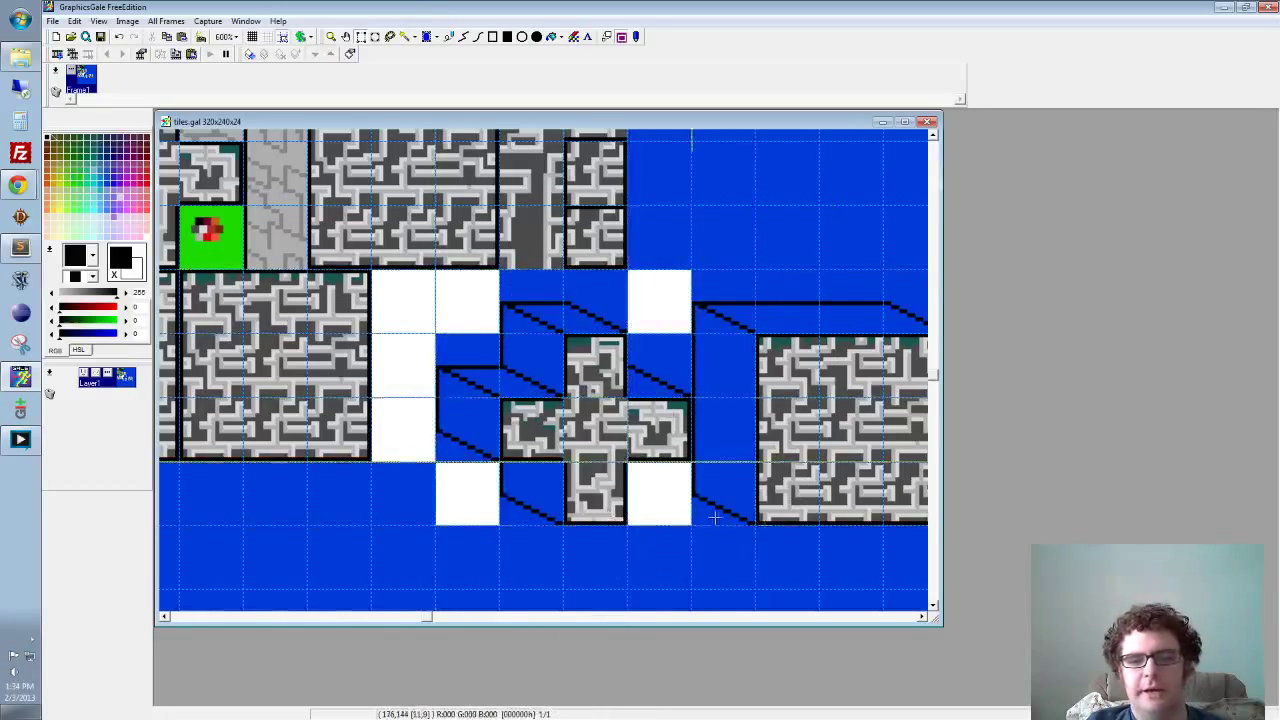
# Step: Compare the cross's outline and cleared tiles with the finished extruded tiles in the upper rows of the tileset
pyautogui.moveTo(608, 400); pyautogui.dragTo(640, 400)
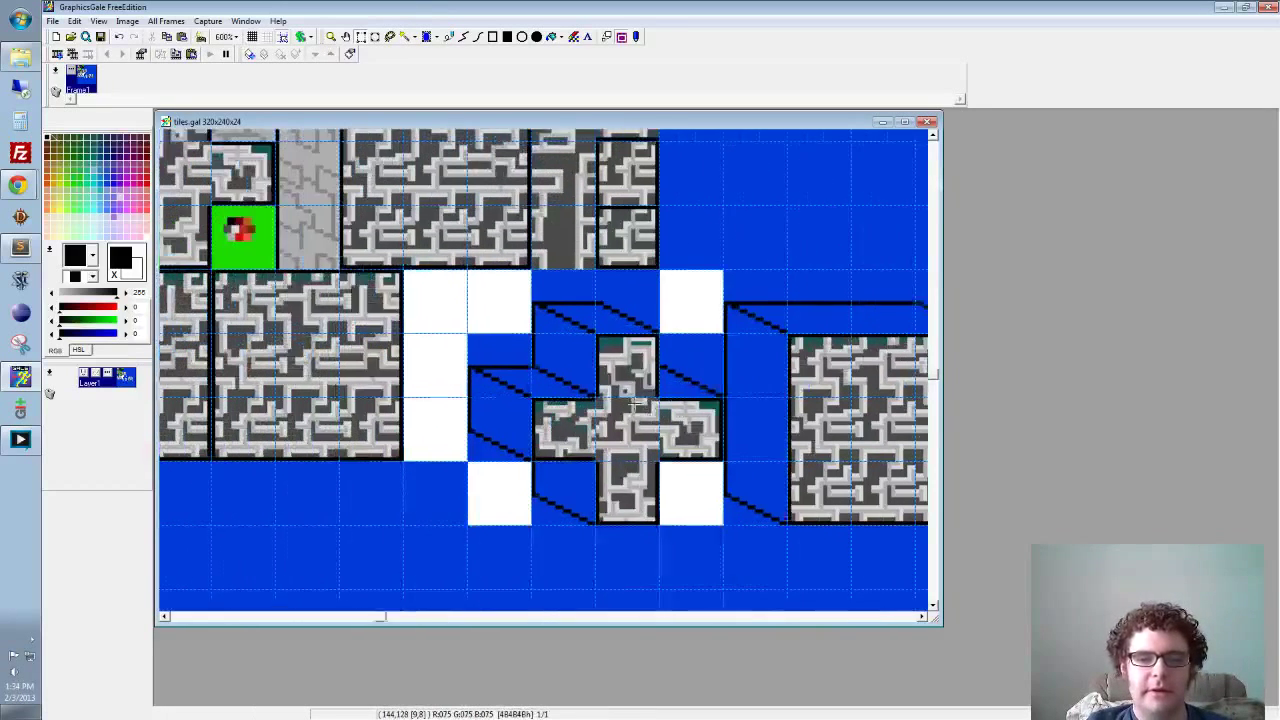
pyautogui.moveTo(376, 314); pyautogui.dragTo(604, 382)
pyautogui.scroll(2, 604, 381)
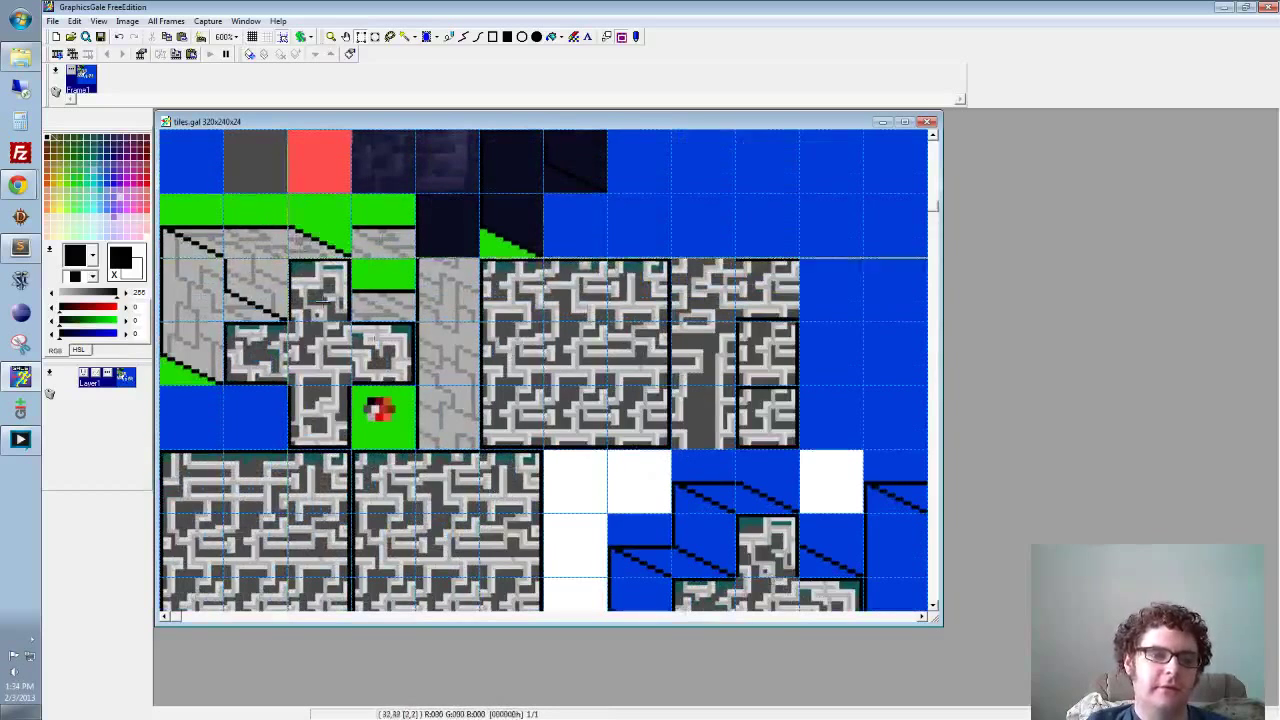
pyautogui.scroll(1, 512, 352)
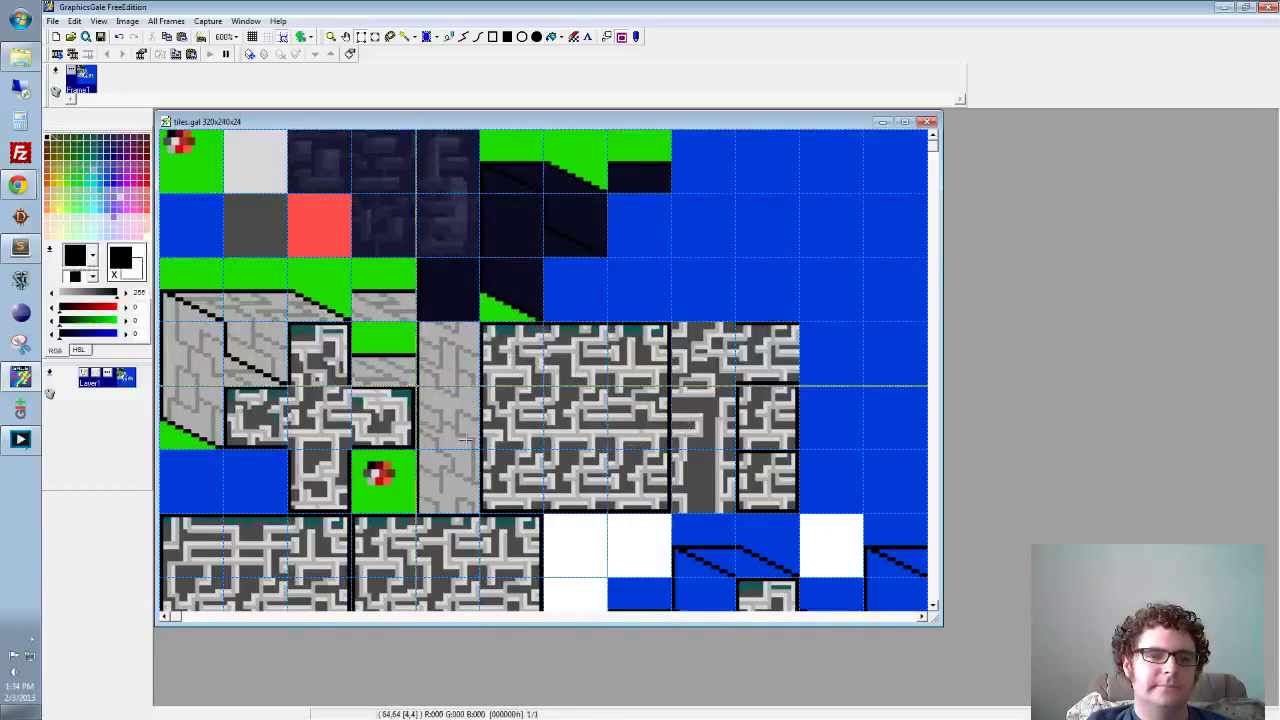
pyautogui.moveTo(710, 590); pyautogui.dragTo(502, 262)
pyautogui.hscroll(-3, 502, 261)
pyautogui.scroll(4, 560, 360)
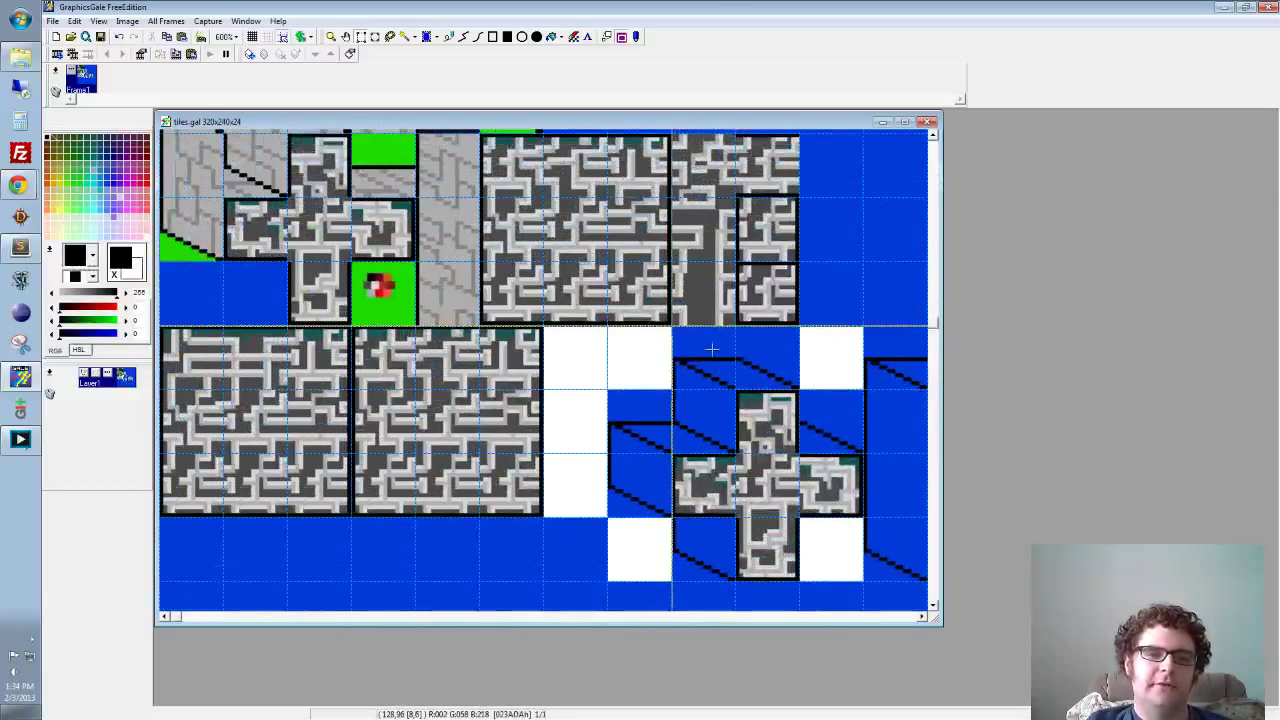
pyautogui.scroll(1, 622, 472)
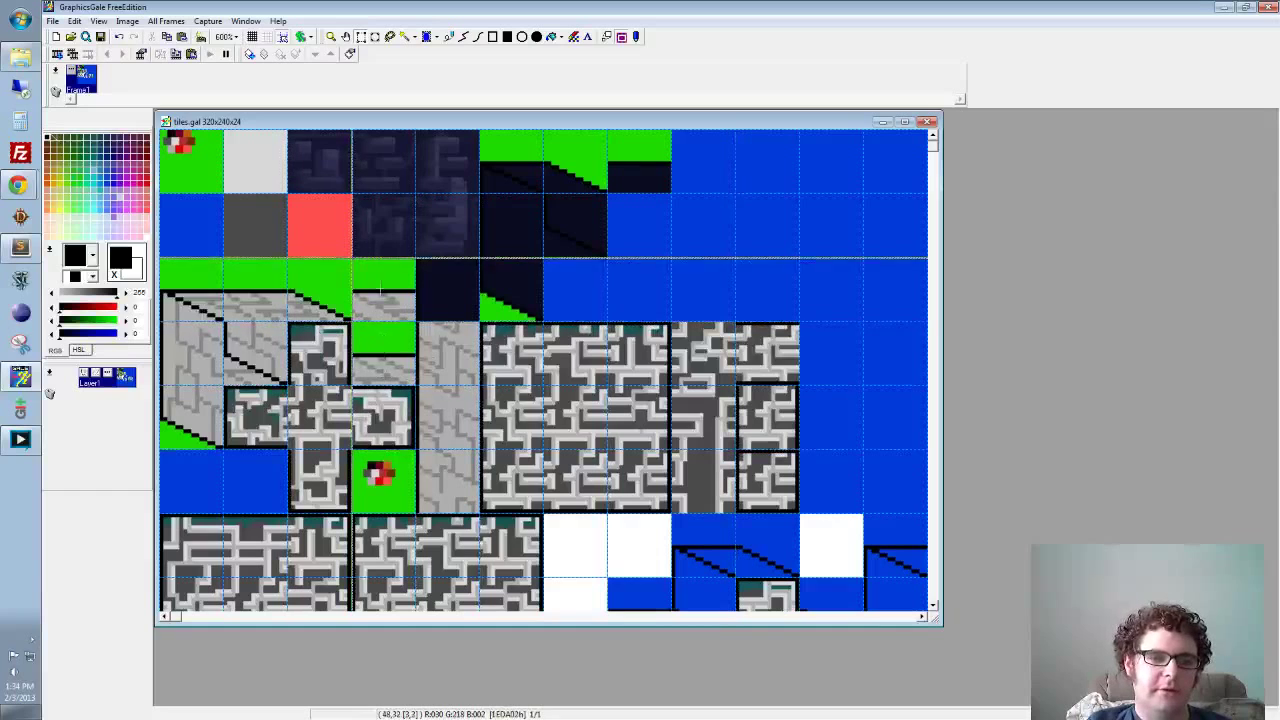
# Step: Single out the half-green top-face tiles beside the finished cross and the unused blue tiles right of the dark tiles for inspection
pyautogui.moveTo(366, 272); pyautogui.dragTo(403, 304)
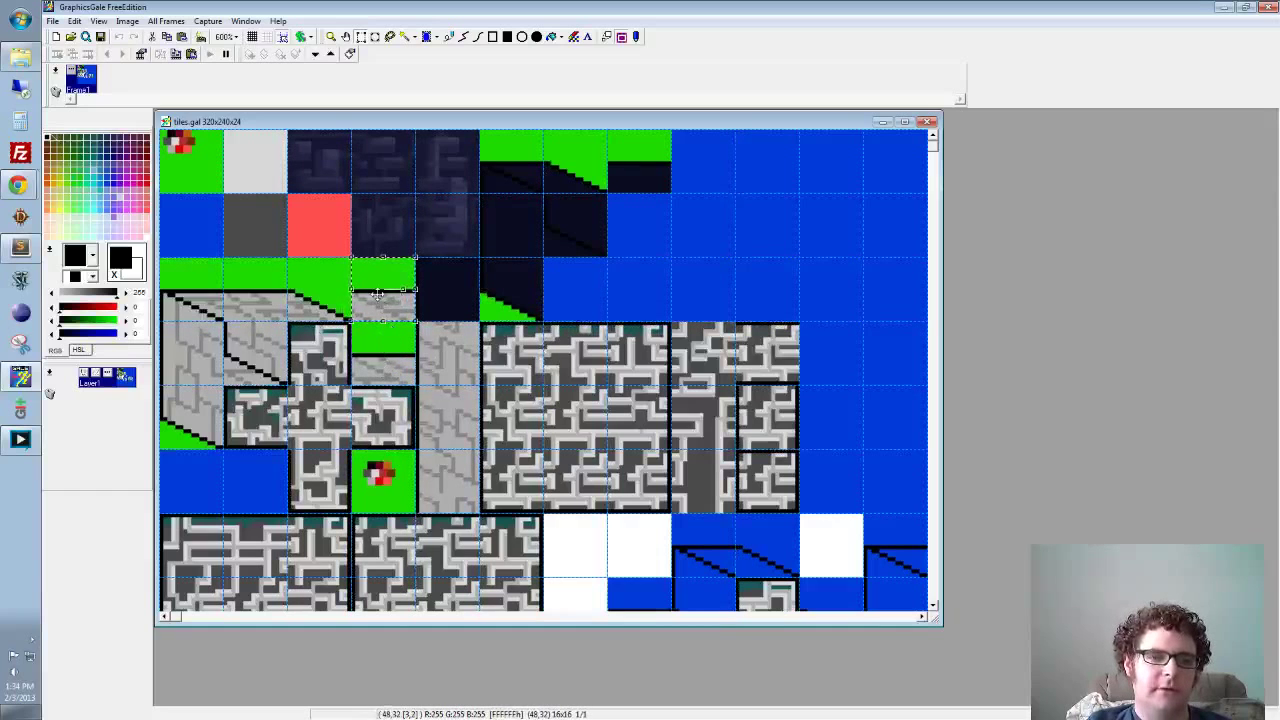
pyautogui.moveTo(365, 285); pyautogui.dragTo(409, 349)
pyautogui.rightClick(406, 361)
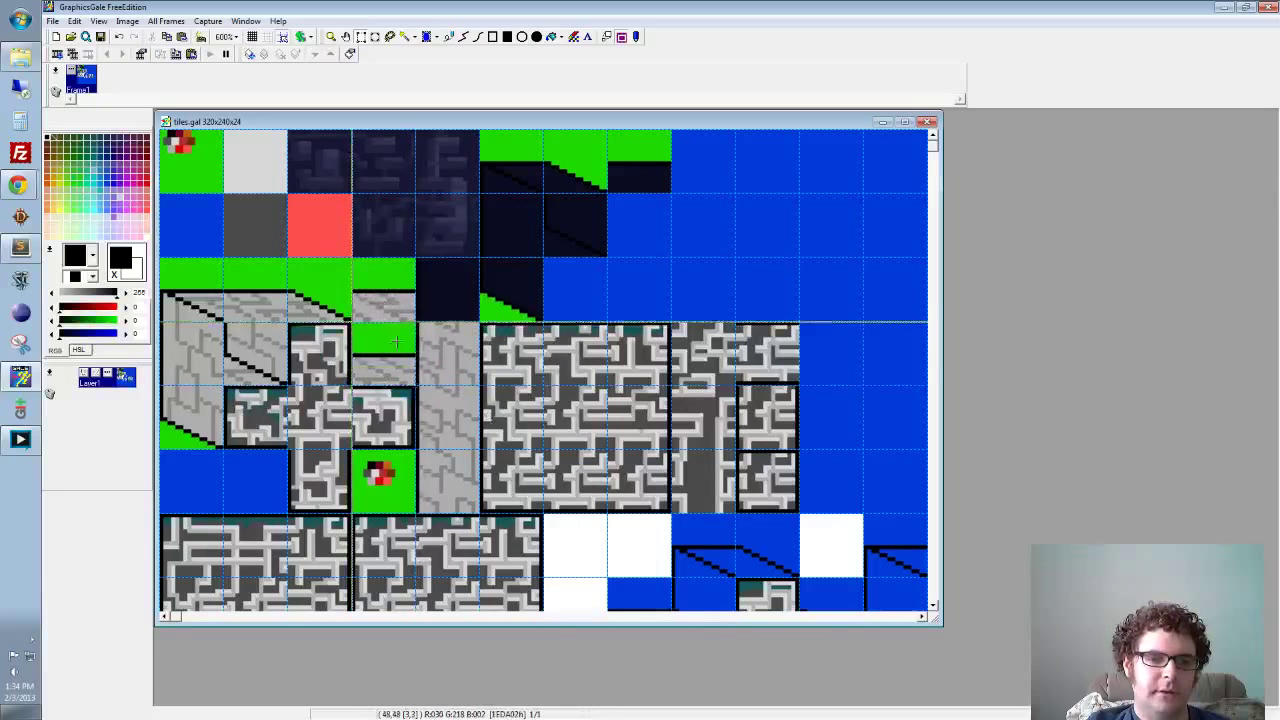
pyautogui.click(584, 292)
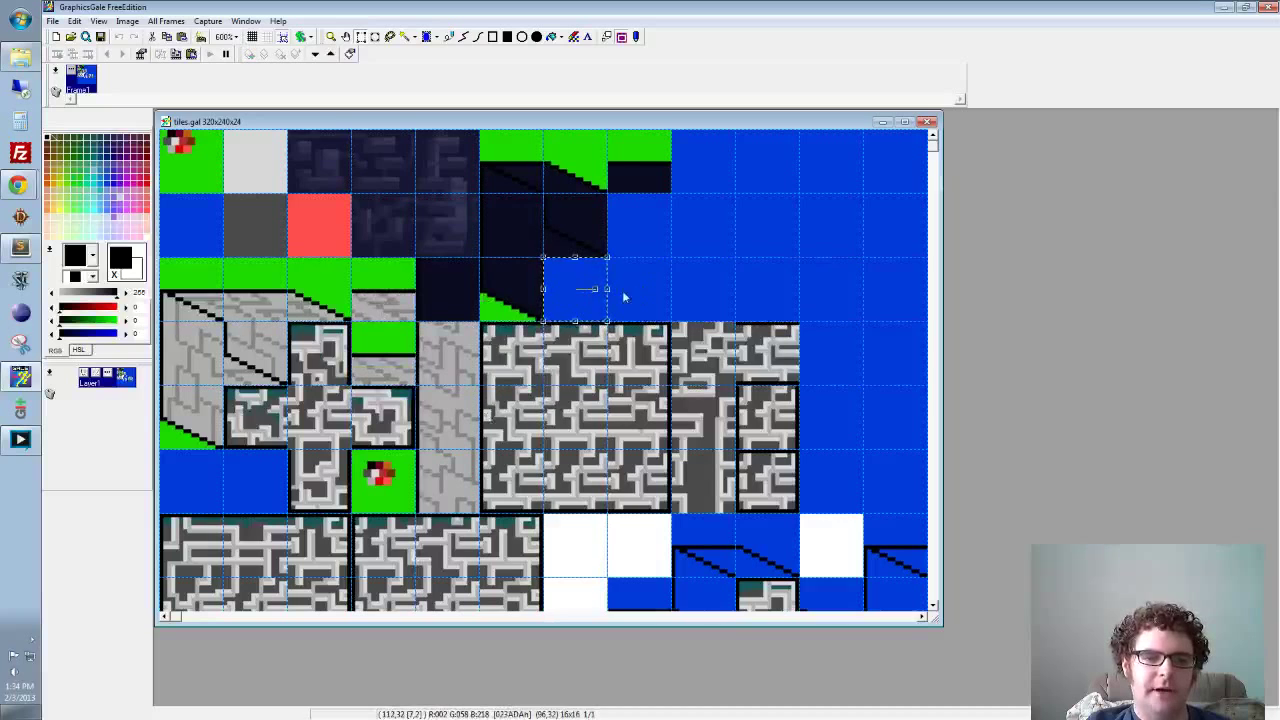
pyautogui.click(623, 297)
pyautogui.click(581, 296)
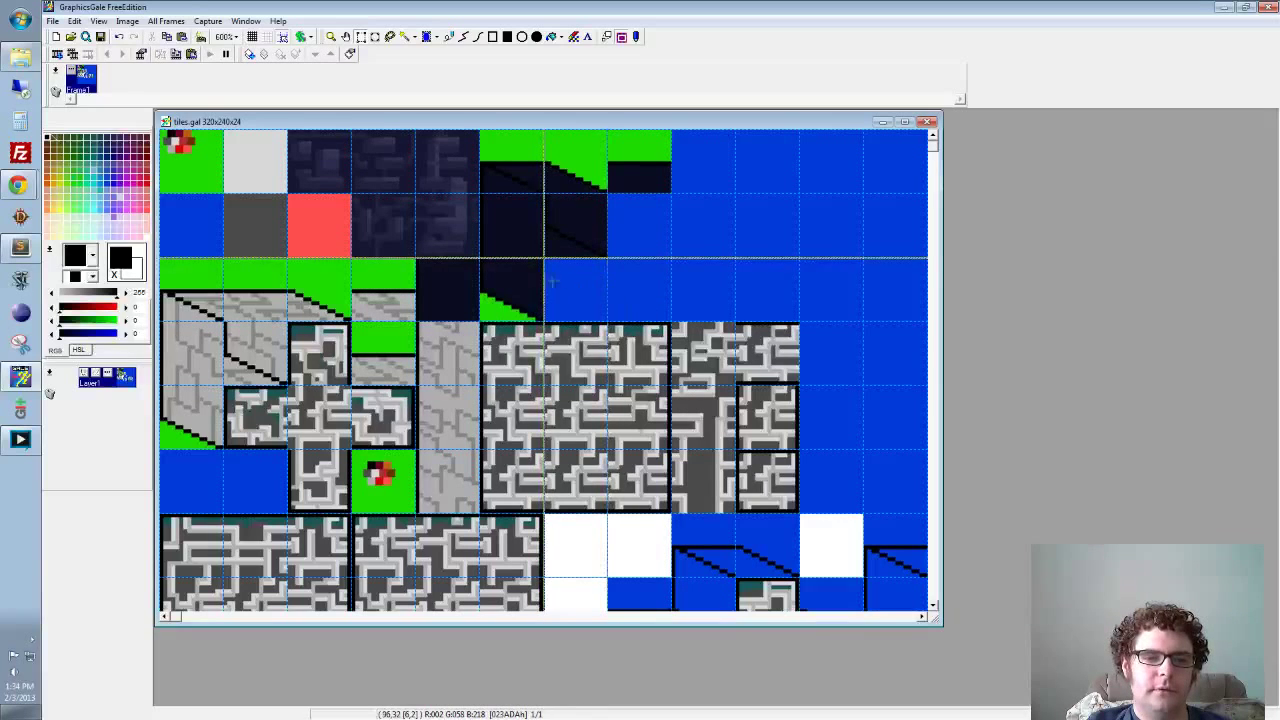
pyautogui.click(282, 40)
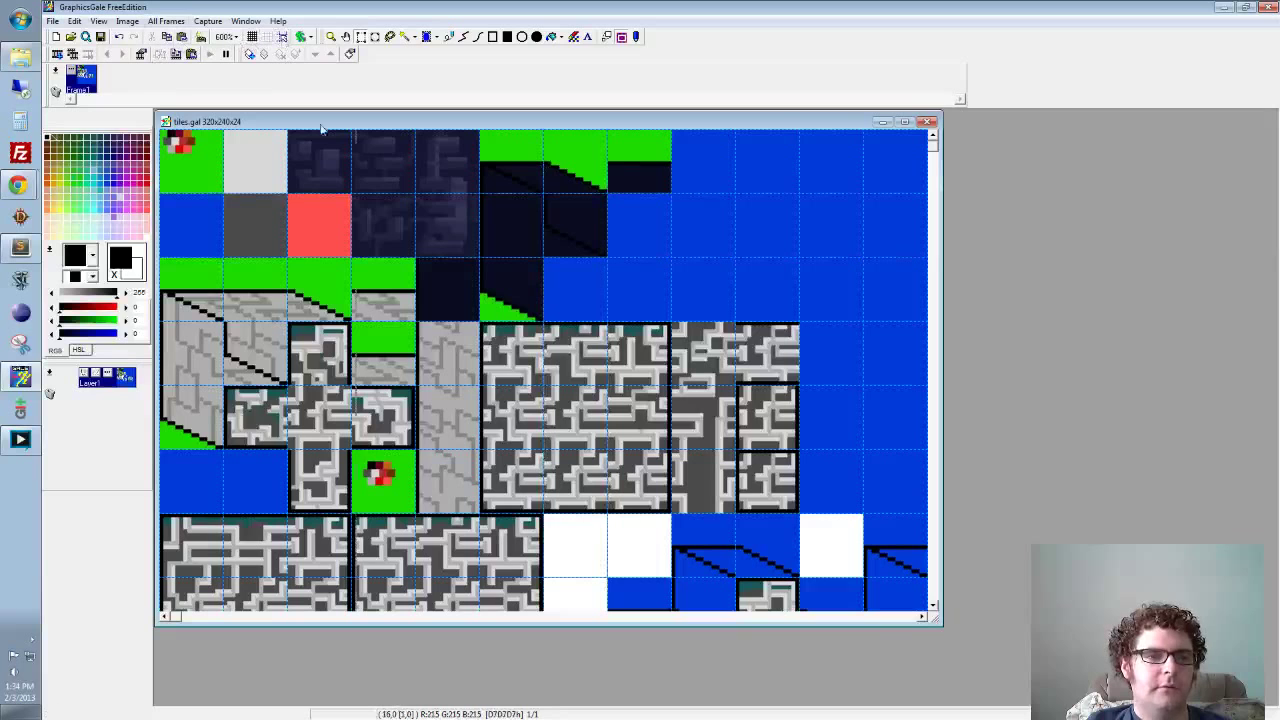
# Step: Zoom out to 300% and undo the tile clearing, the square block's outline and most of the cross's upper and lower outline
pyautogui.moveTo(804, 574); pyautogui.dragTo(484, 307)
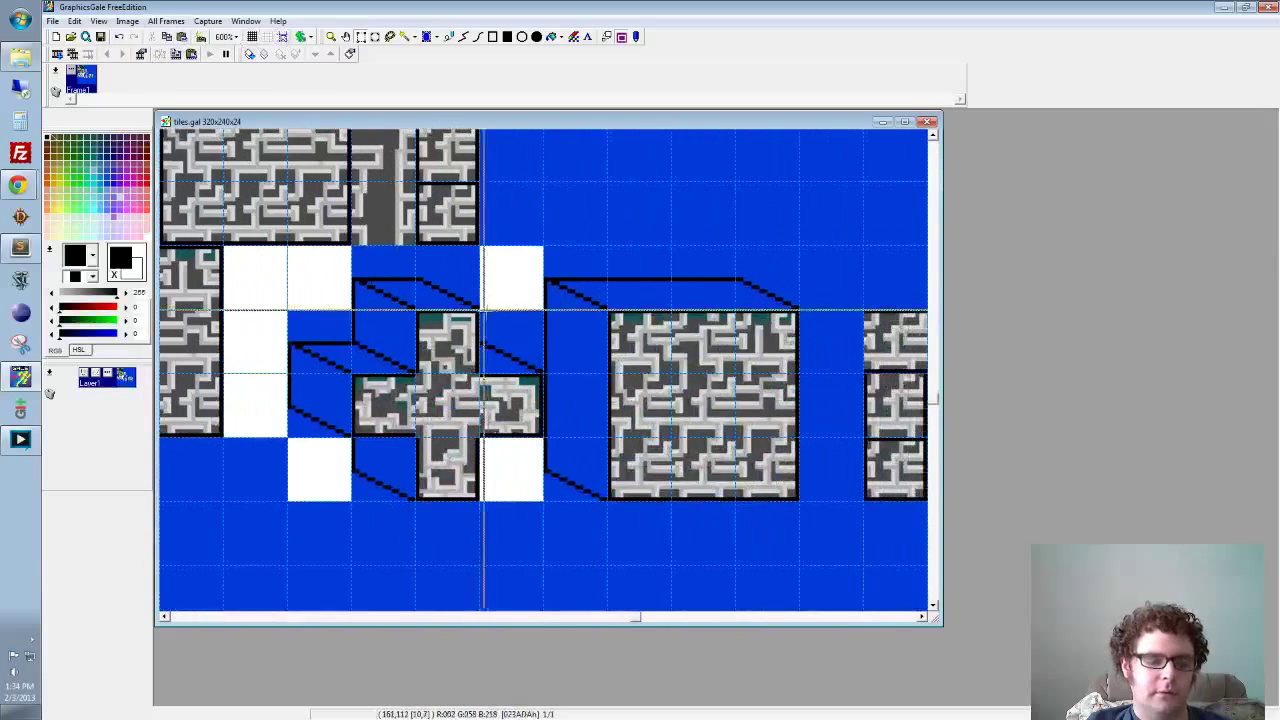
pyautogui.click(328, 40)
pyautogui.rightClick(378, 285)
pyautogui.rightClick(437, 329)
pyautogui.rightClick(437, 330)
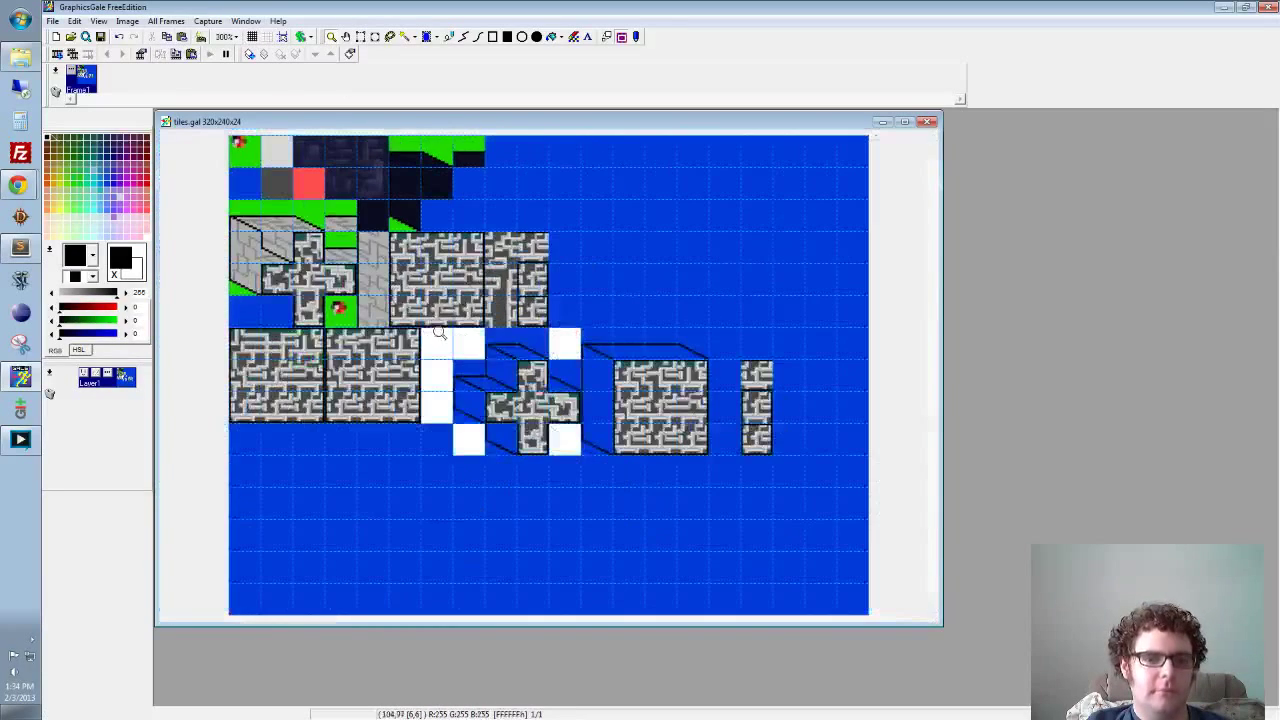
pyautogui.hotkey('ctrl', 'z')
pyautogui.hotkey('ctrl', 'z')
pyautogui.hotkey('ctrl', 'z')
pyautogui.hotkey('ctrl', 'z')
pyautogui.hotkey('ctrl', 'z')
pyautogui.hotkey('ctrl', 'z')
pyautogui.hotkey('ctrl', 'z')
pyautogui.hotkey('ctrl', 'z')
pyautogui.hotkey('ctrl', 'z')
pyautogui.hotkey('ctrl', 'z')
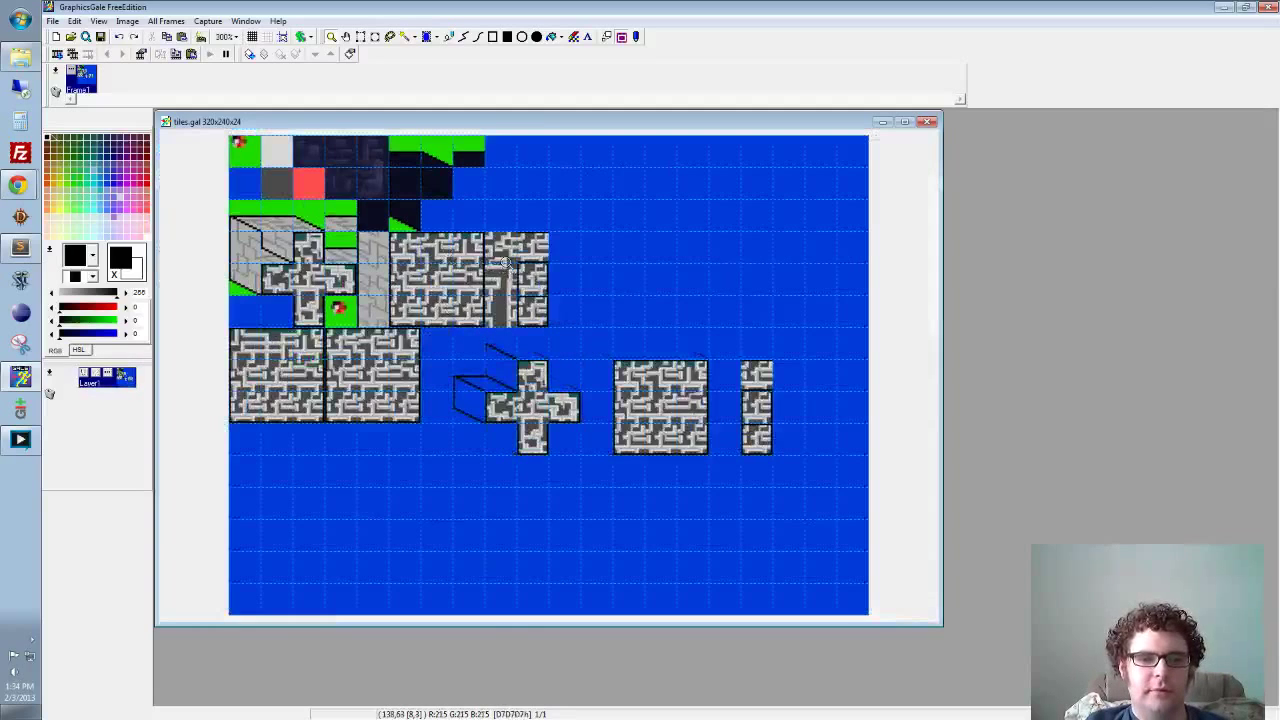
# Step: Undo the remaining cross outline and the copied cross, square and column tiles, restoring the original tileset
pyautogui.hotkey('ctrl', 'y')
pyautogui.hotkey('ctrl', 'y')
pyautogui.hotkey('ctrl', 'y')
pyautogui.hotkey('ctrl', 'y')
pyautogui.hotkey('ctrl', 'y')
pyautogui.hotkey('ctrl', 'y')
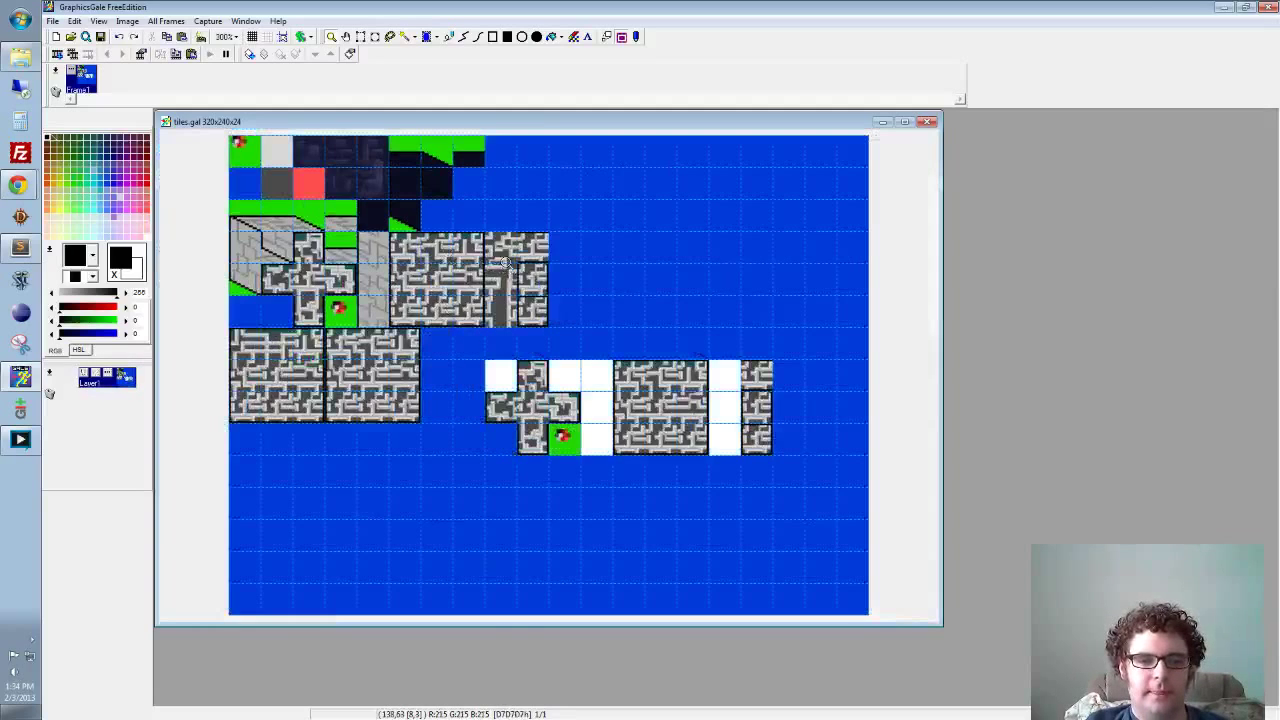
pyautogui.hotkey('ctrl', 'z')
pyautogui.hotkey('ctrl', 'z')
pyautogui.hotkey('ctrl', 'z')
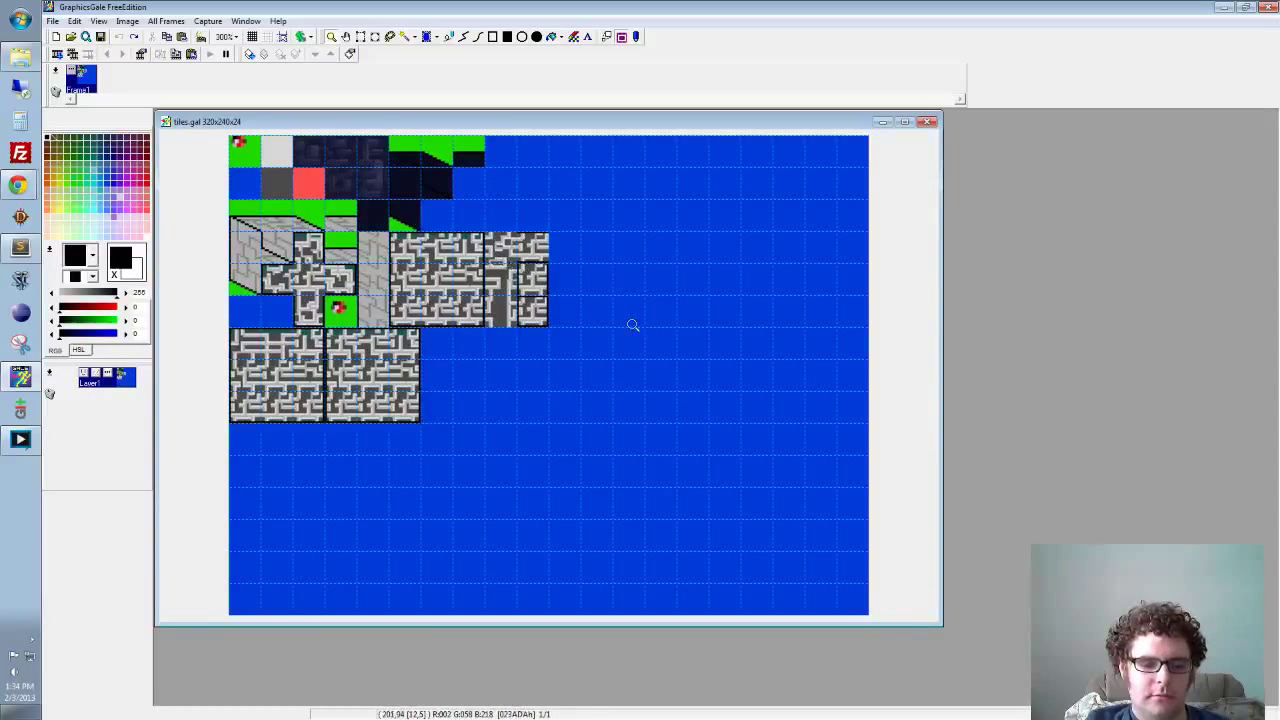
pyautogui.hotkey('ctrl', 'y')
pyautogui.hotkey('ctrl', 'z')
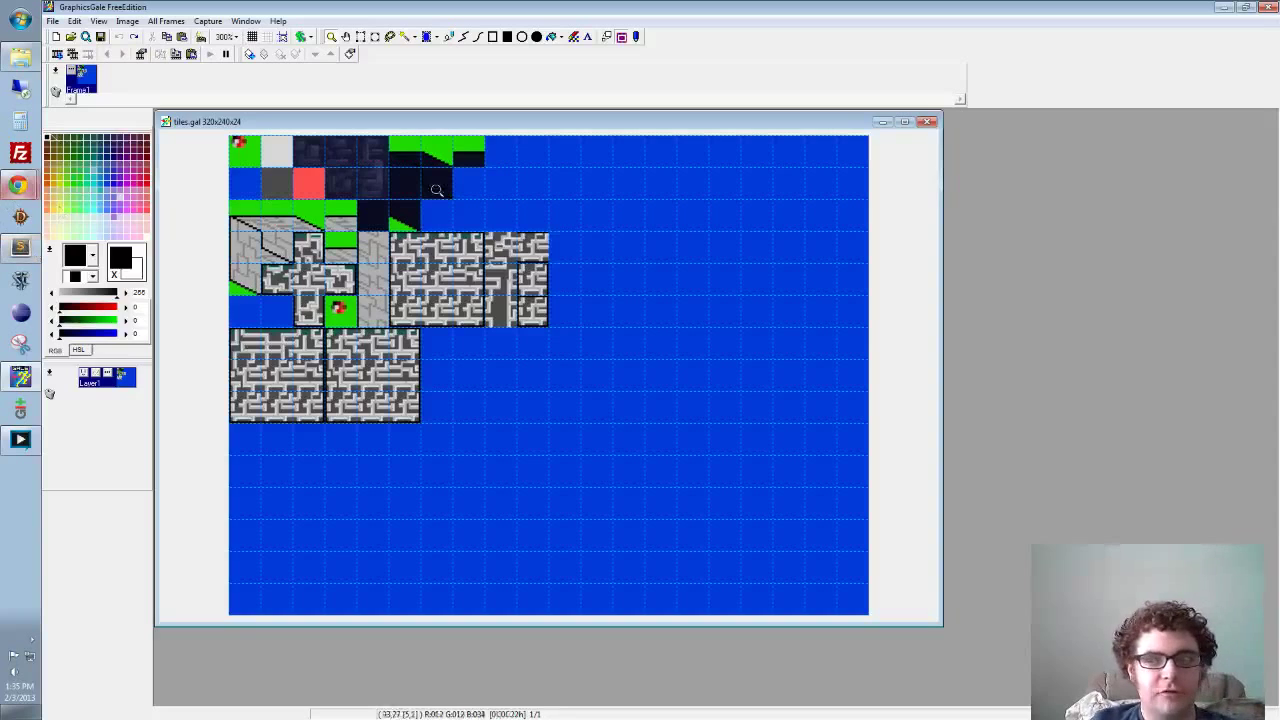
# Step: Switch from the tileset image to another open application
pyautogui.hotkey('alt', 'Tab')
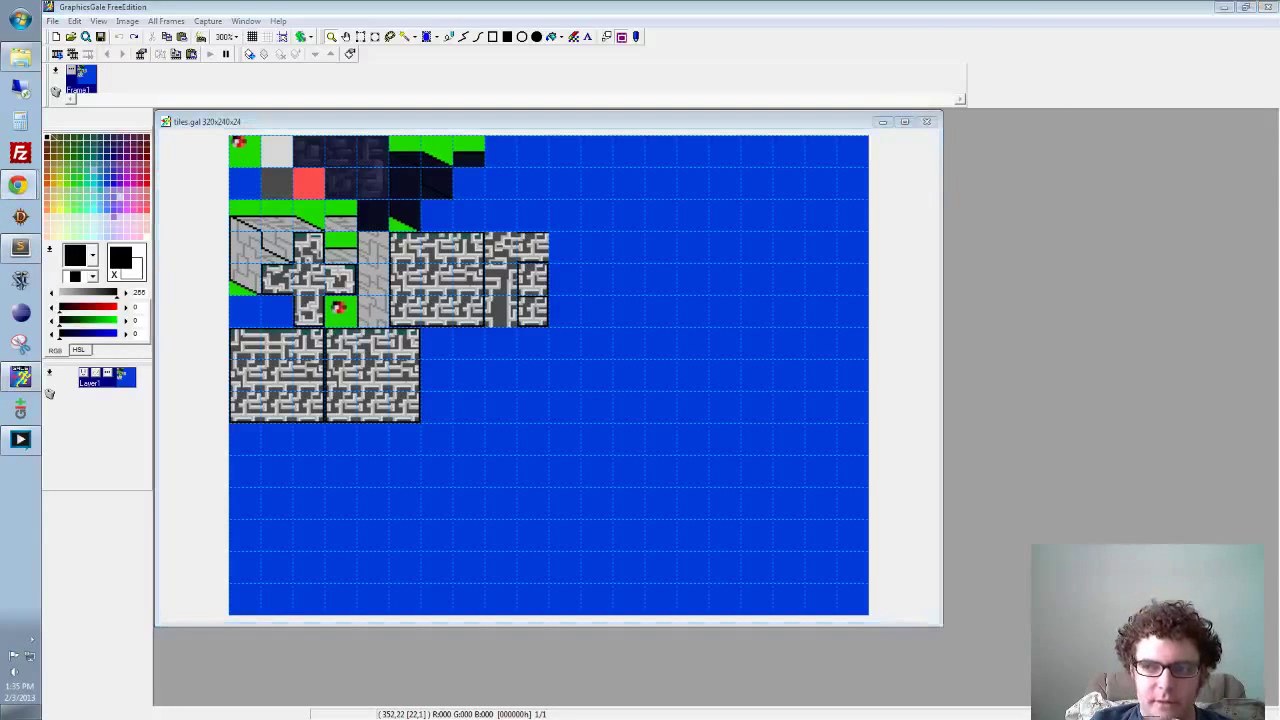